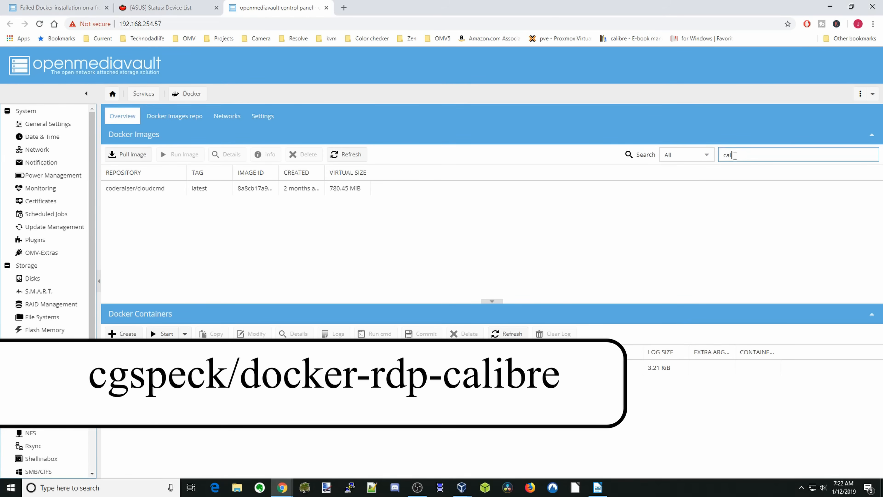
# Step: Search the Docker images for calibre and choose cgspeck/docker-rdp-calibre as the repository to pull
pyautogui.scroll(-5, 750, 198)
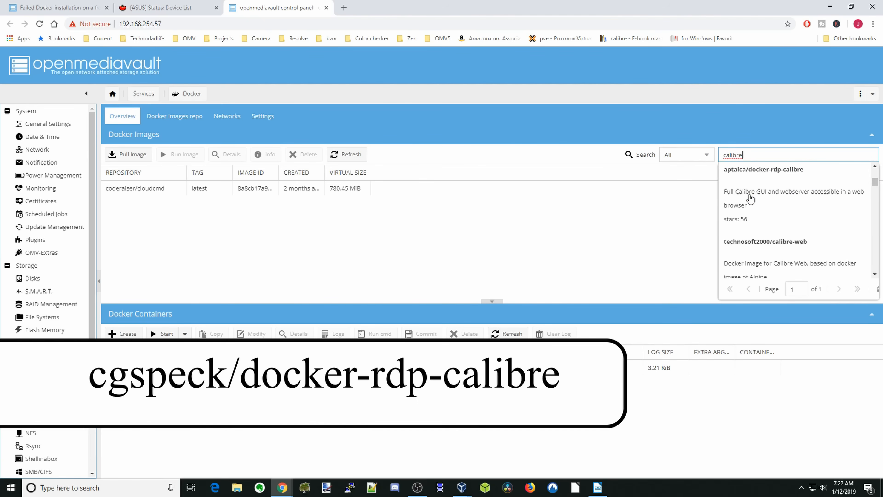
pyautogui.scroll(-3, 762, 208)
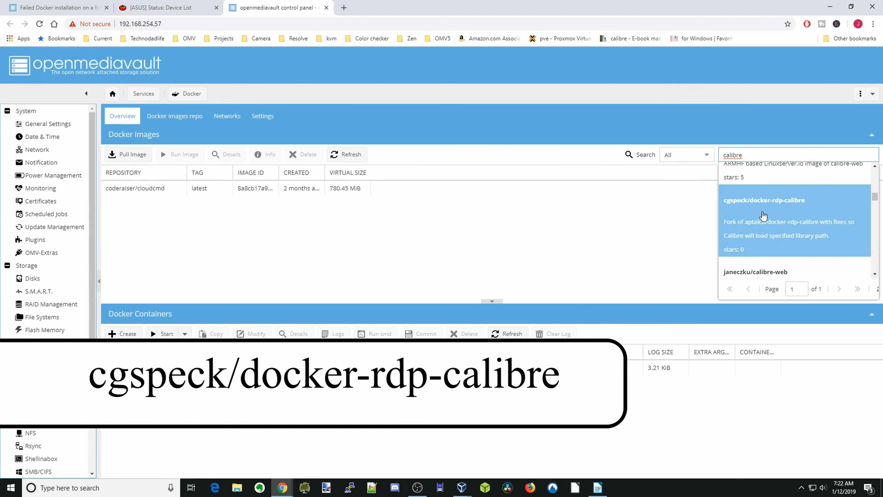
pyautogui.click(763, 216)
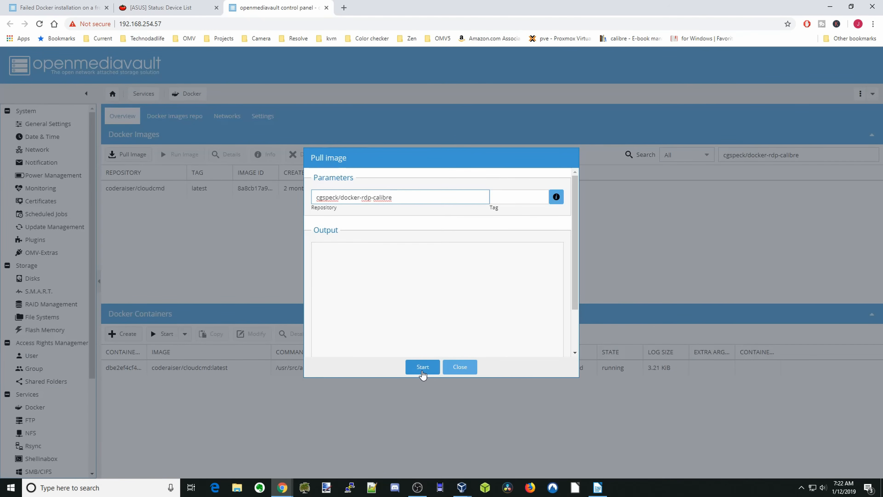
# Step: Read the run command and setup instructions on the cgspeck/docker-rdp-calibre Docker Hub page
pyautogui.click(555, 197)
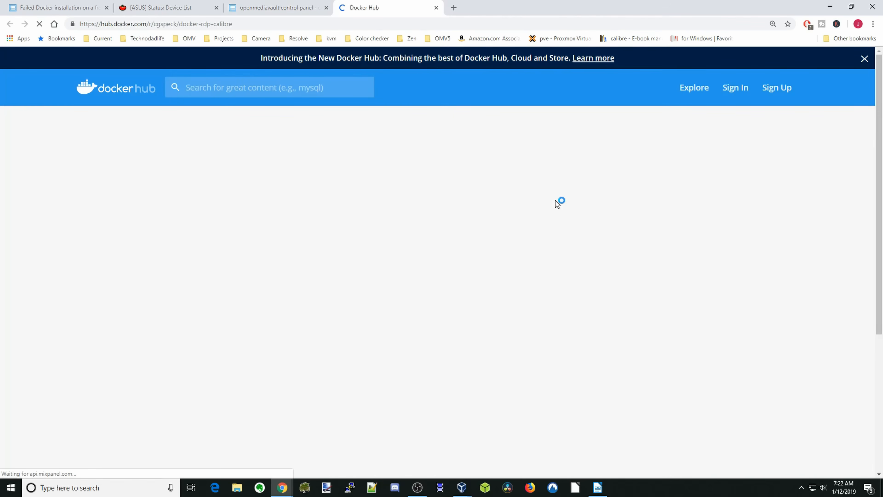
pyautogui.scroll(-9, 316, 195)
pyautogui.scroll(2, 318, 196)
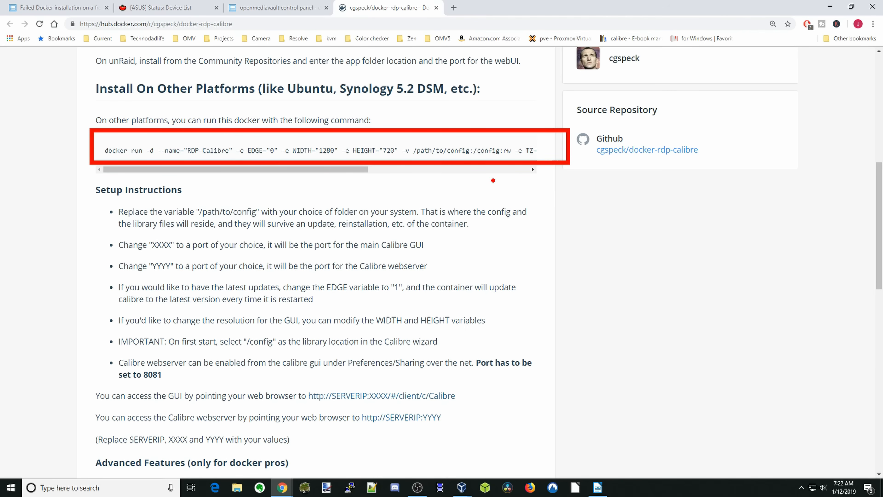
# Step: Return to the openmediavault control panel, pull the cgspeck/docker-rdp-calibre image and close the pull dialog
pyautogui.click(271, 7)
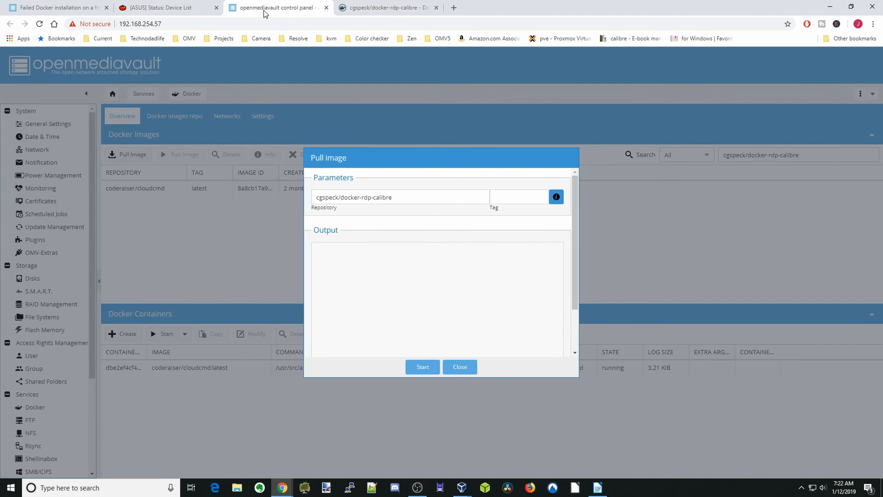
pyautogui.click(420, 367)
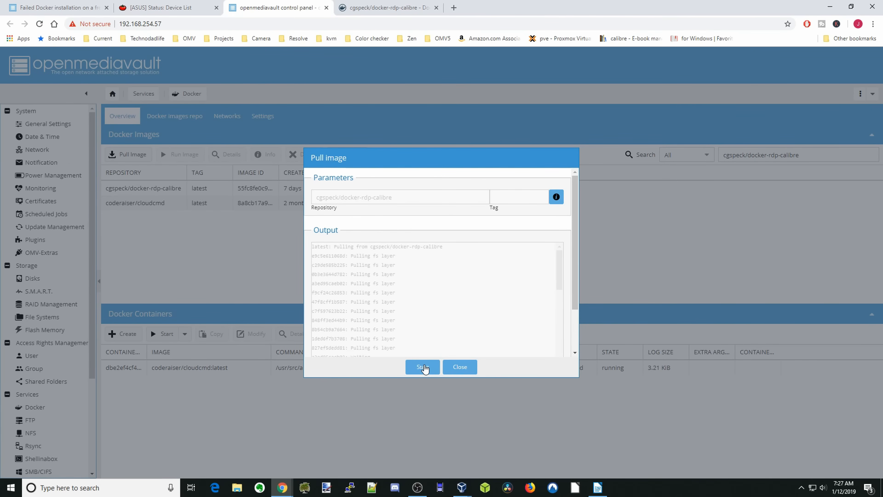
pyautogui.click(460, 367)
# Step: Start a container setup from the cgspeck/docker-rdp-calibre image, naming it calibre with the restart policy always
pyautogui.click(199, 190)
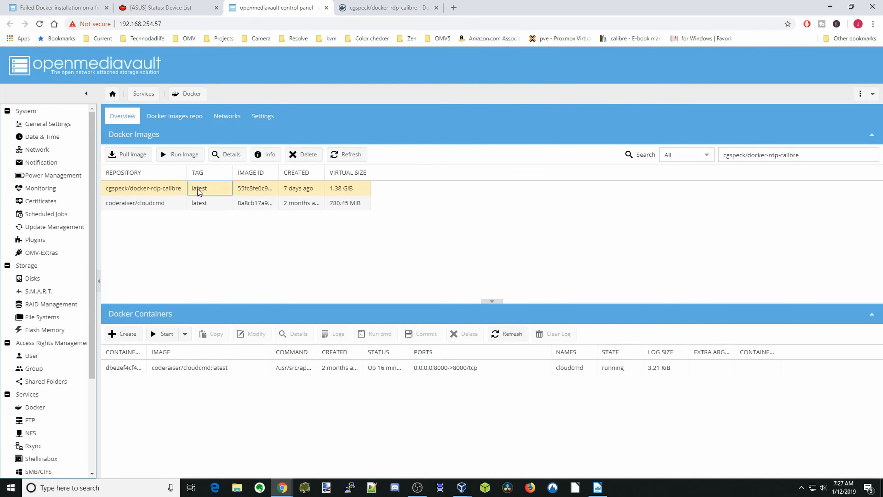
pyautogui.click(190, 157)
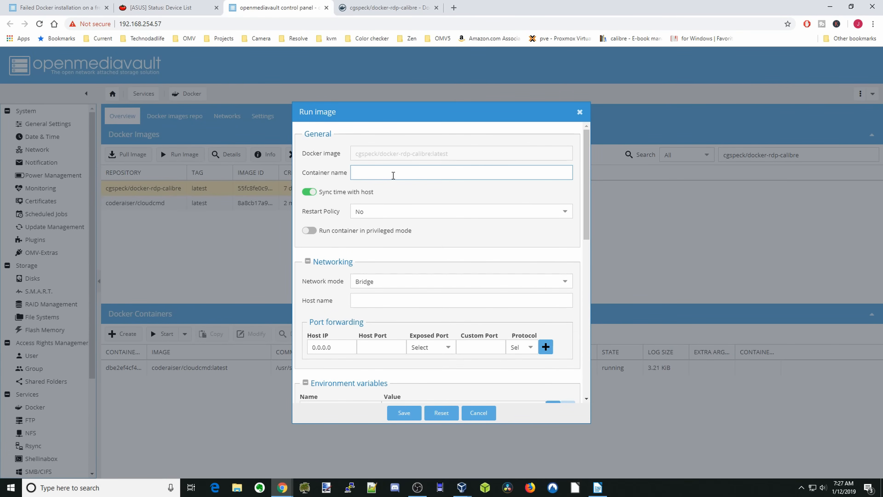
pyautogui.write('calibre')
pyautogui.click(480, 211)
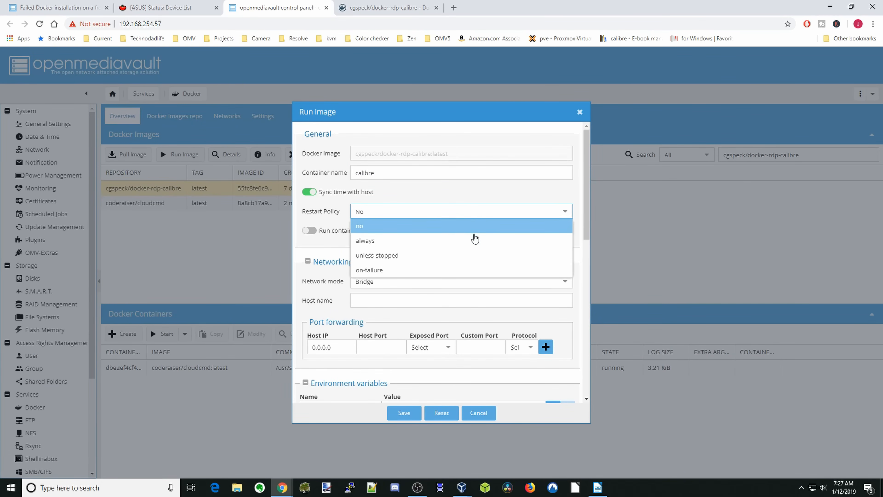
pyautogui.click(473, 241)
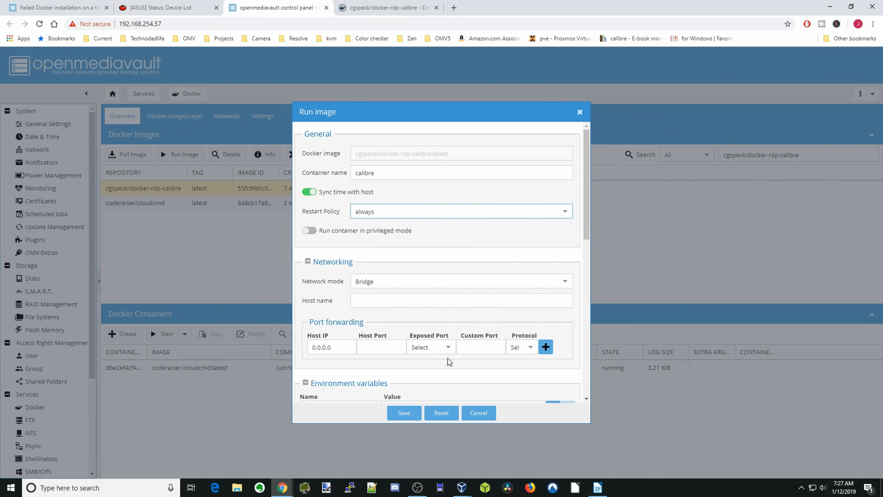
# Step: Add a port forwarding entry from host port 8082 to exposed port 8080/tcp
pyautogui.click(448, 348)
pyautogui.scroll(-3, 448, 338)
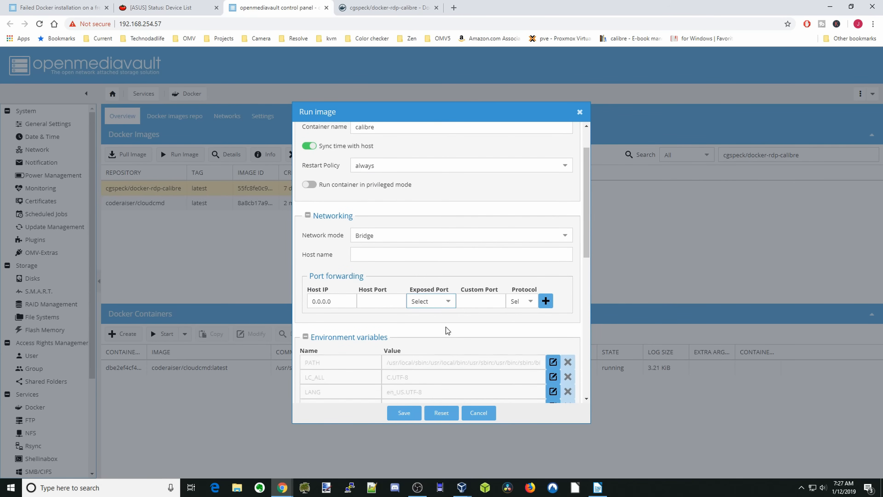
pyautogui.click(447, 308)
pyautogui.click(439, 329)
pyautogui.click(386, 299)
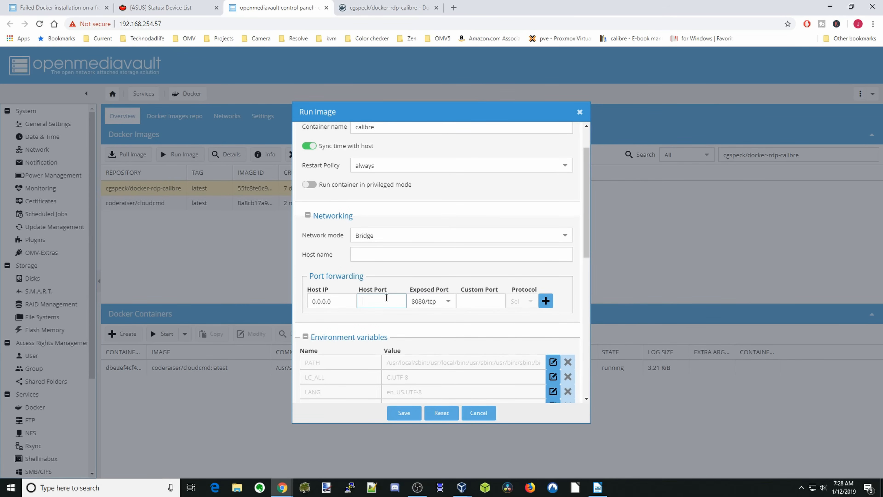
pyautogui.write('8082')
pyautogui.click(545, 301)
# Step: Add a port forwarding entry from host port 8081 to exposed port 8081/tcp
pyautogui.click(447, 316)
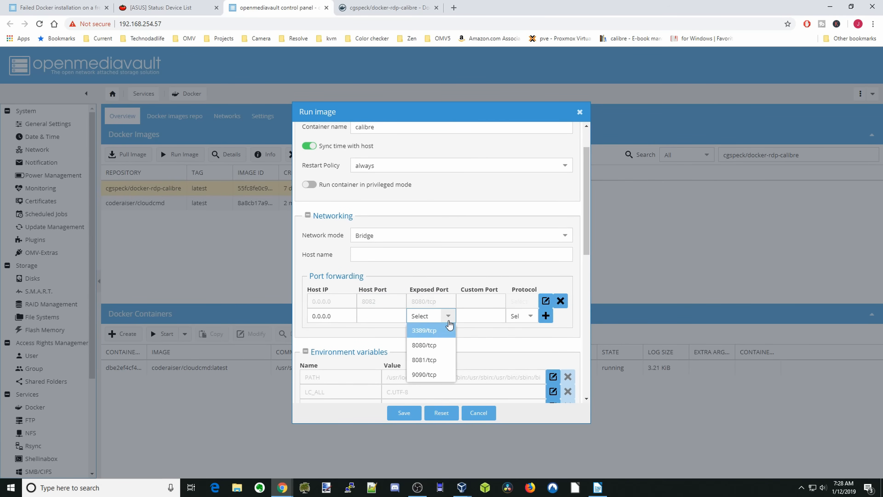
pyautogui.click(436, 360)
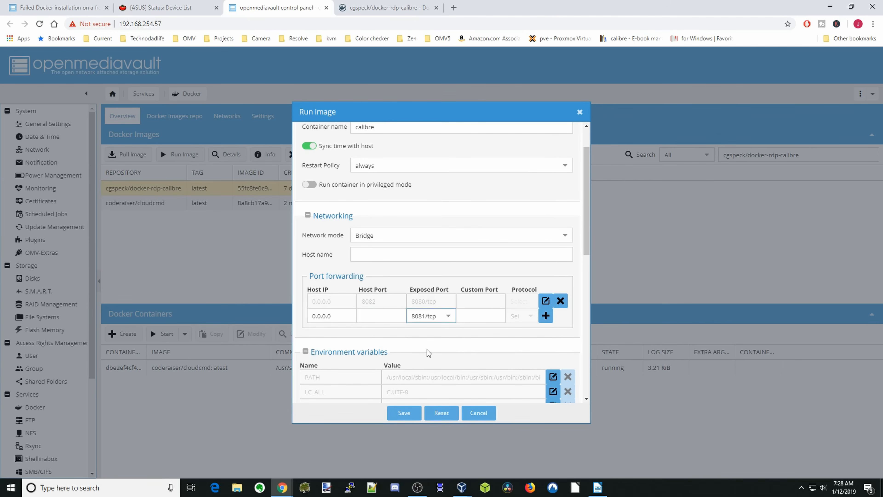
pyautogui.click(385, 316)
pyautogui.write('8081')
pyautogui.click(551, 320)
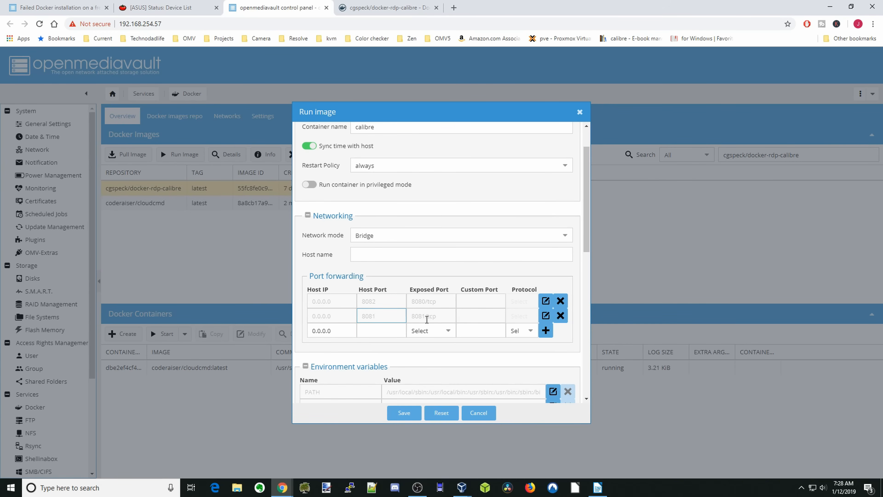
# Step: Set the USER_ID environment variable to 1000 and apply both the USER_ID and GROUP_ID entries
pyautogui.scroll(-6, 442, 281)
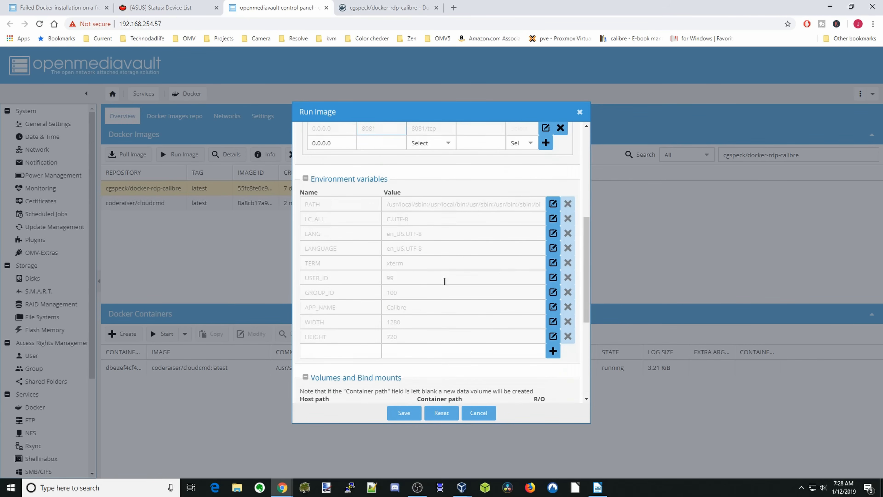
pyautogui.click(553, 238)
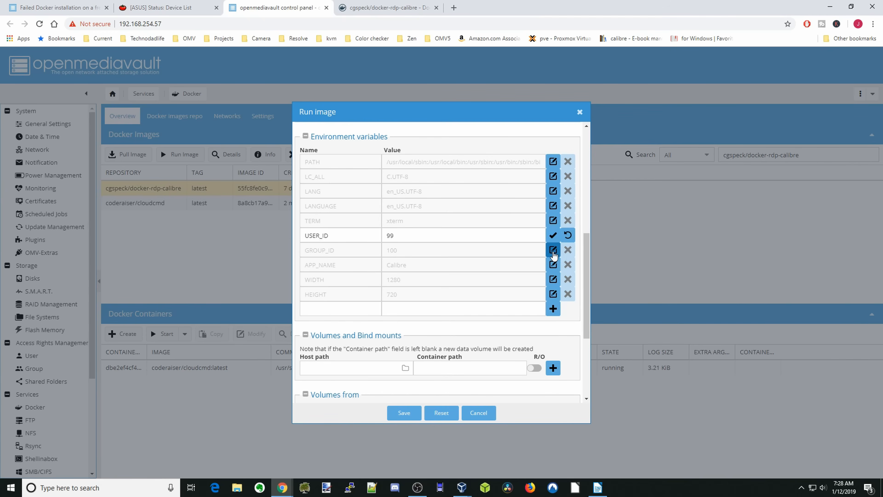
pyautogui.click(553, 253)
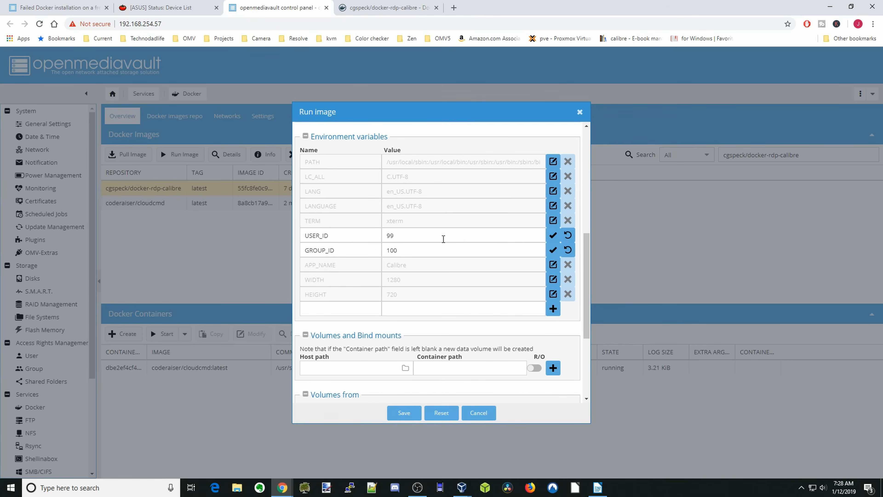
pyautogui.click(394, 236)
pyautogui.moveTo(395, 236); pyautogui.dragTo(384, 235)
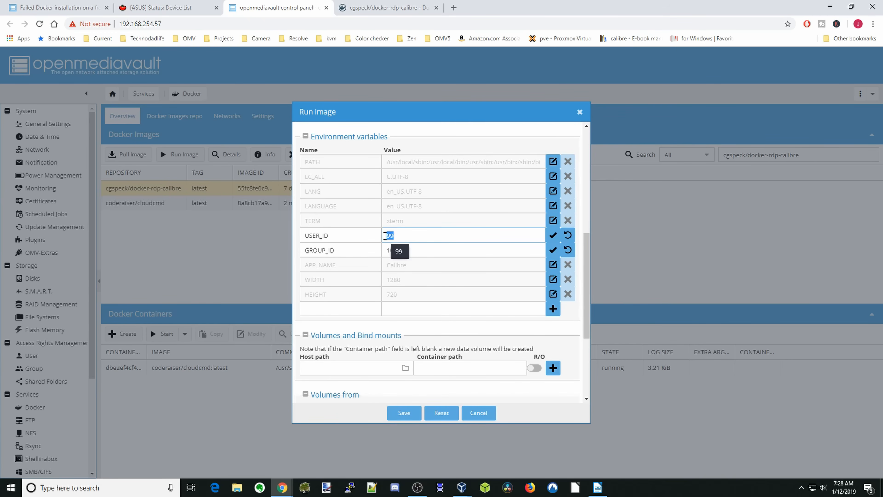
pyautogui.write('1000')
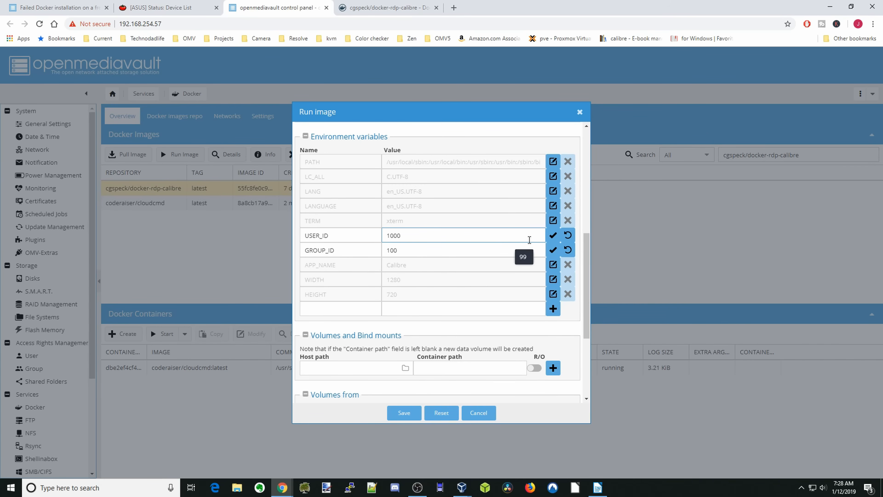
pyautogui.click(553, 235)
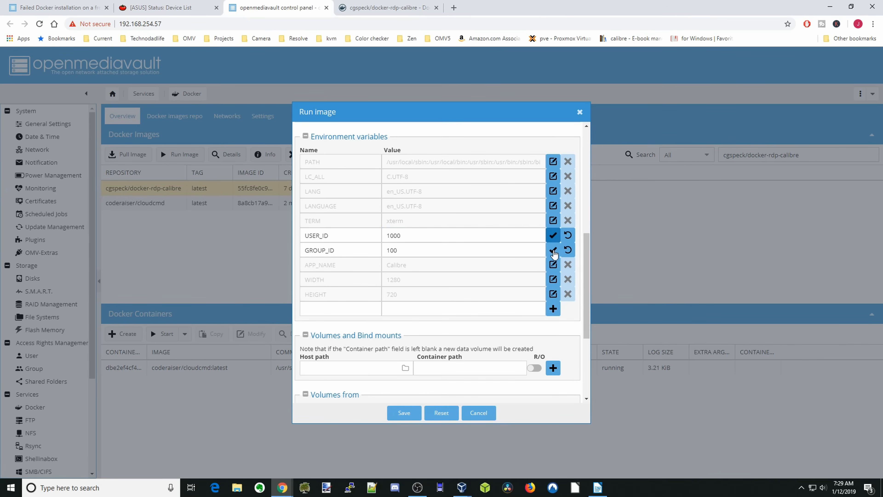
pyautogui.click(552, 250)
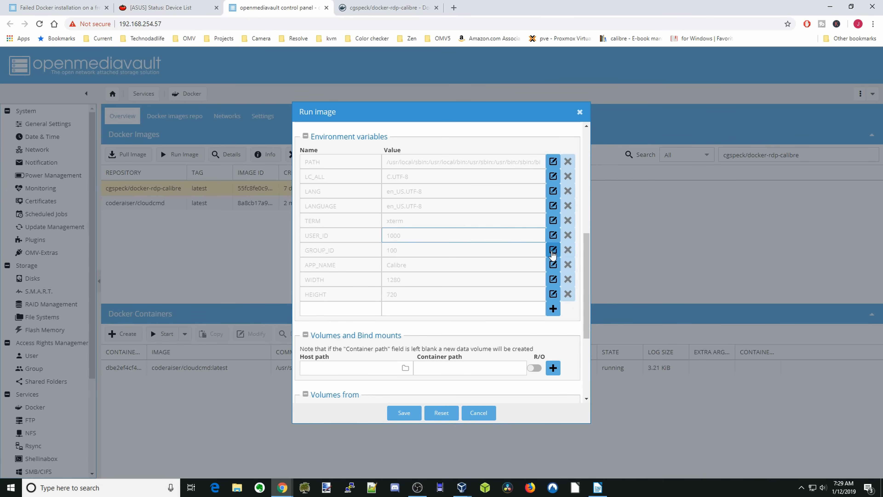
# Step: Set the WIDTH environment variable to 1920 and HEIGHT to 1080, and apply both
pyautogui.click(552, 294)
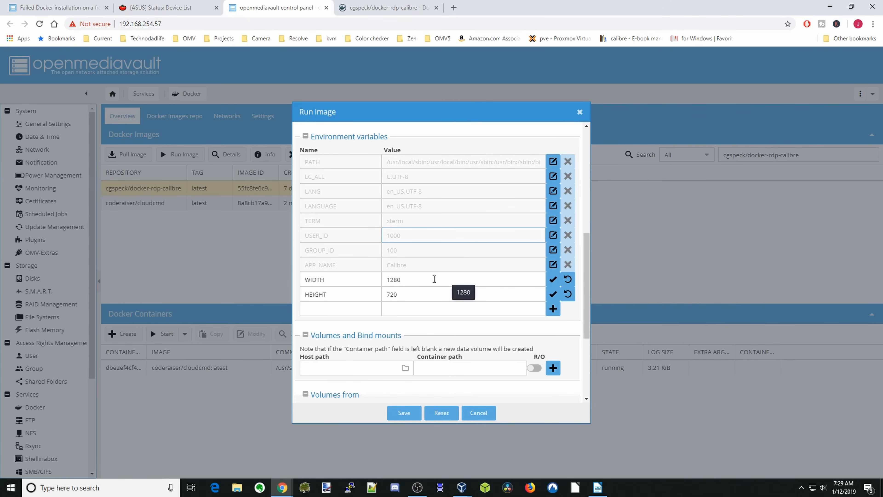
pyautogui.moveTo(419, 280); pyautogui.dragTo(355, 279)
pyautogui.write('1920')
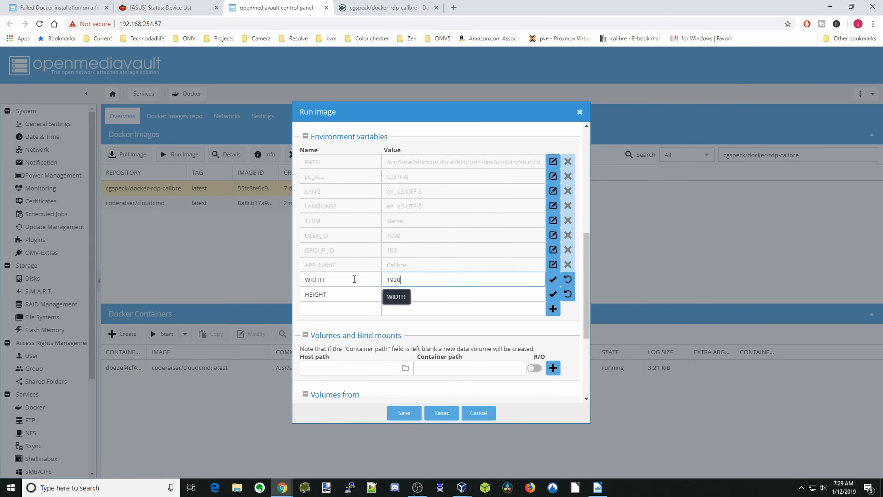
pyautogui.moveTo(406, 295); pyautogui.dragTo(369, 292)
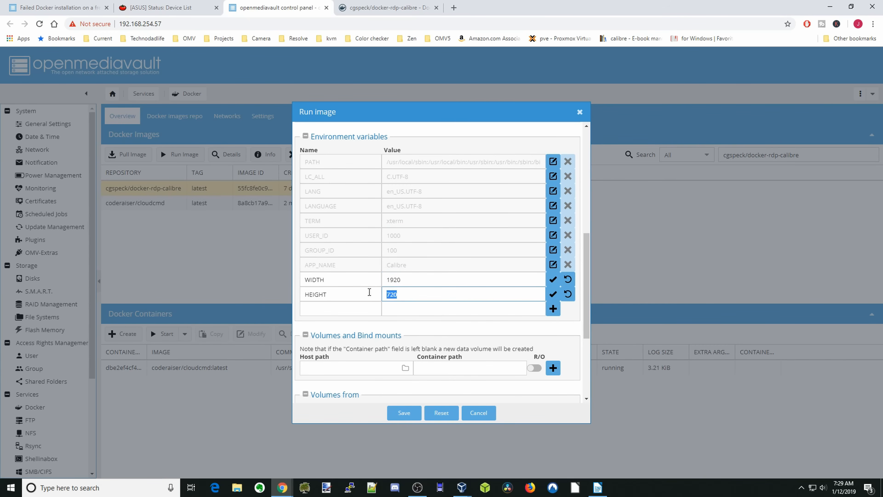
pyautogui.write('1080')
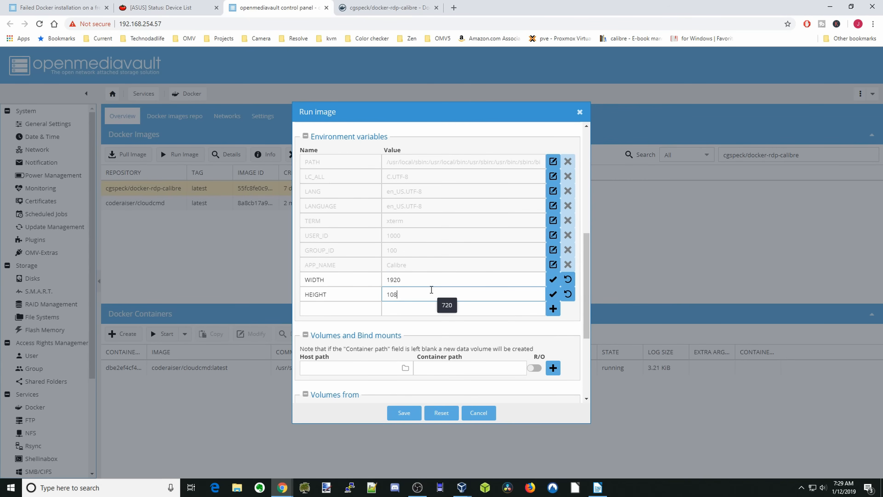
pyautogui.click(553, 280)
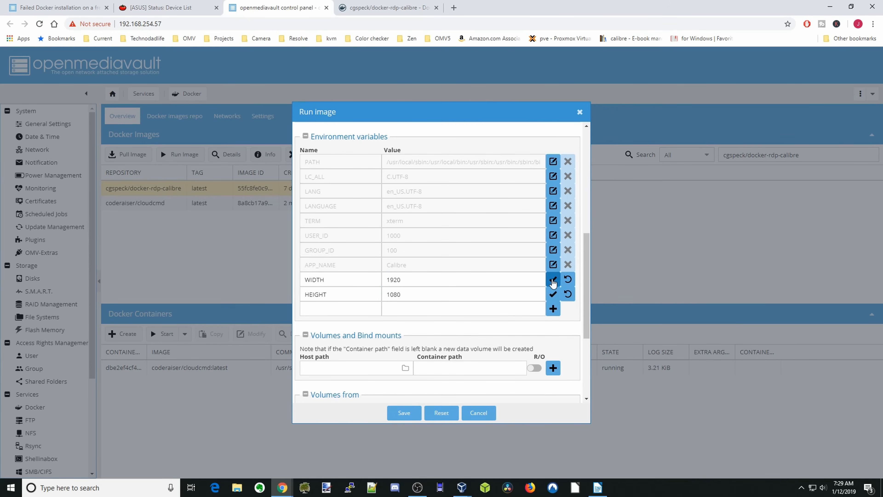
pyautogui.click(553, 294)
# Step: Add the environment variable LIBRARYINTERNALPATH with the value /library
pyautogui.click(333, 308)
pyautogui.write('L')
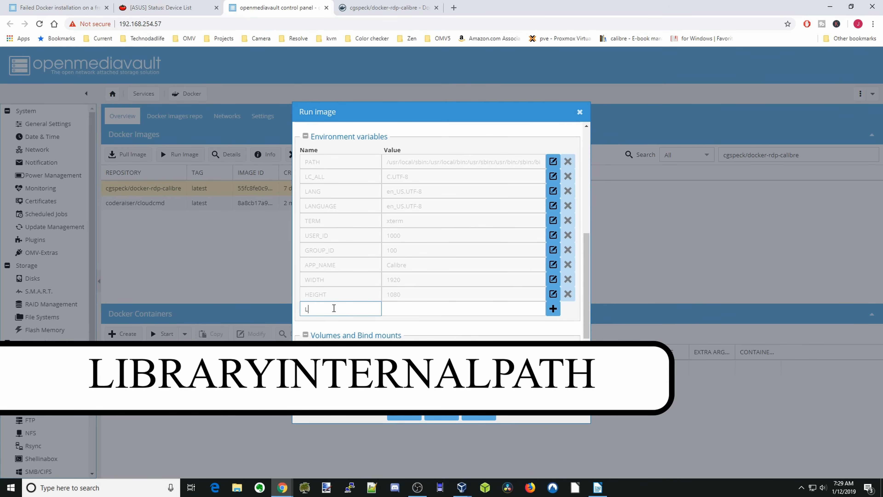
pyautogui.write('IBRARYINTERNALPATH')
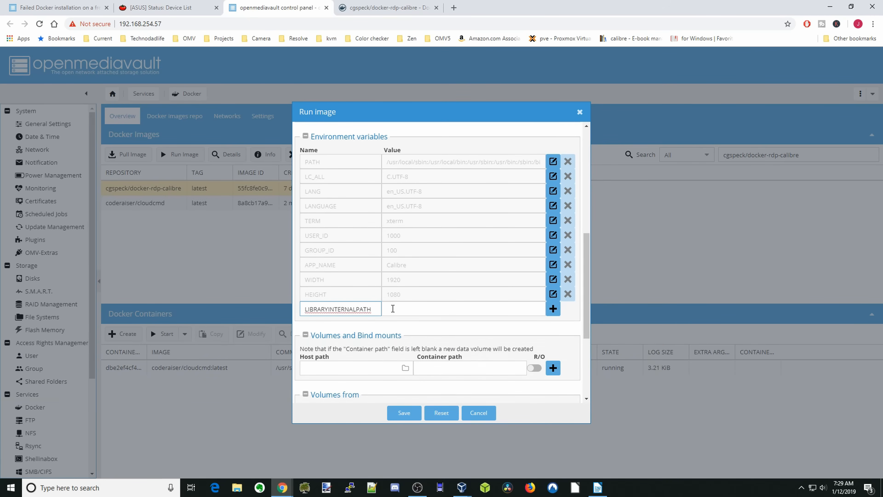
pyautogui.click(393, 308)
pyautogui.write('/l')
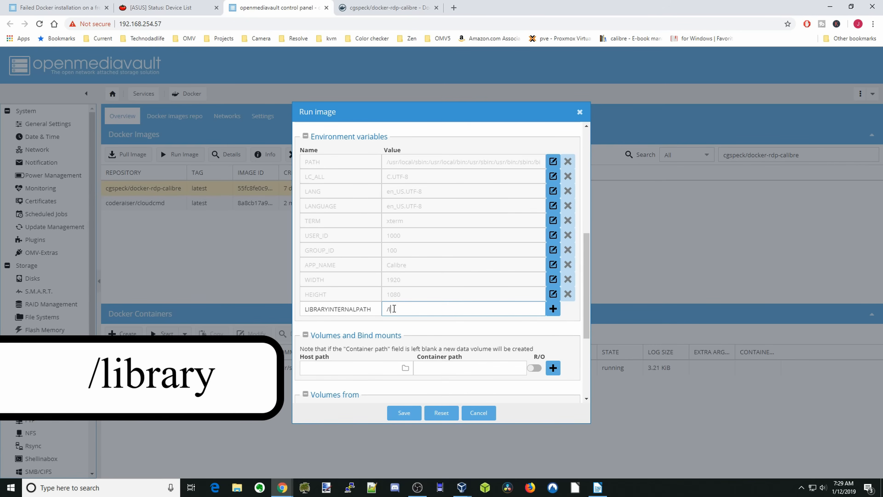
pyautogui.write('ibrary')
pyautogui.click(553, 309)
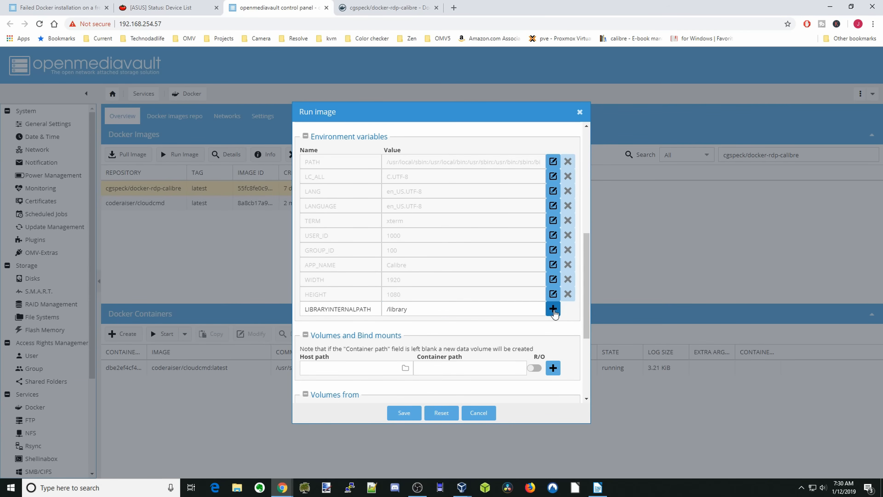
# Step: Add the environment variable TZ with the value America/New_York
pyautogui.click(350, 321)
pyautogui.write('T')
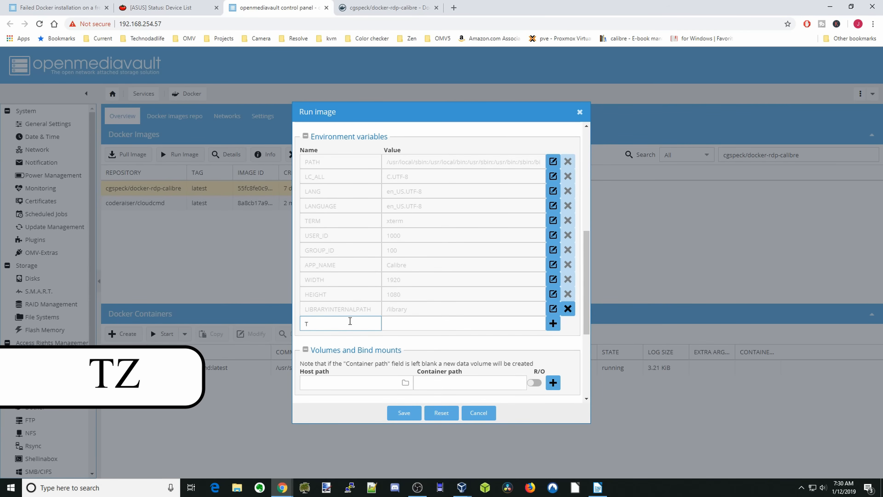
pyautogui.write('Z')
pyautogui.click(413, 320)
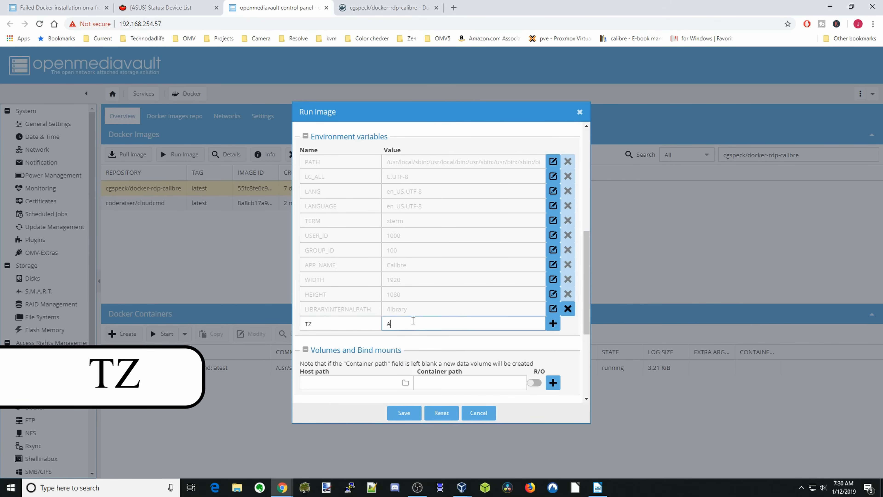
pyautogui.write('A')
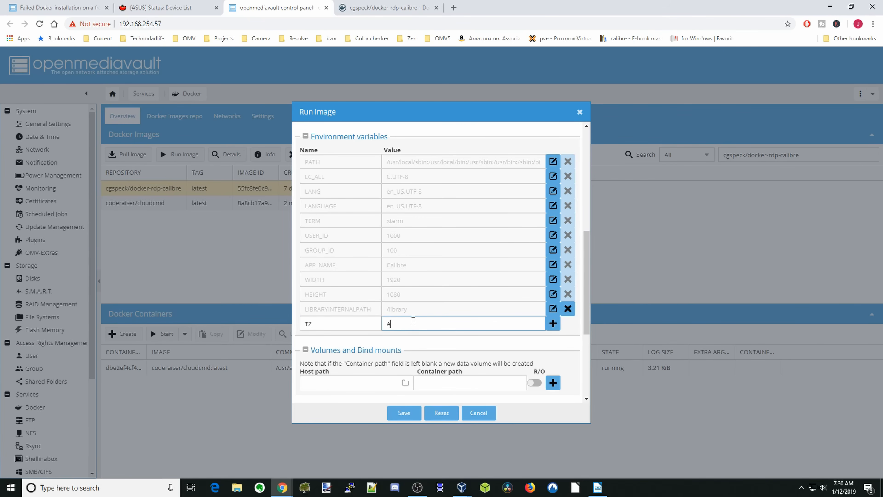
pyautogui.write('merica/New_York')
pyautogui.click(552, 324)
# Step: Enter /config as the container path of the first bind mount
pyautogui.scroll(-4, 474, 309)
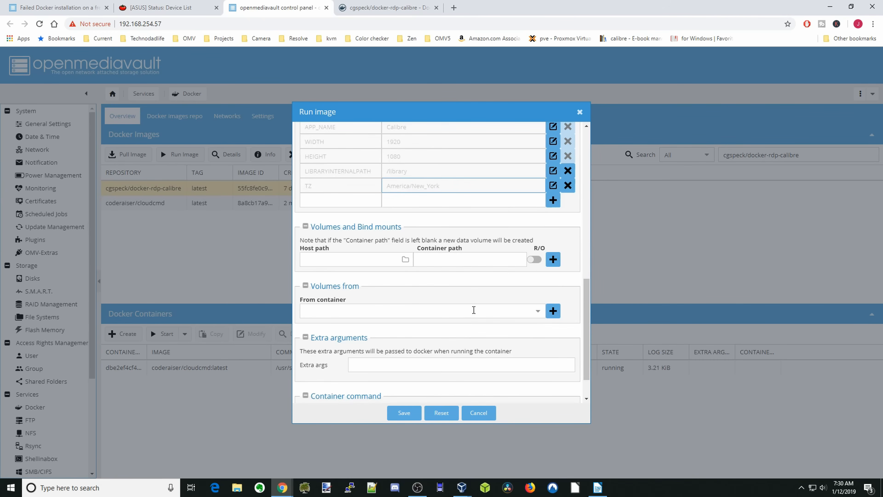
pyautogui.click(444, 261)
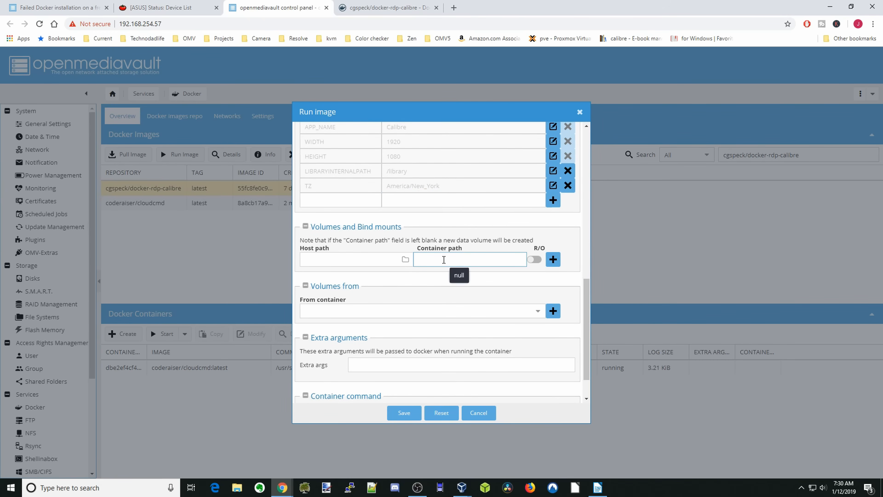
pyautogui.write('/config')
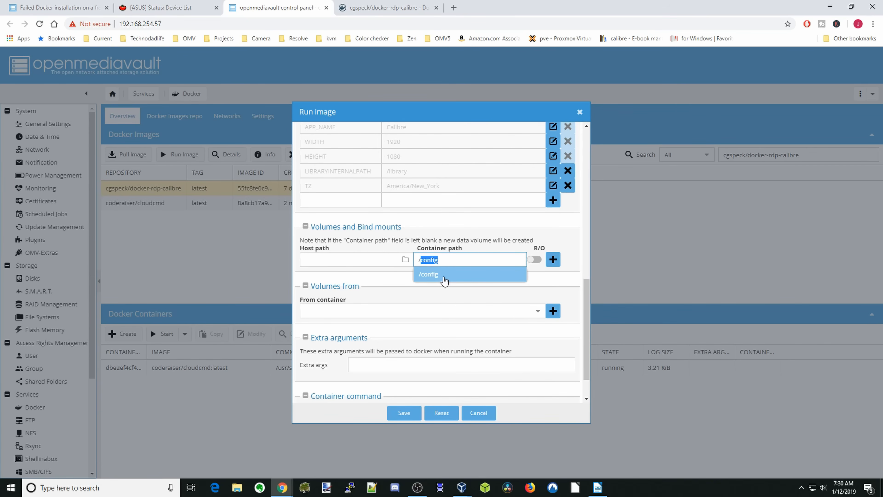
pyautogui.click(444, 275)
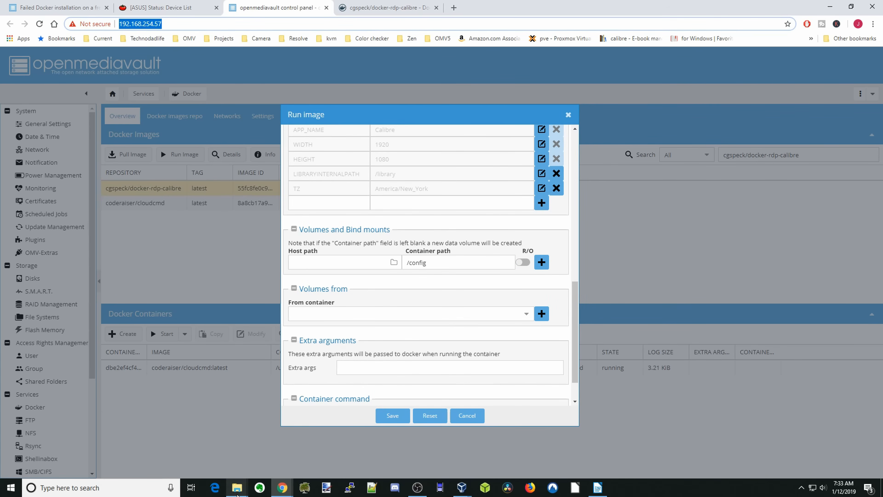
# Step: Switch to File Explorer and create a folder named calibre in the appdata network share
pyautogui.moveTo(237, 487)
pyautogui.click(330, 446)
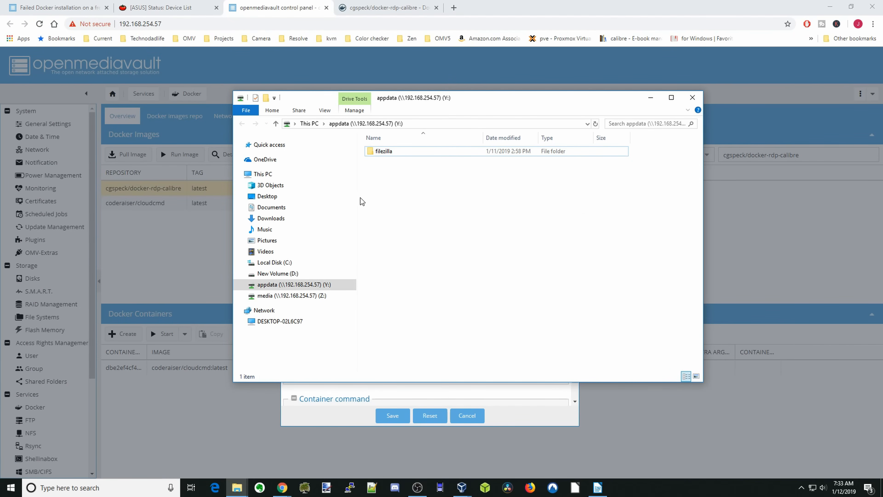
pyautogui.rightClick(383, 173)
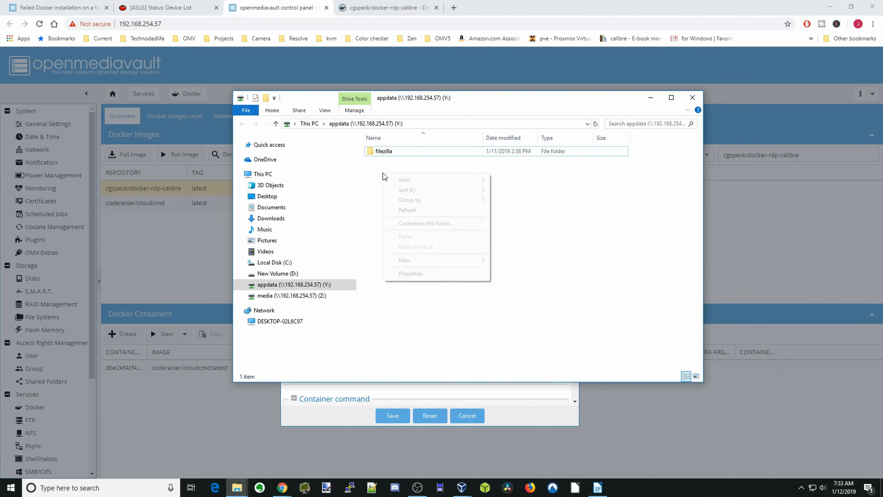
pyautogui.moveTo(467, 260)
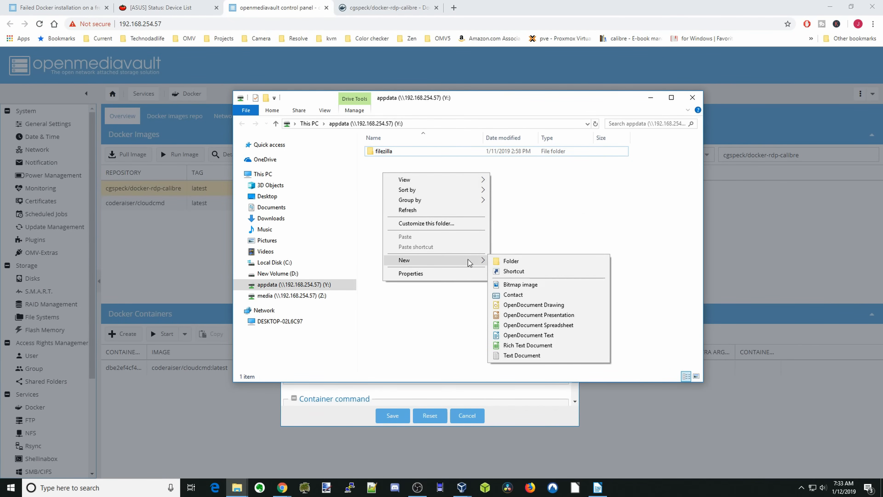
pyautogui.click(511, 261)
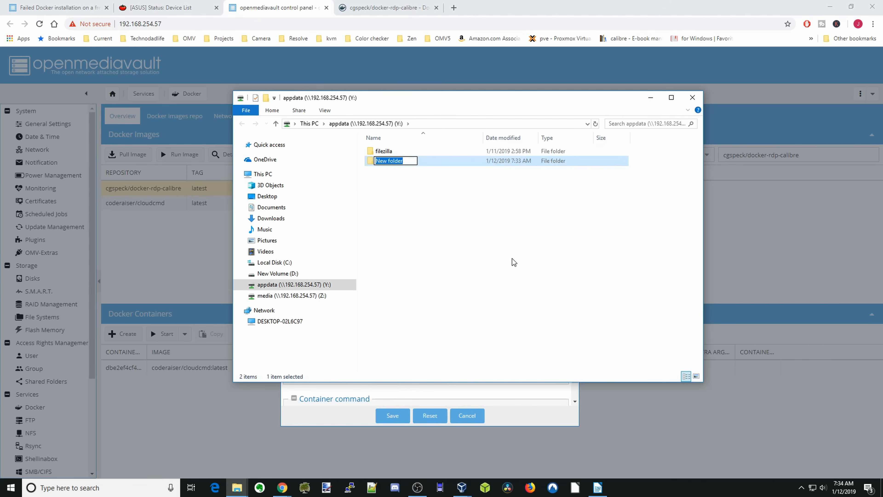
pyautogui.write('calibre')
# Step: Create a folder named CalibreLibrary inside the media share's Books folder and return to the openmediavault control panel
pyautogui.click(317, 296)
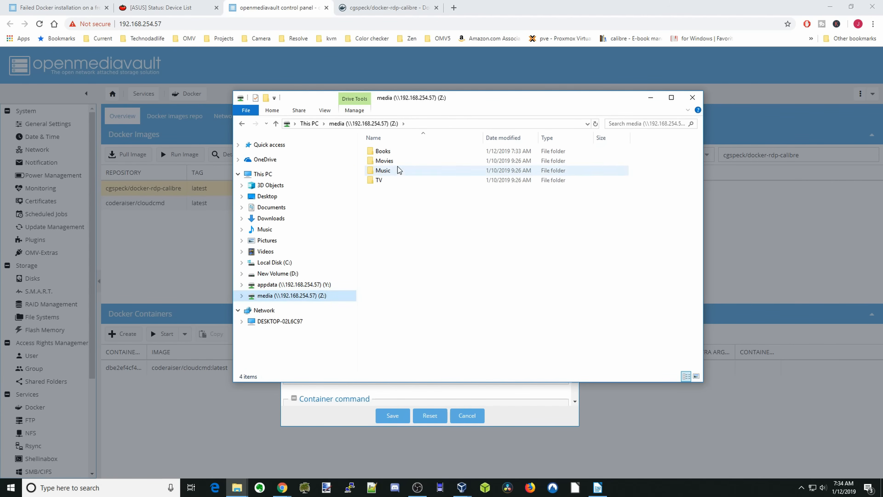
pyautogui.doubleClick(391, 152)
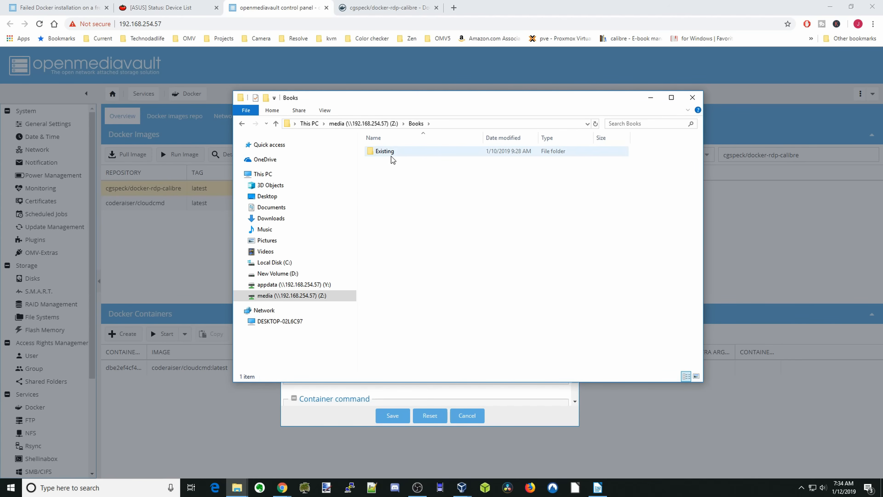
pyautogui.rightClick(378, 171)
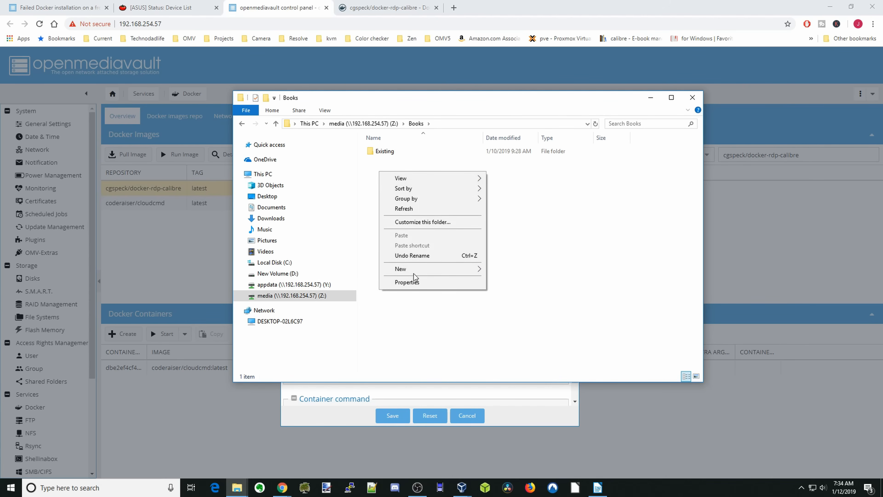
pyautogui.moveTo(413, 272)
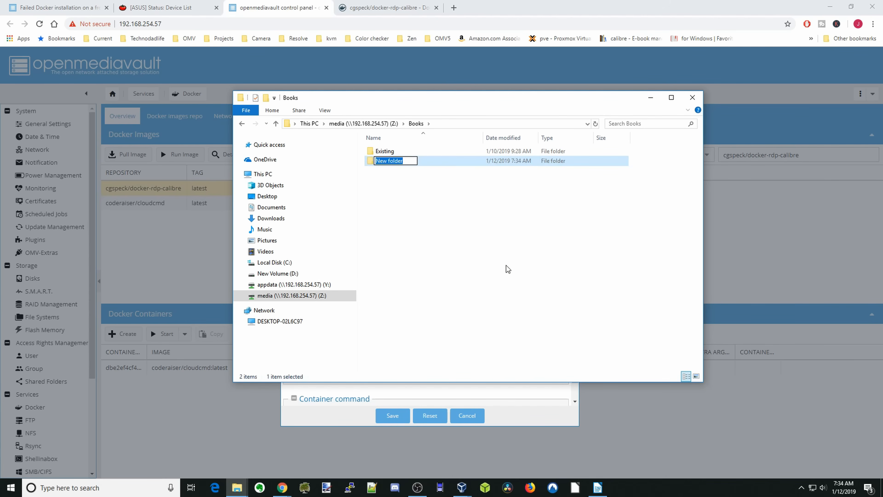
pyautogui.write('CalibreLibrary')
pyautogui.click(650, 101)
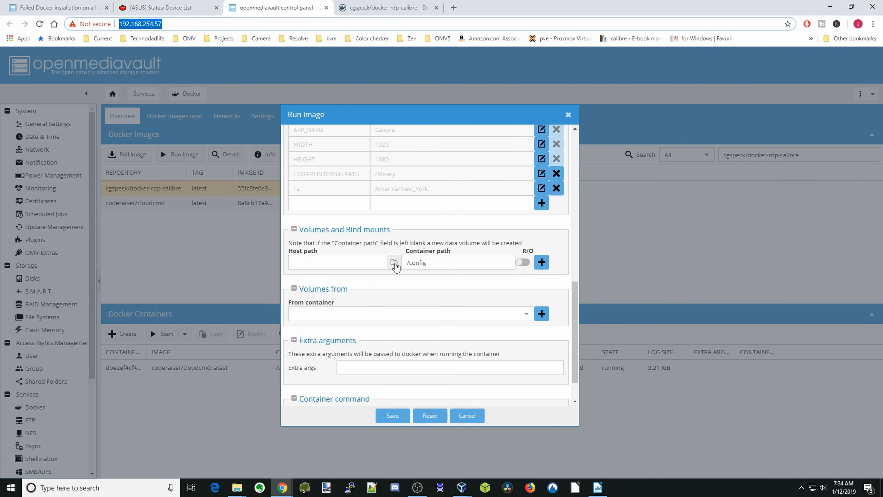
# Step: Choose /sharedfolders/appdata/calibre as the host path for /config and add the bind mount
pyautogui.click(394, 264)
pyautogui.scroll(-4, 419, 279)
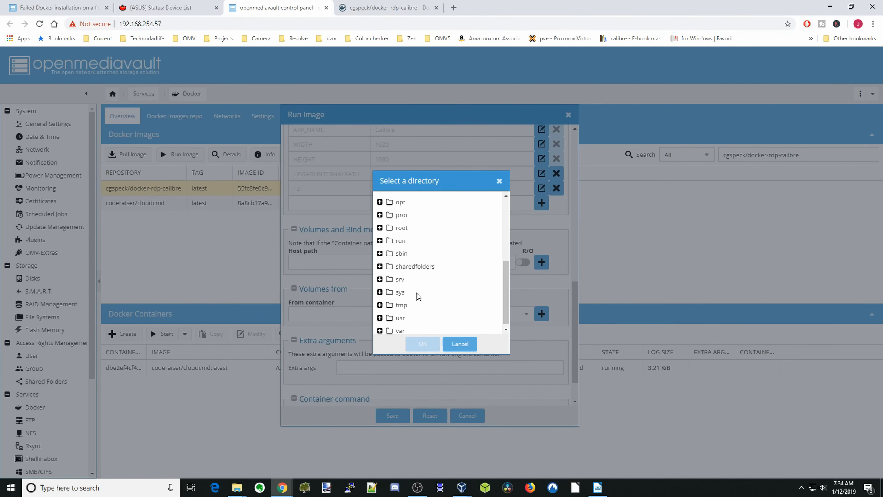
pyautogui.click(415, 268)
pyautogui.click(419, 268)
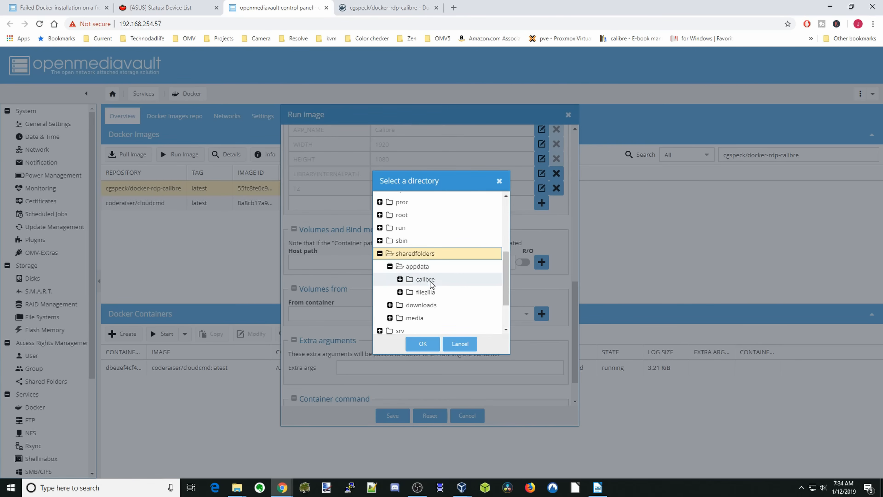
pyautogui.click(430, 282)
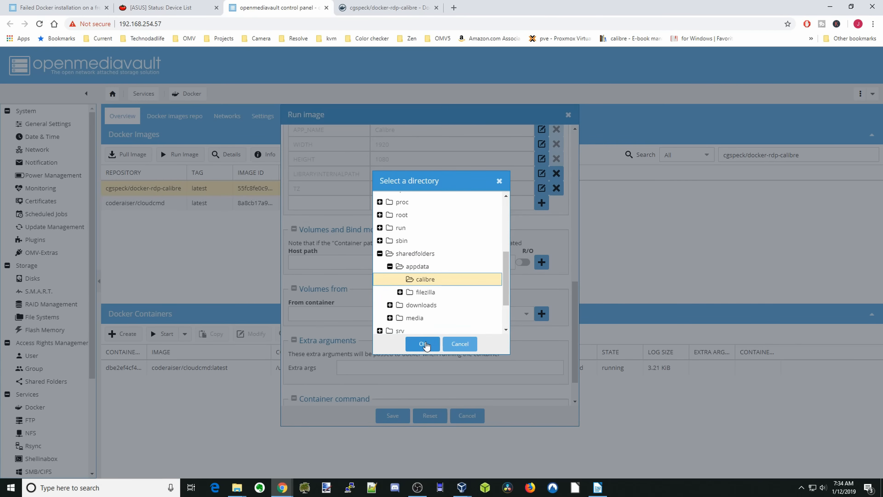
pyautogui.click(423, 344)
pyautogui.click(543, 263)
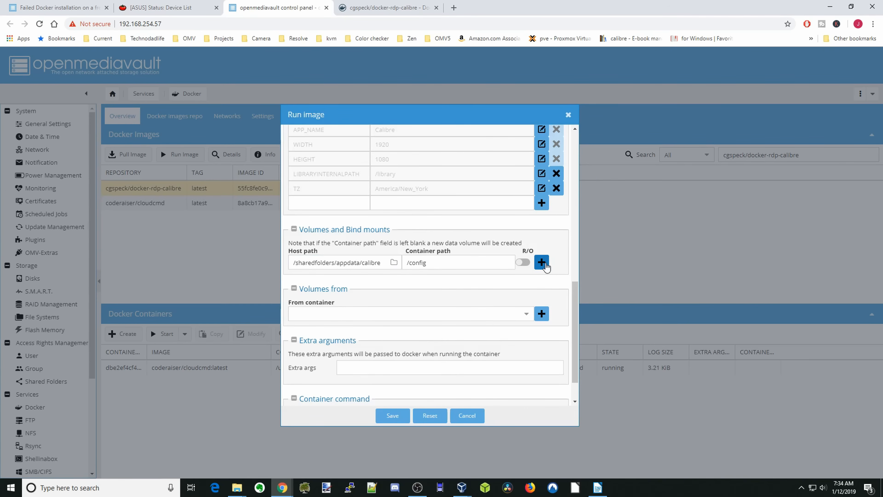
# Step: Add a bind mount from host path /sharedfolders/media/Books/CalibreLibrary to container path /library
pyautogui.click(444, 276)
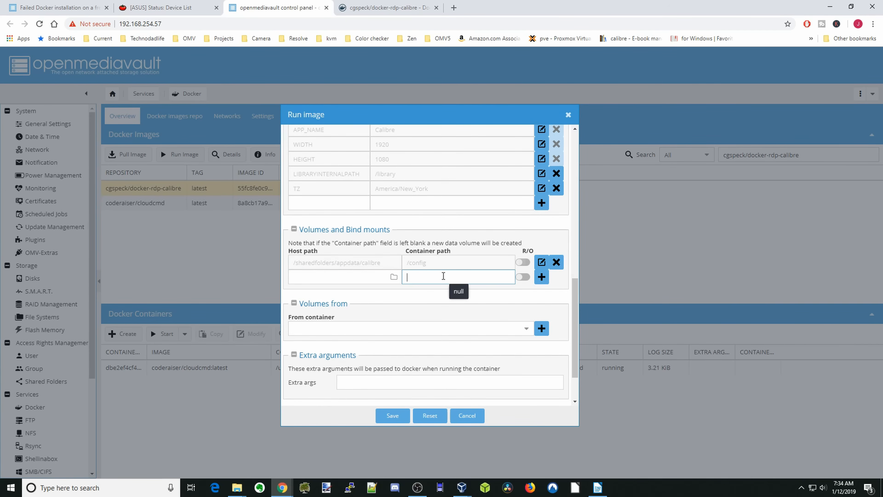
pyautogui.write('/')
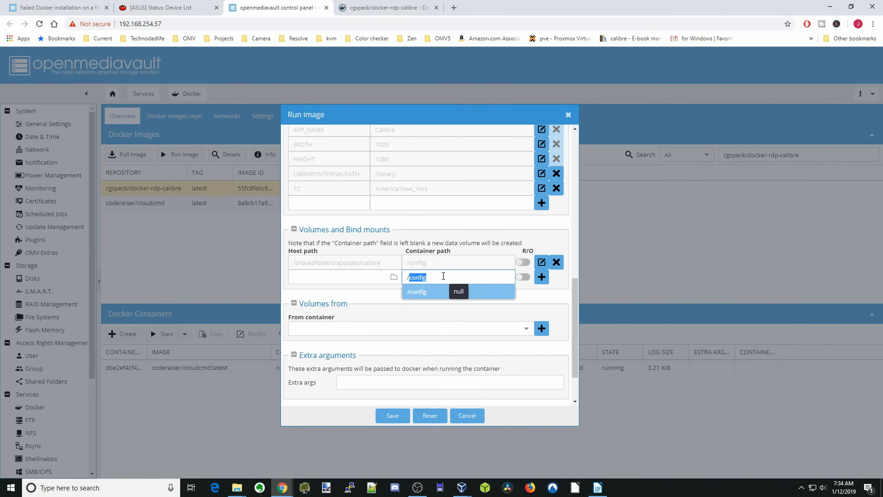
pyautogui.write('library')
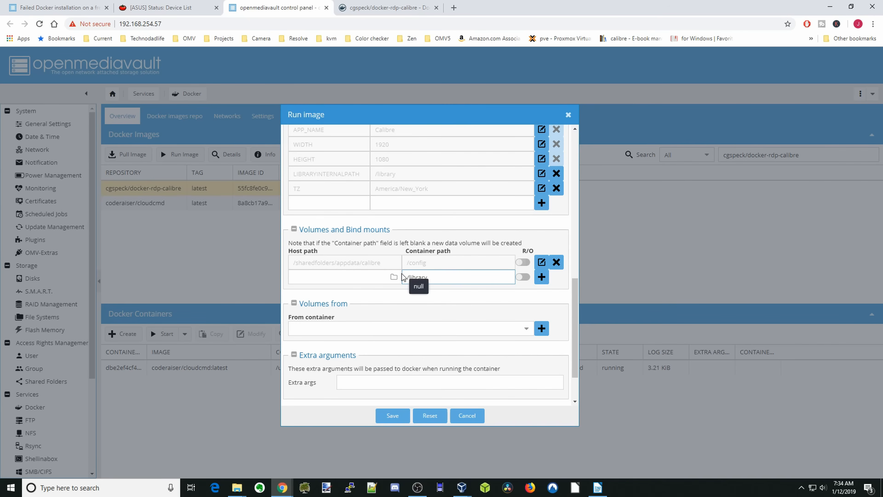
pyautogui.click(394, 281)
pyautogui.scroll(-4, 406, 275)
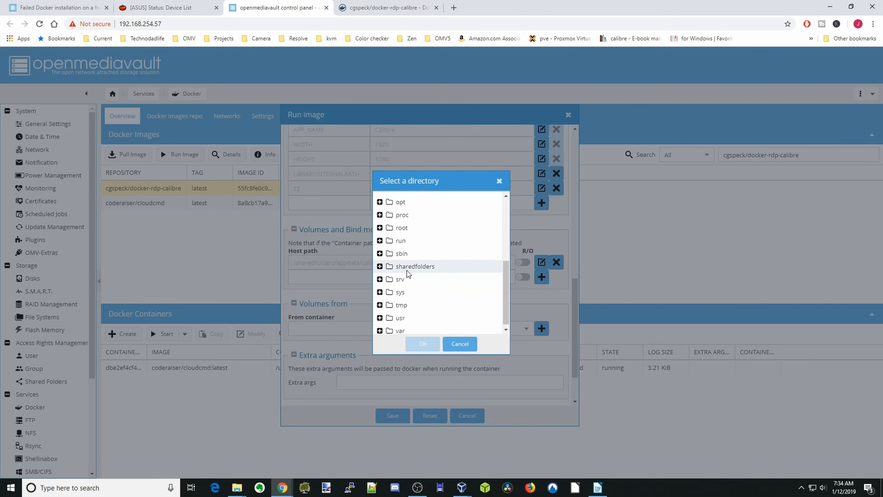
pyautogui.doubleClick(414, 262)
pyautogui.doubleClick(414, 292)
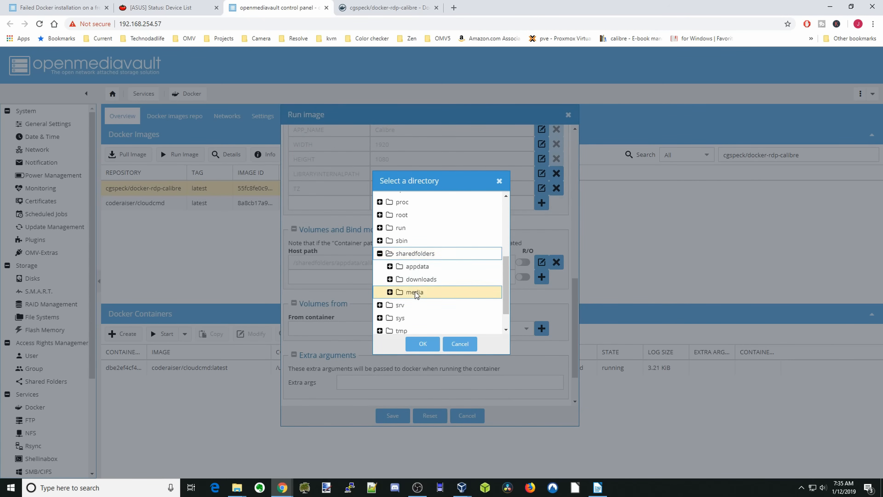
pyautogui.scroll(-1, 434, 292)
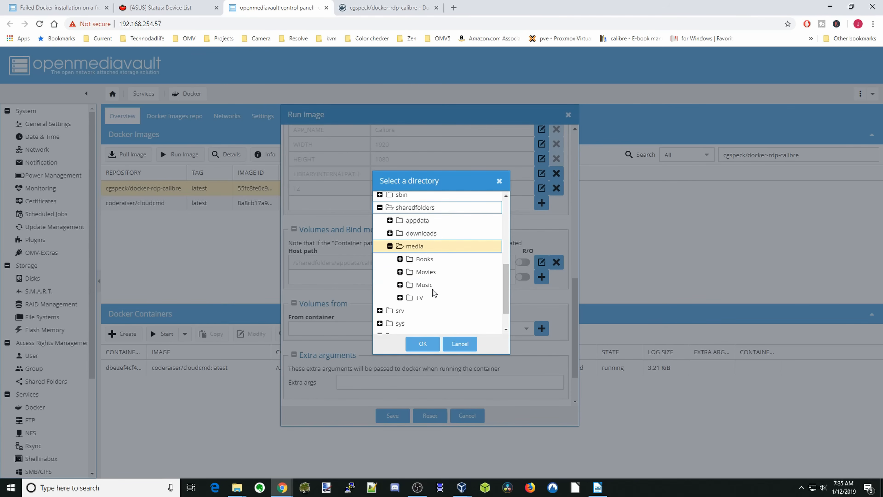
pyautogui.doubleClick(424, 258)
pyautogui.click(436, 273)
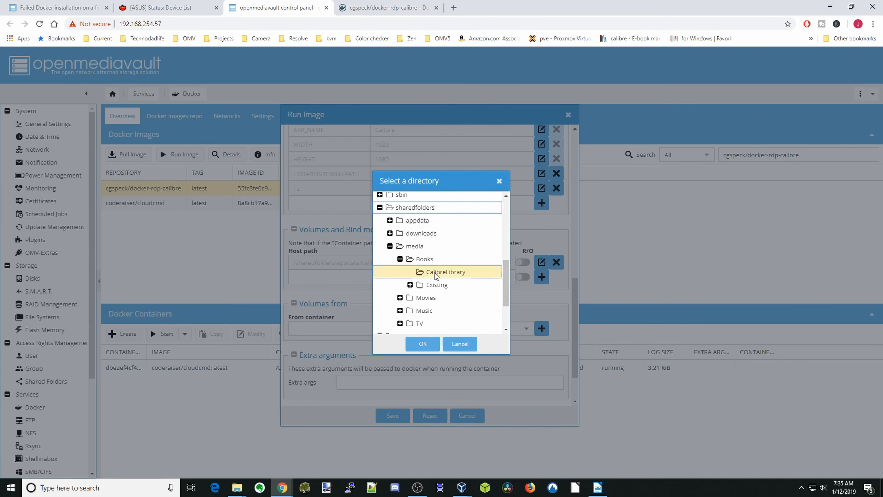
pyautogui.click(423, 344)
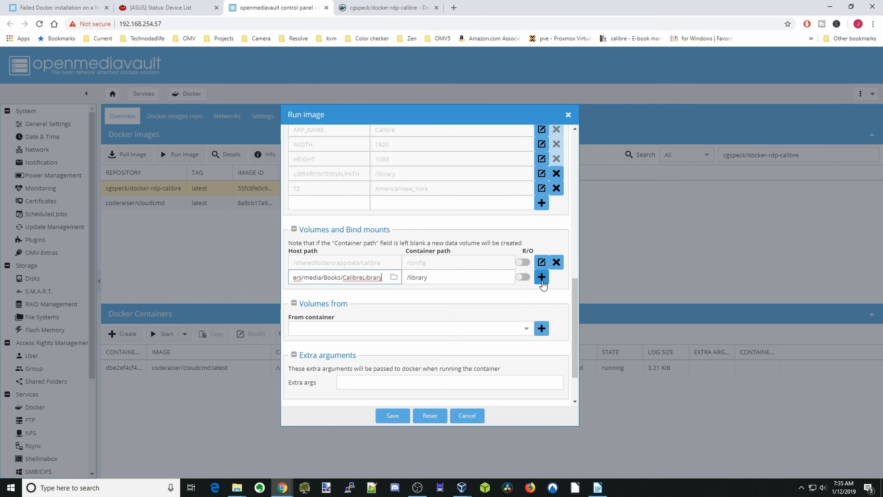
pyautogui.click(541, 278)
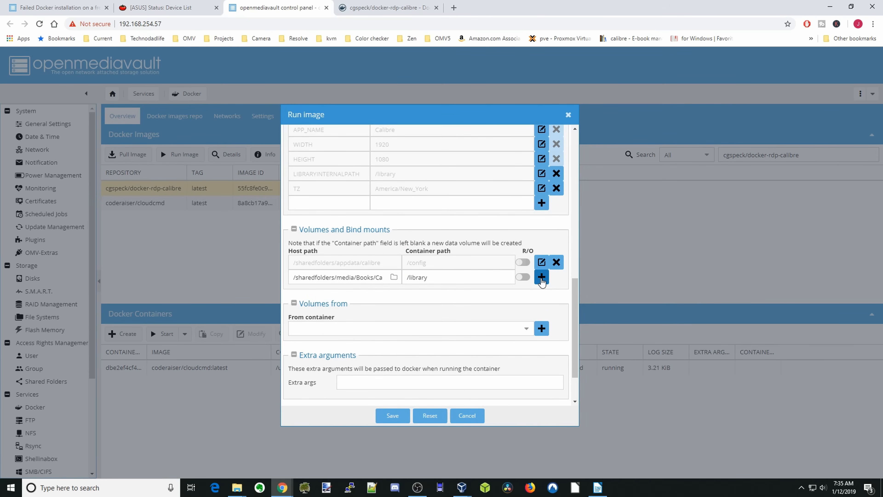
# Step: Add a bind mount from host path /sharedfolders/media/Books/Existing to container path /existing
pyautogui.click(419, 290)
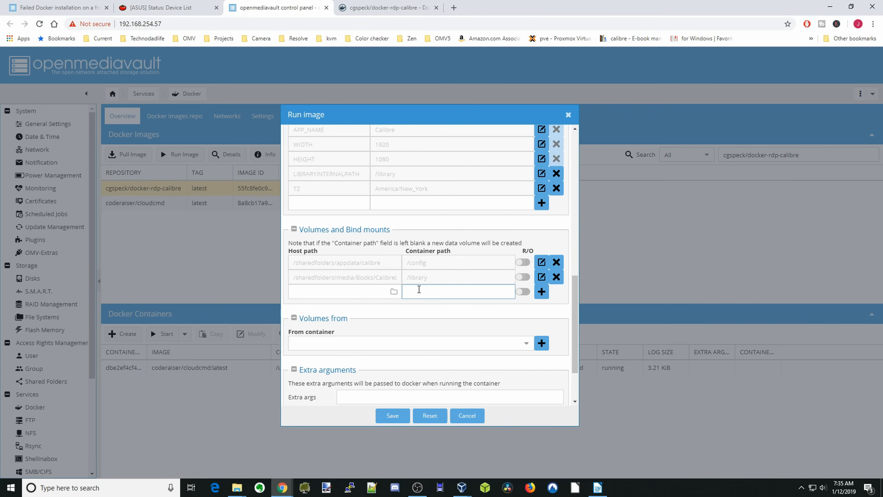
pyautogui.write('/existing')
pyautogui.click(394, 292)
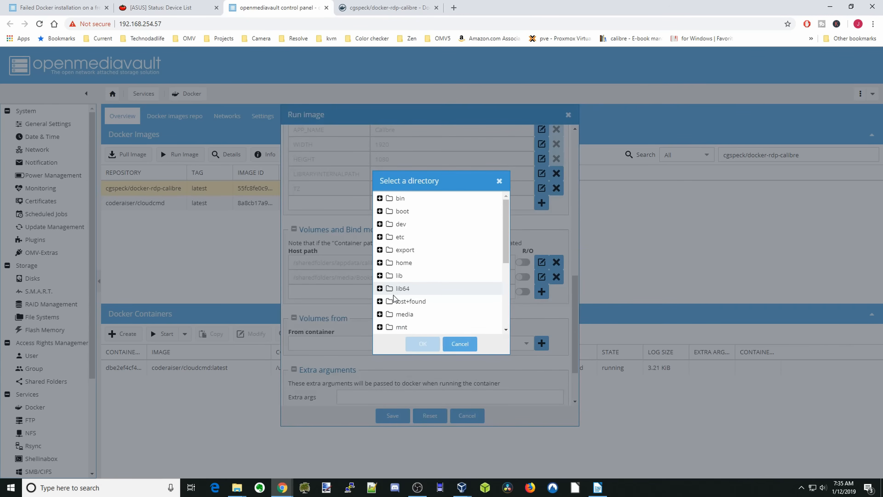
pyautogui.scroll(-3, 419, 310)
pyautogui.doubleClick(412, 270)
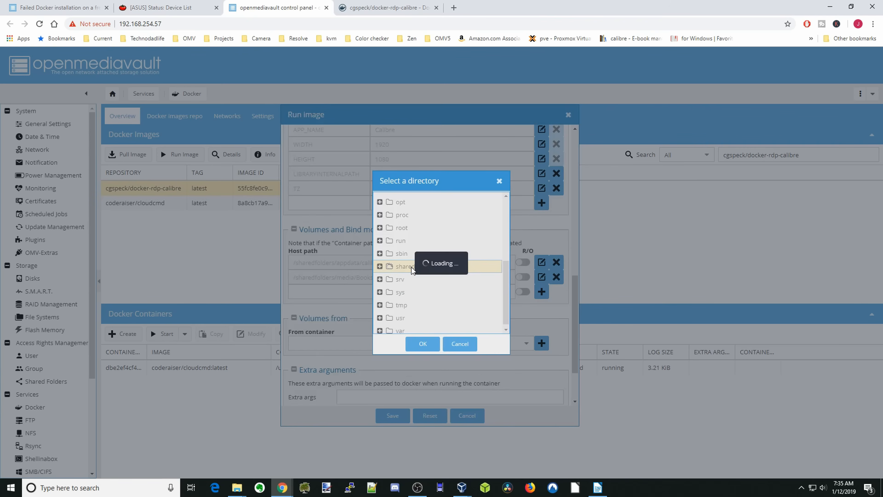
pyautogui.scroll(-1, 414, 273)
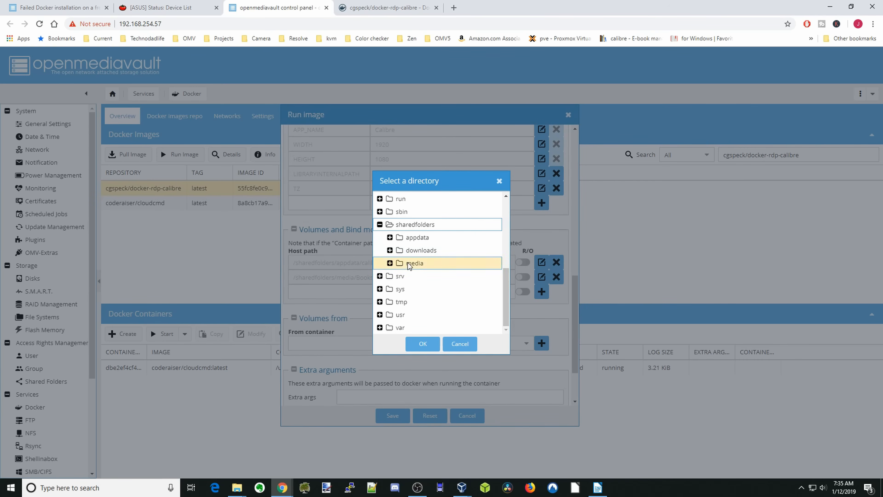
pyautogui.doubleClick(409, 263)
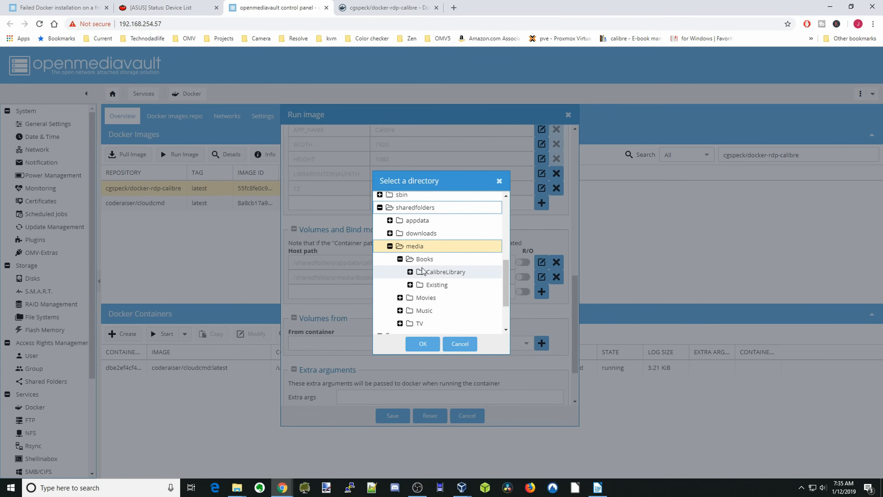
pyautogui.click(430, 287)
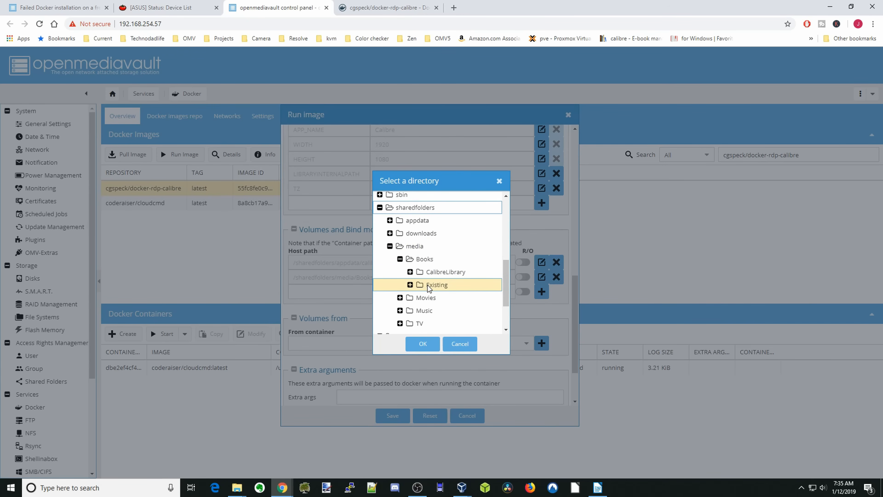
pyautogui.click(422, 344)
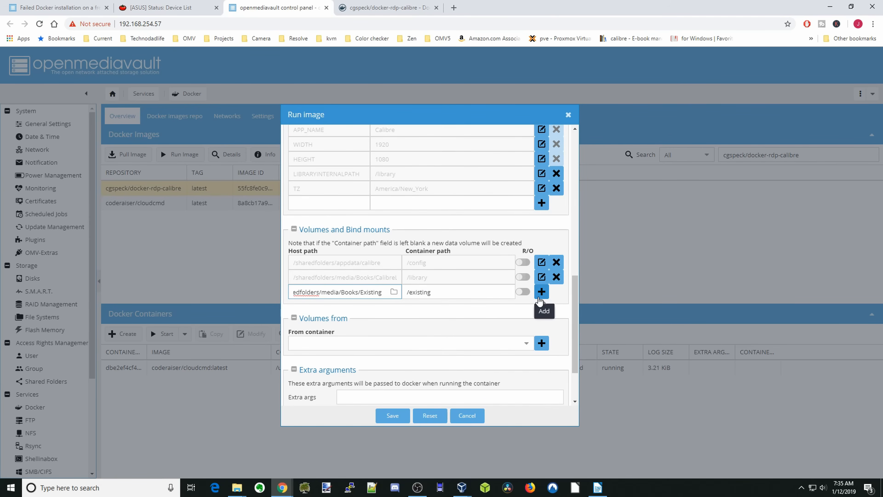
pyautogui.click(541, 292)
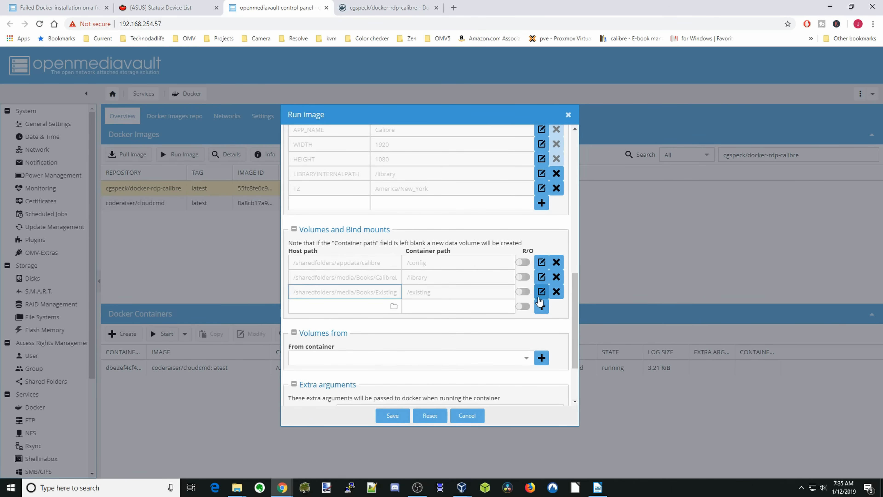
# Step: Save the image's run settings to create and start the Calibre container
pyautogui.scroll(-2, 467, 308)
pyautogui.scroll(-1, 467, 309)
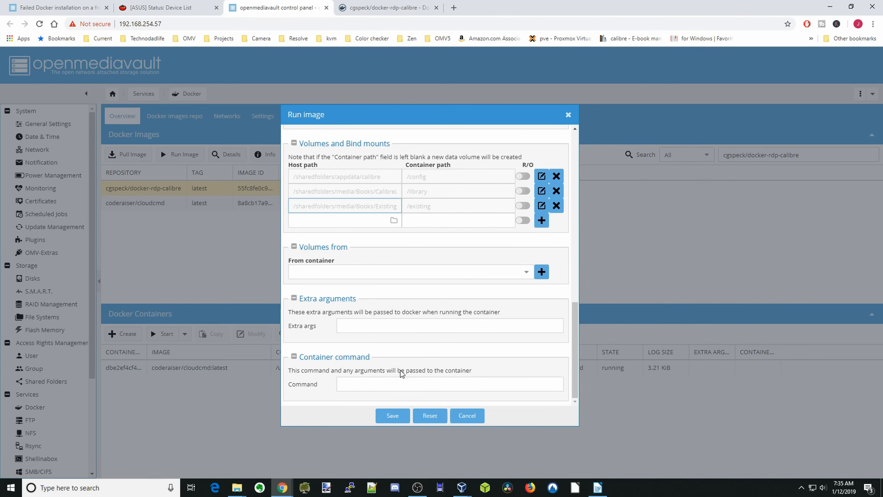
pyautogui.click(392, 416)
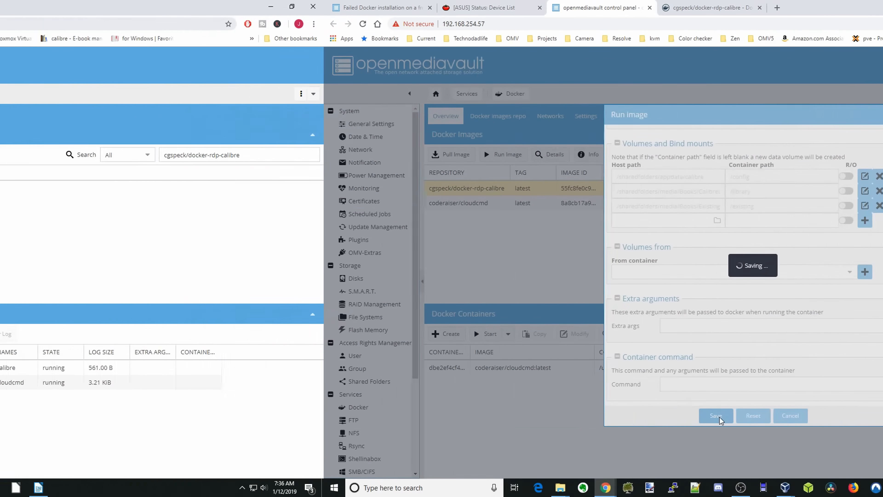
# Step: Copy the server's address and open it in a new browser tab on port 8081
pyautogui.click(135, 24)
pyautogui.hotkey('ctrl', 'c')
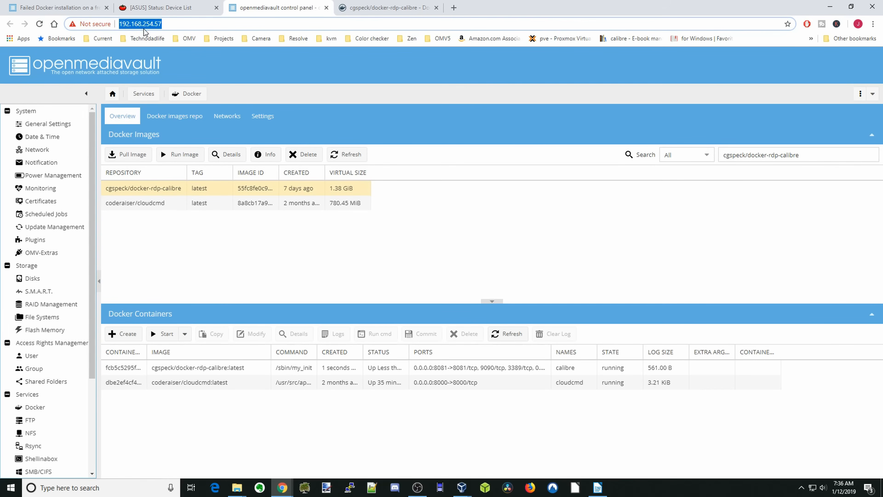
pyautogui.rightClick(141, 24)
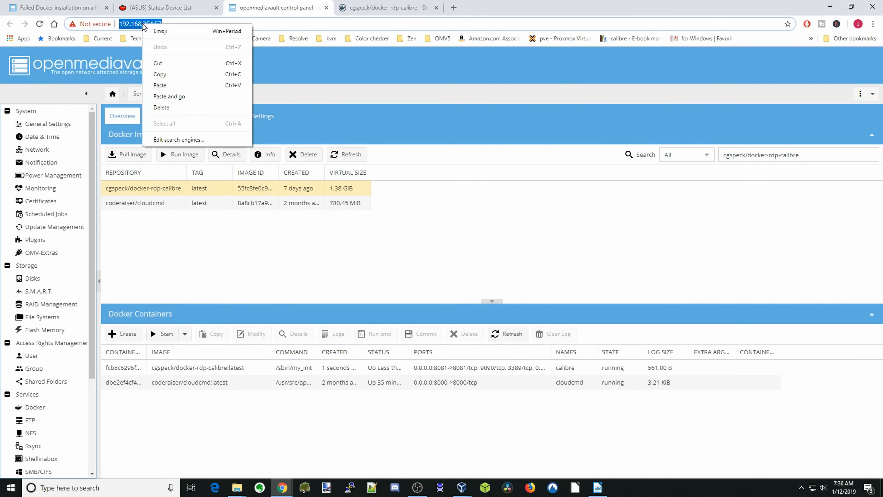
pyautogui.click(167, 74)
pyautogui.click(454, 8)
pyautogui.rightClick(274, 23)
pyautogui.click(294, 82)
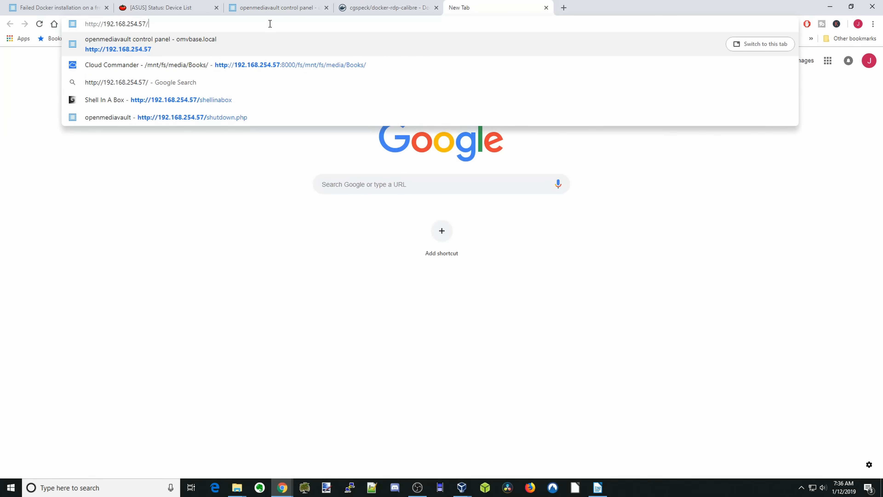
pyautogui.press('BackSpace')
pyautogui.write(':')
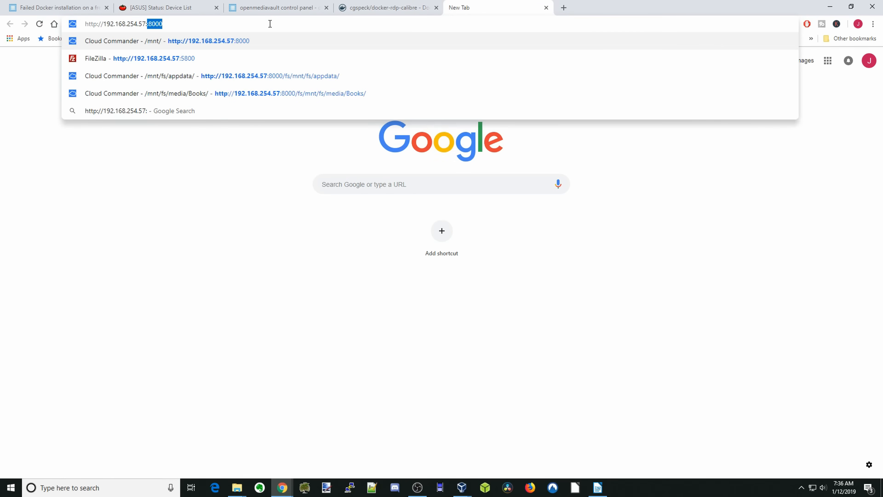
pyautogui.write('8081')
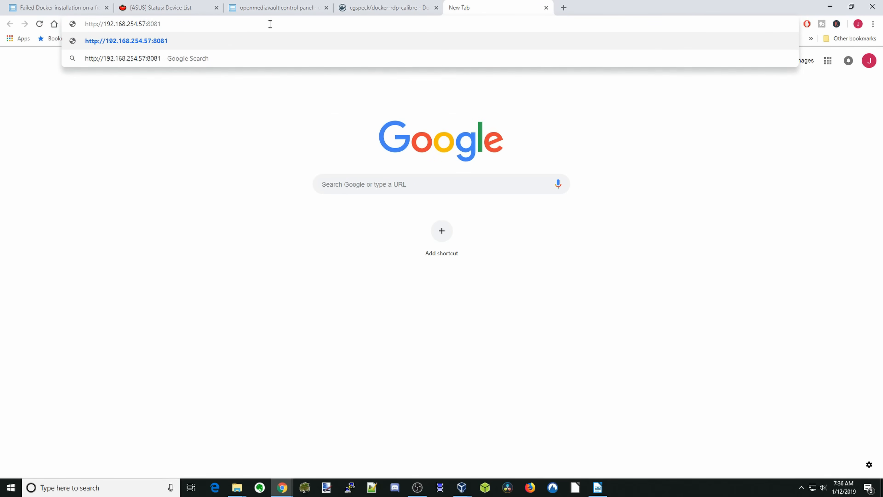
pyautogui.press('Return')
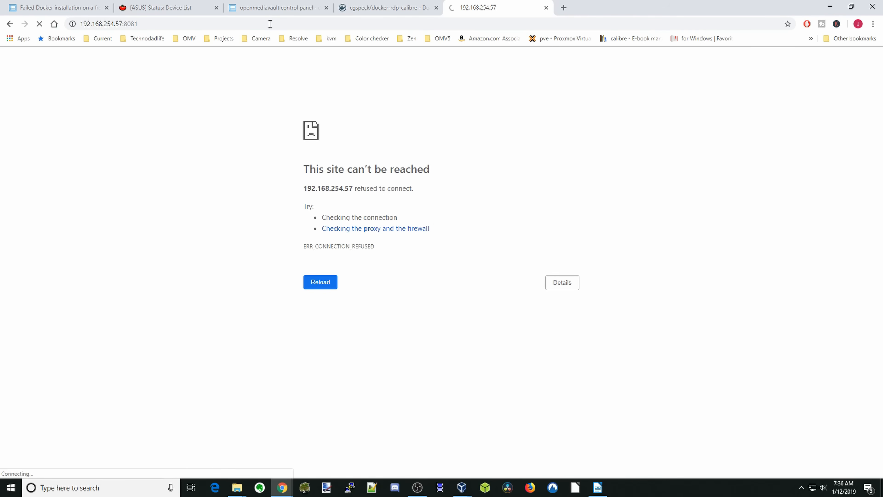
# Step: Change the address to port 8082, load it and log in to the Calibre session
pyautogui.click(145, 24)
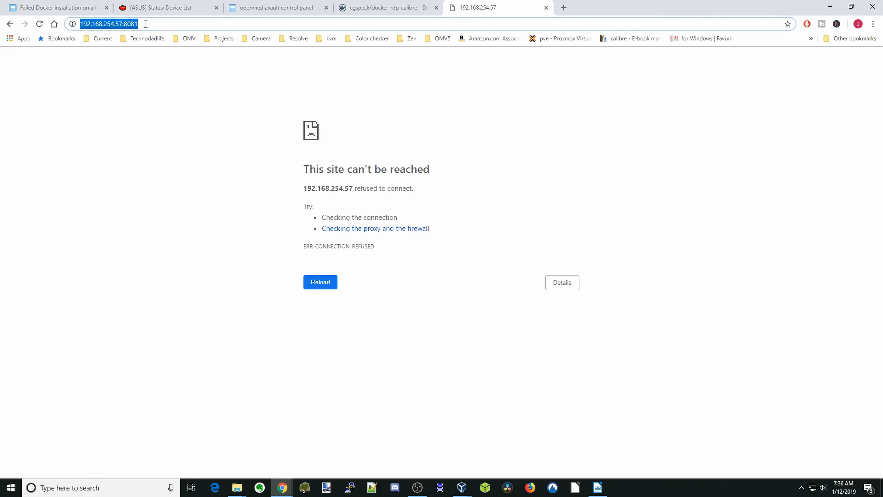
pyautogui.click(146, 24)
pyautogui.press('BackSpace')
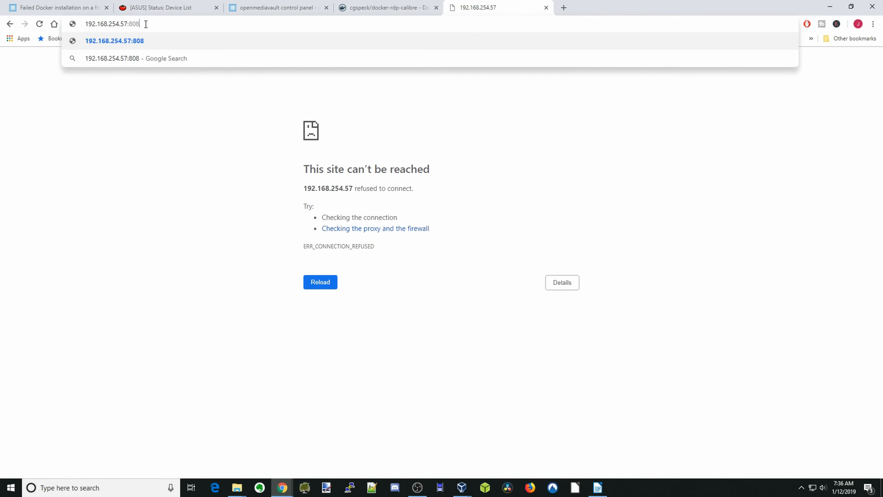
pyautogui.write('2')
pyautogui.press('Return')
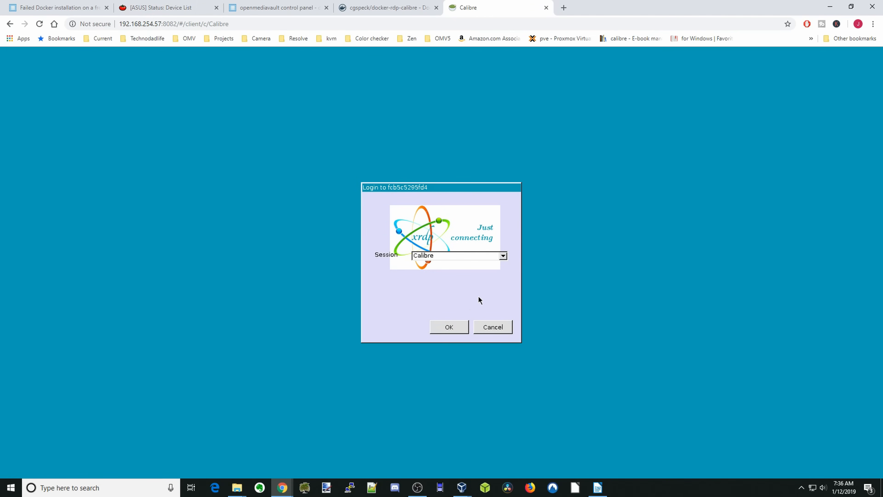
pyautogui.click(449, 327)
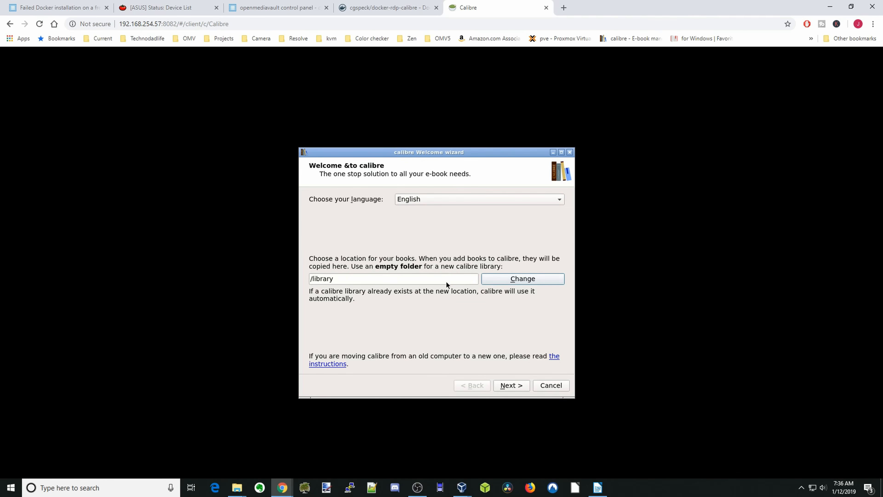
# Step: Complete the welcome wizard with the /library location and the Amazon Kindle Basic device, leaving the email delivery settings blank
pyautogui.click(515, 386)
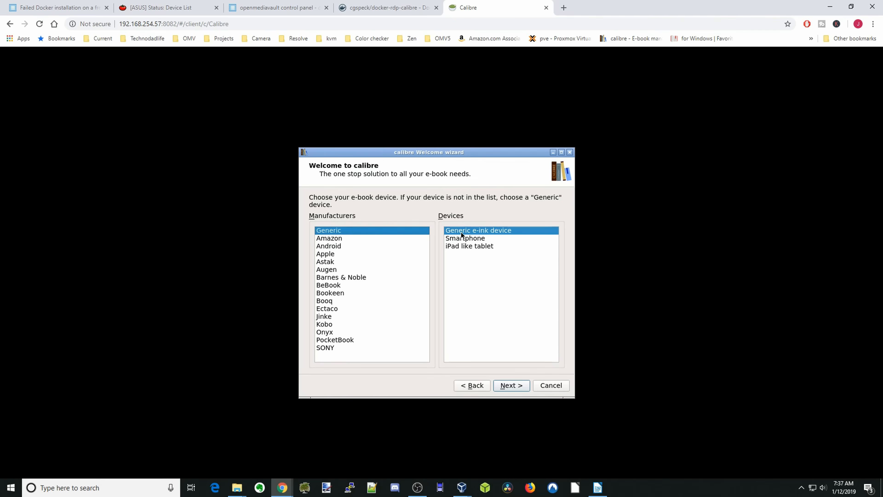
pyautogui.click(327, 240)
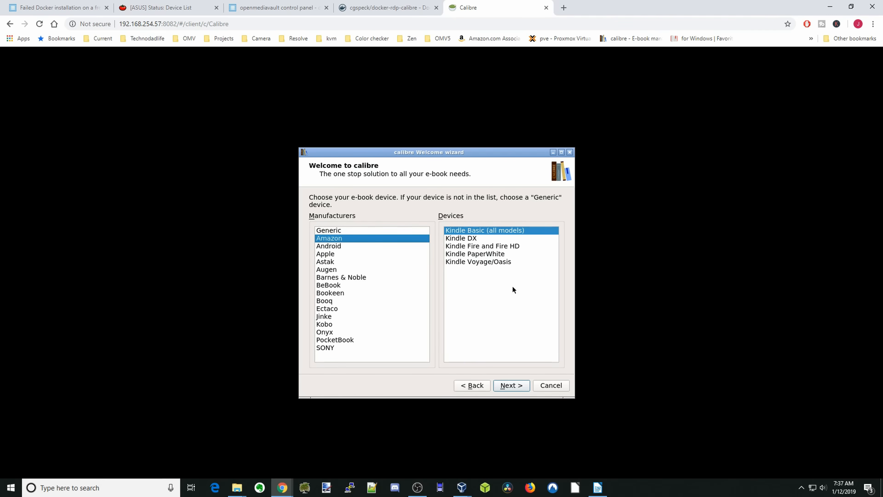
pyautogui.click(507, 386)
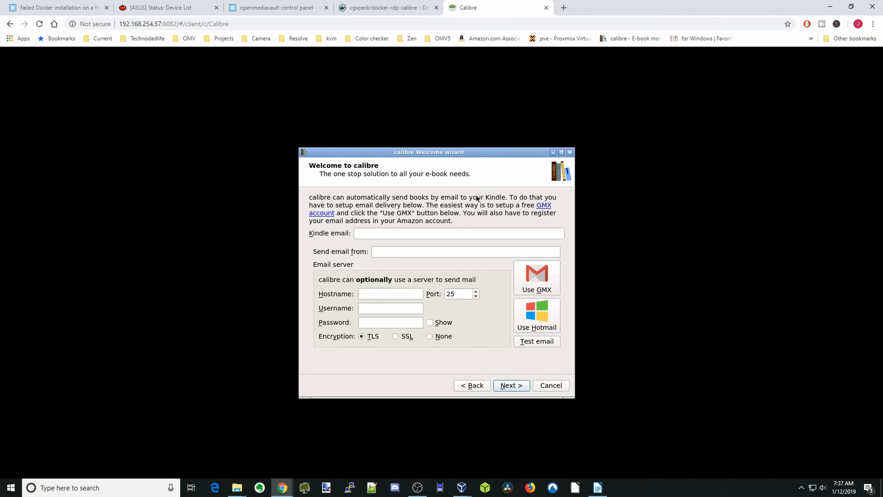
pyautogui.click(513, 387)
pyautogui.click(511, 385)
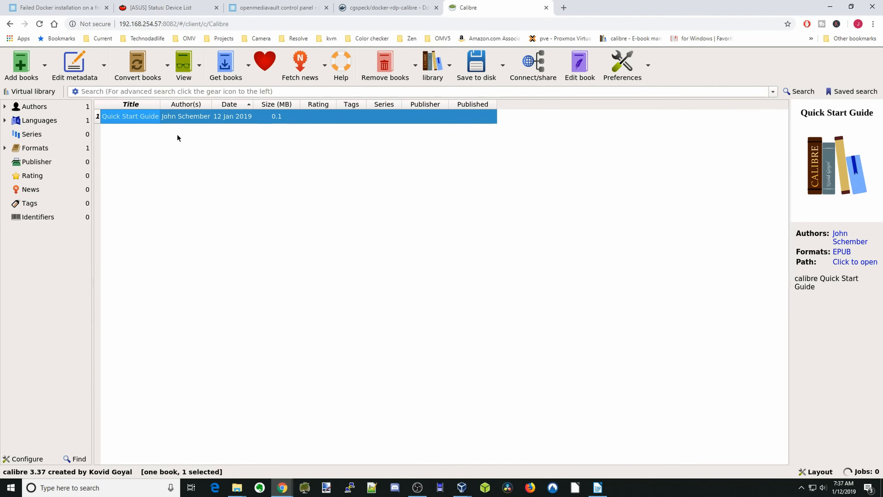
# Step: Open the Quick Start Guide from the library in the e-book viewer
pyautogui.rightClick(183, 119)
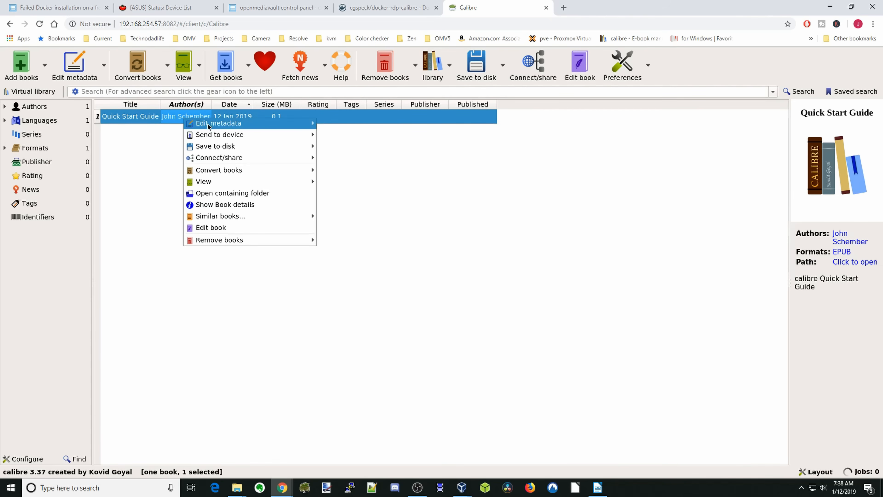
pyautogui.moveTo(221, 183)
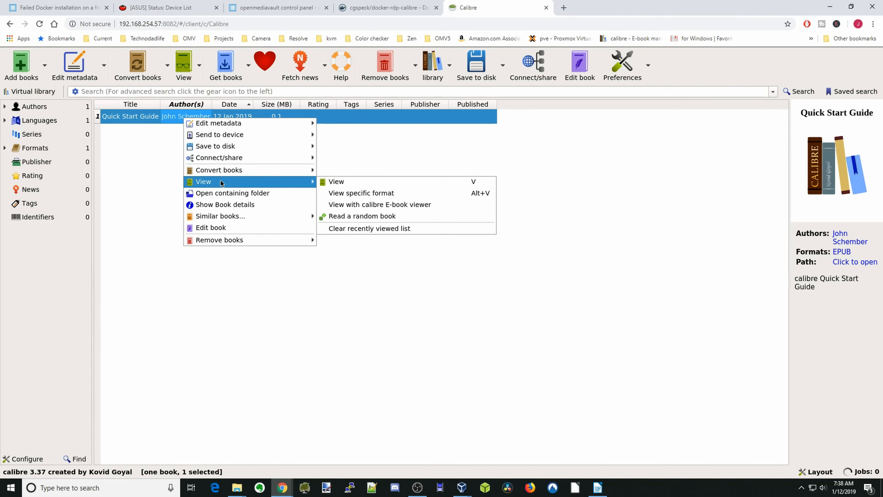
pyautogui.click(343, 182)
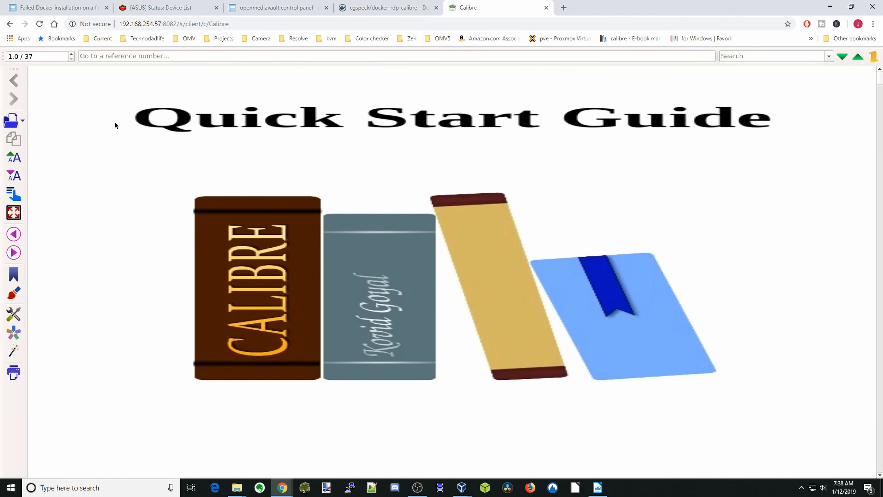
# Step: Check the viewer's recently opened books, then show the table of contents and go to the Installing calibre chapter
pyautogui.click(23, 121)
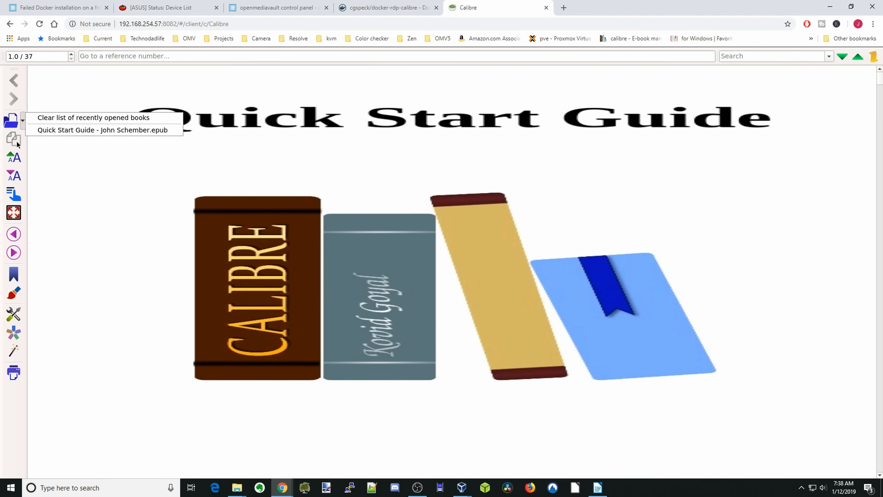
pyautogui.click(47, 153)
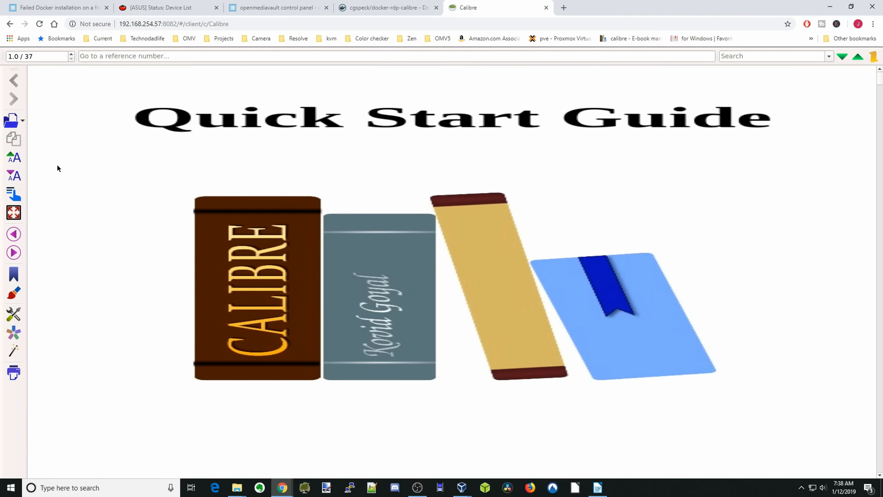
pyautogui.click(11, 198)
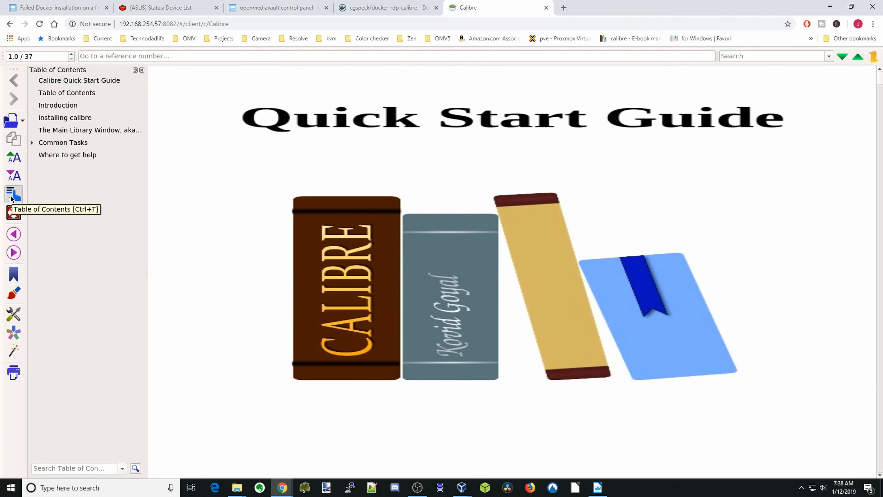
pyautogui.click(75, 117)
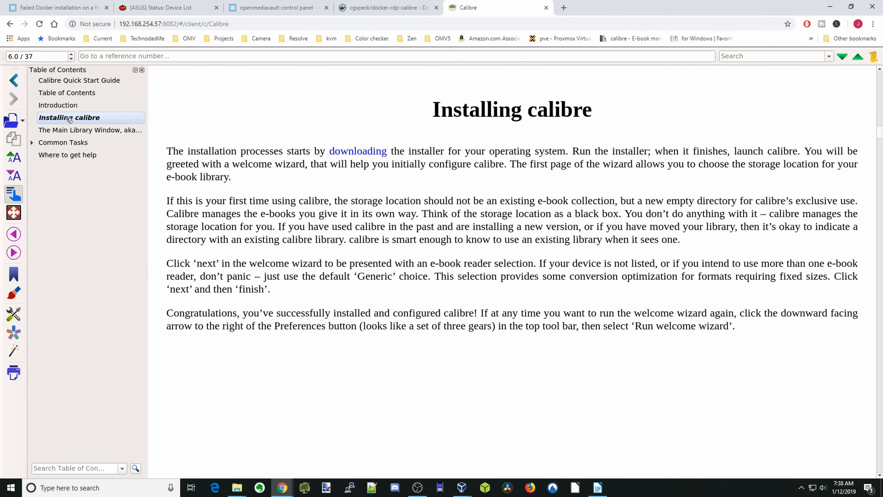
# Step: Try enlarging the text by two steps, shrink it back by two, and go back to the Introduction page
pyautogui.click(17, 161)
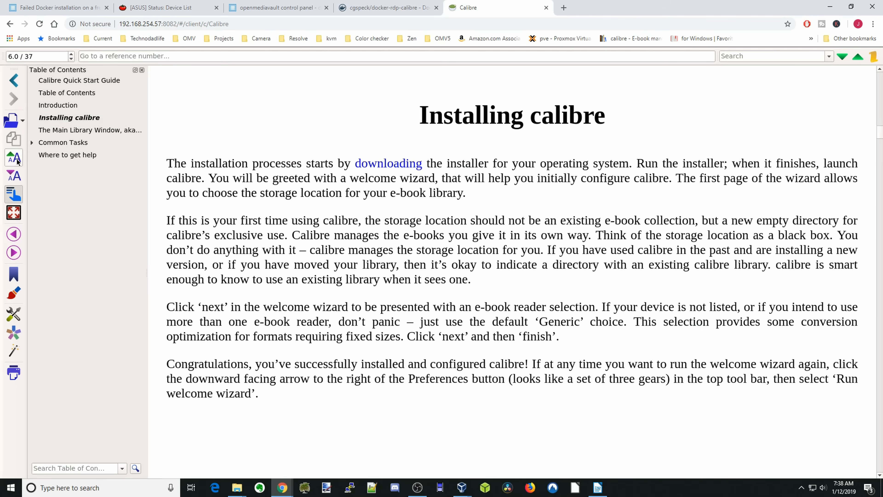
pyautogui.click(17, 161)
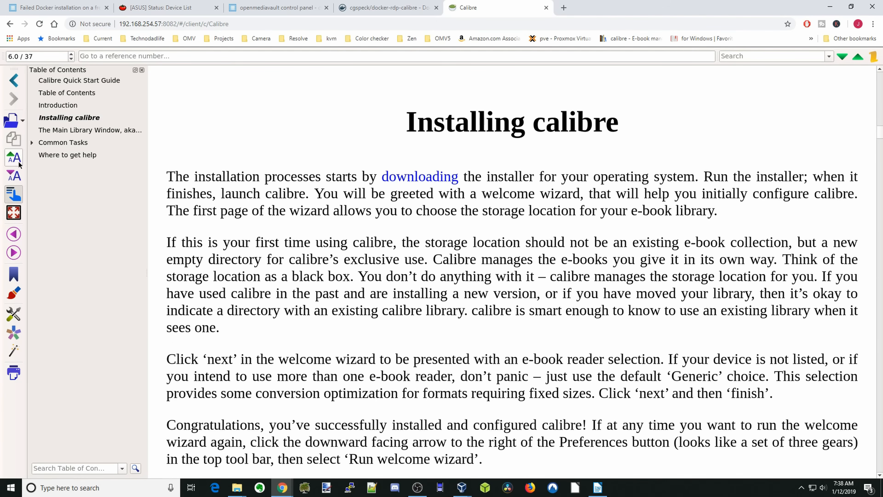
pyautogui.click(16, 176)
pyautogui.click(16, 175)
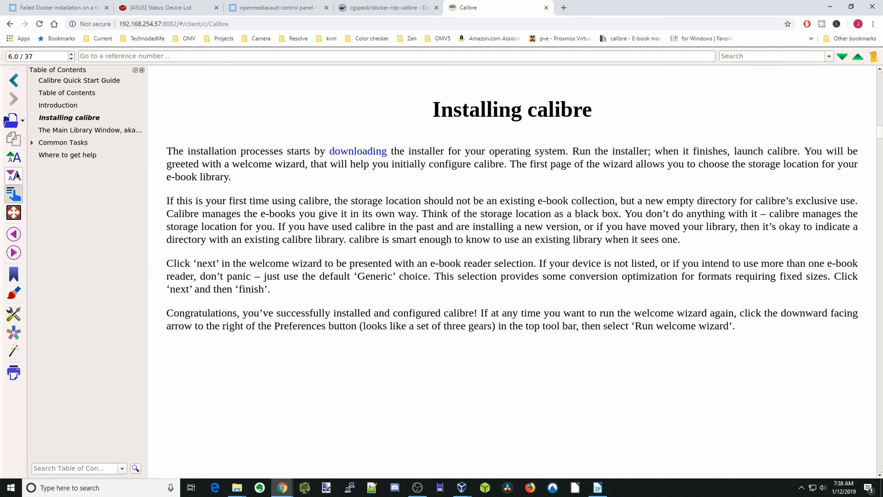
pyautogui.click(14, 234)
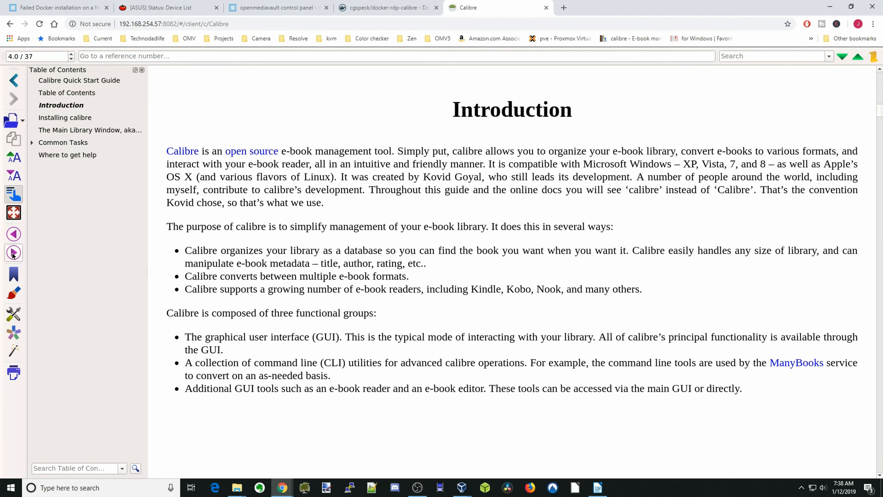
# Step: Advance to the Installing calibre page and bookmark that location with the title Bookmark #1
pyautogui.click(12, 255)
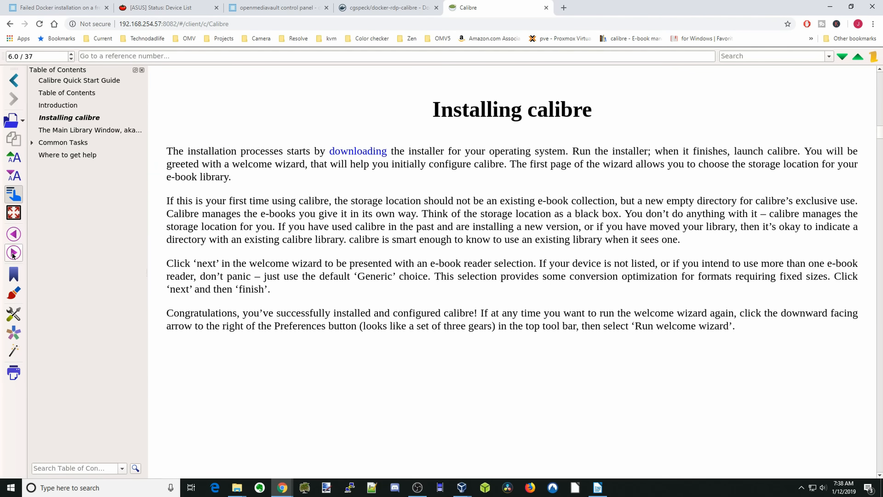
pyautogui.click(13, 275)
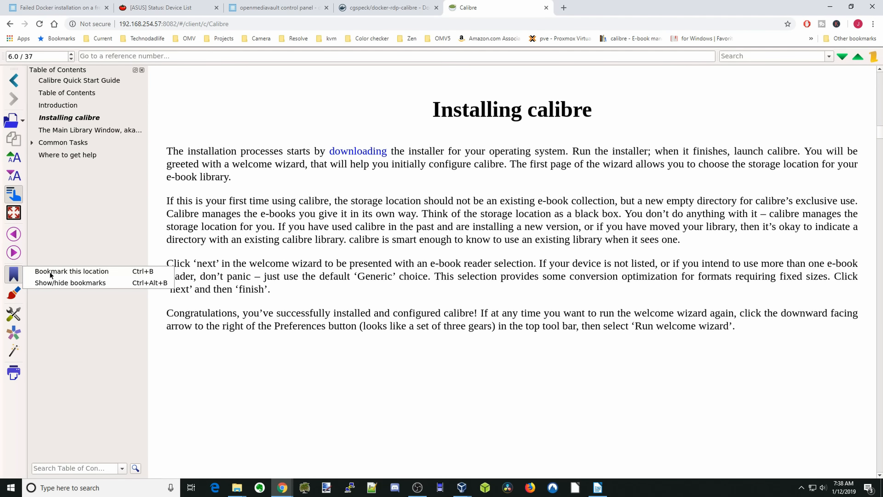
pyautogui.click(67, 272)
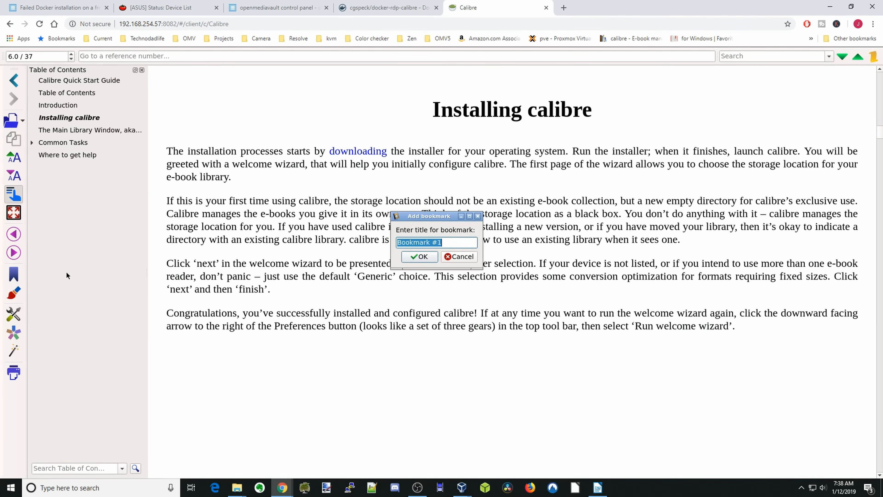
pyautogui.click(424, 257)
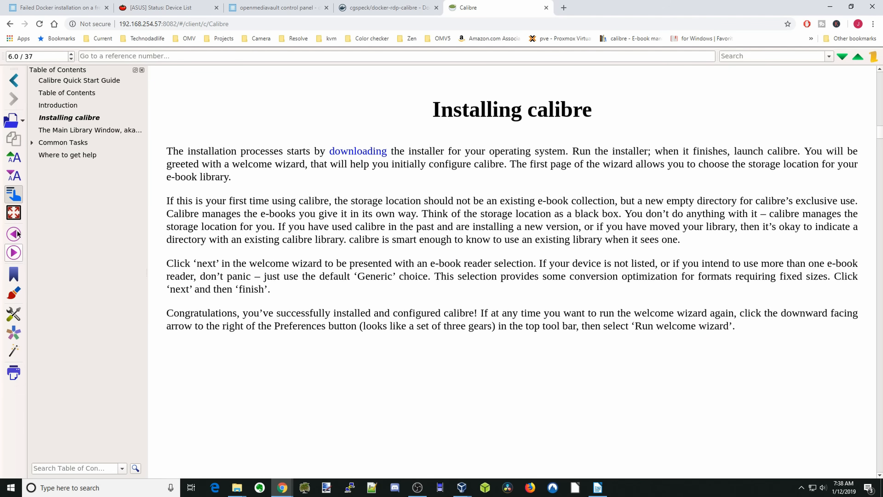
# Step: Go to The Main Library Window chapter and return to Installing calibre through Bookmark #1
pyautogui.click(83, 131)
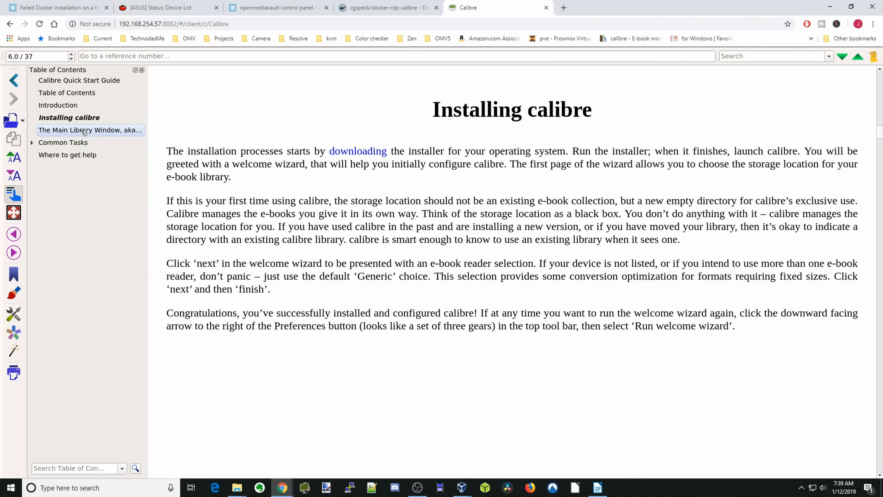
pyautogui.click(14, 275)
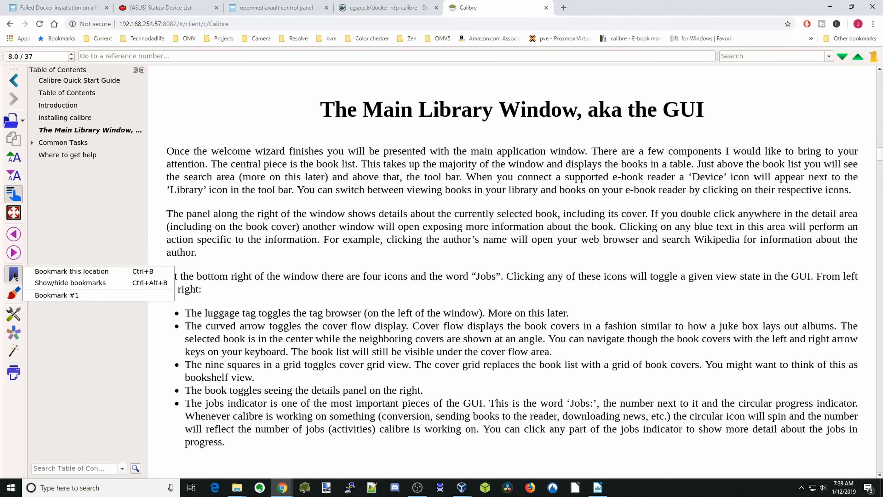
pyautogui.click(78, 294)
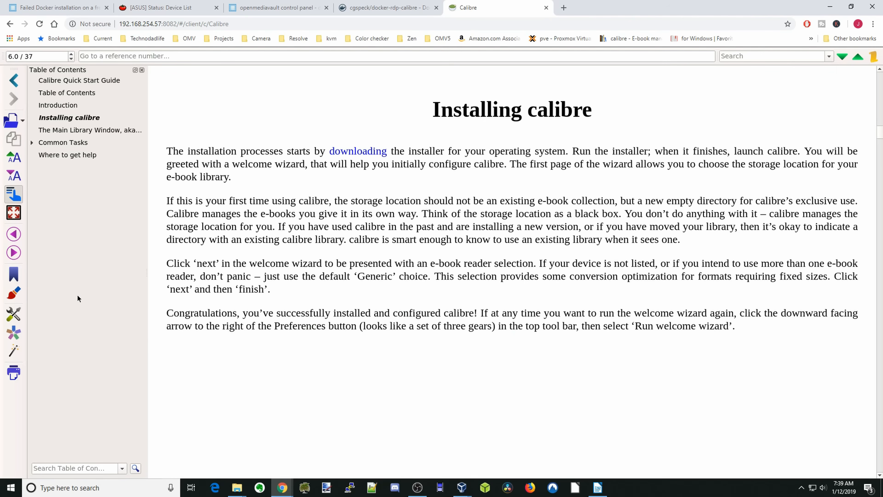
# Step: Try reference mode on the first paragraph of Installing calibre and view the e-book viewer's general preferences without changing them
pyautogui.click(14, 293)
pyautogui.moveTo(173, 150)
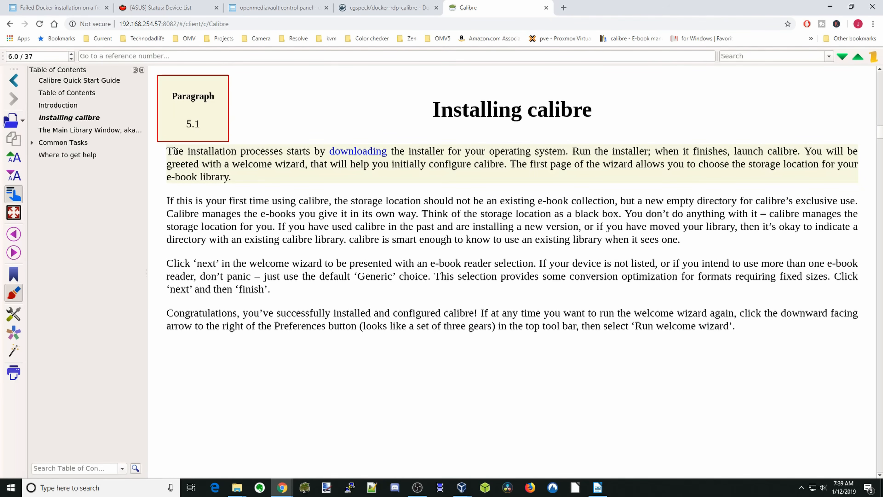
pyautogui.click(14, 314)
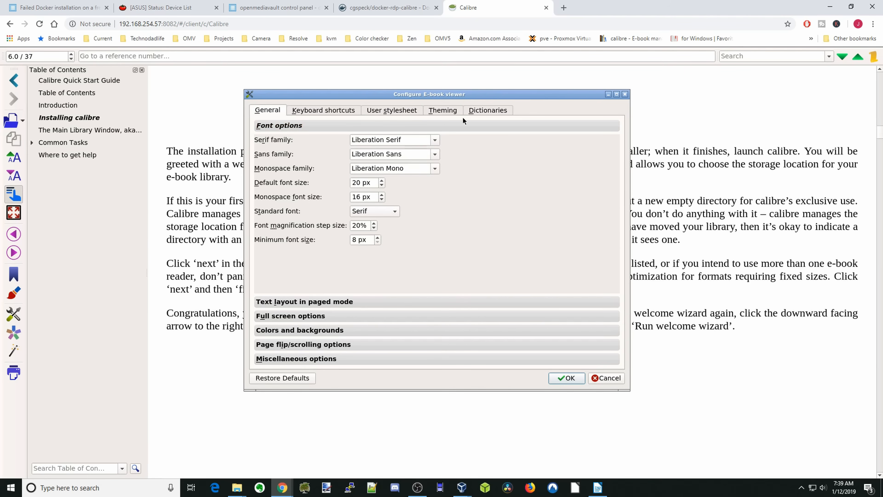
pyautogui.click(625, 94)
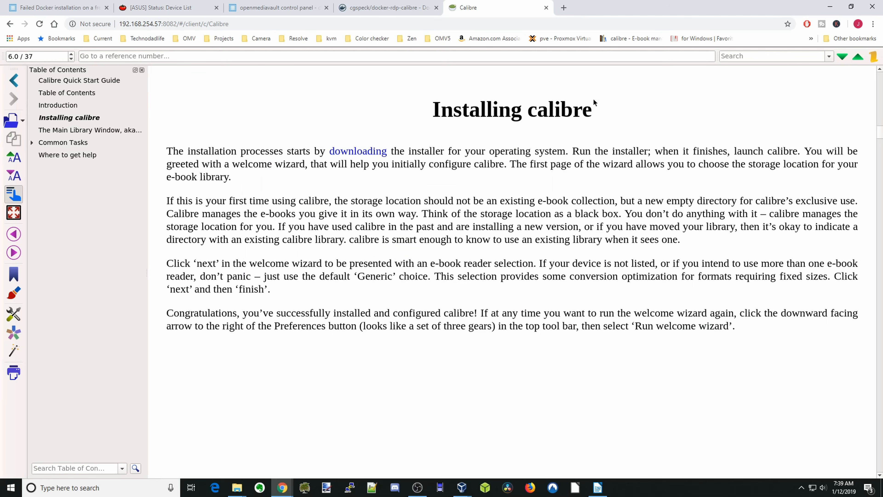
# Step: Show and hide the Quick Start Guide's metadata, and try to load a viewer theme
pyautogui.click(14, 335)
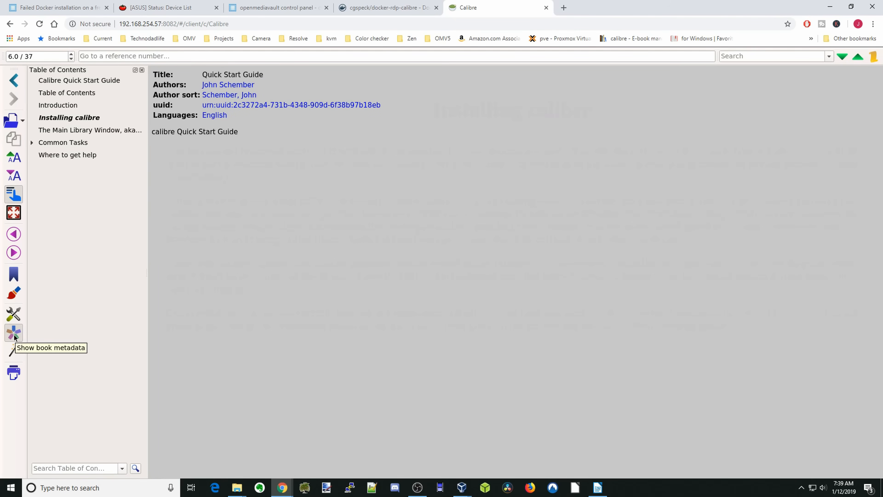
pyautogui.click(14, 335)
pyautogui.click(14, 350)
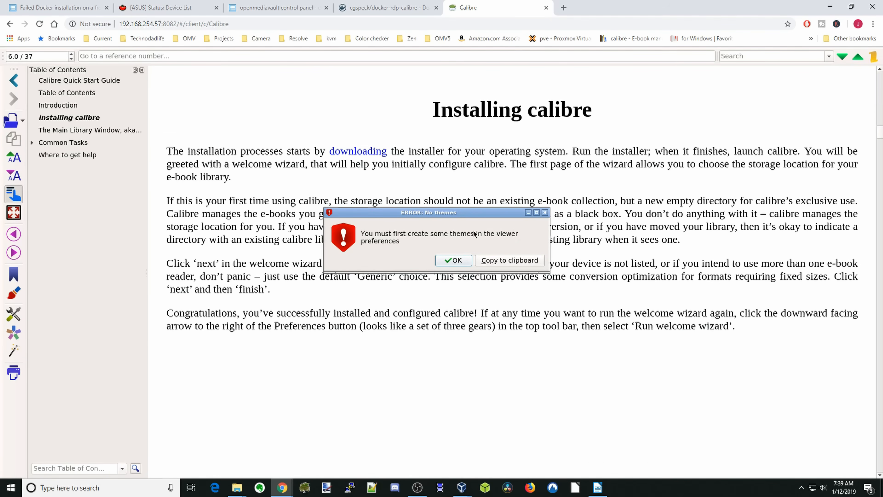
pyautogui.click(545, 213)
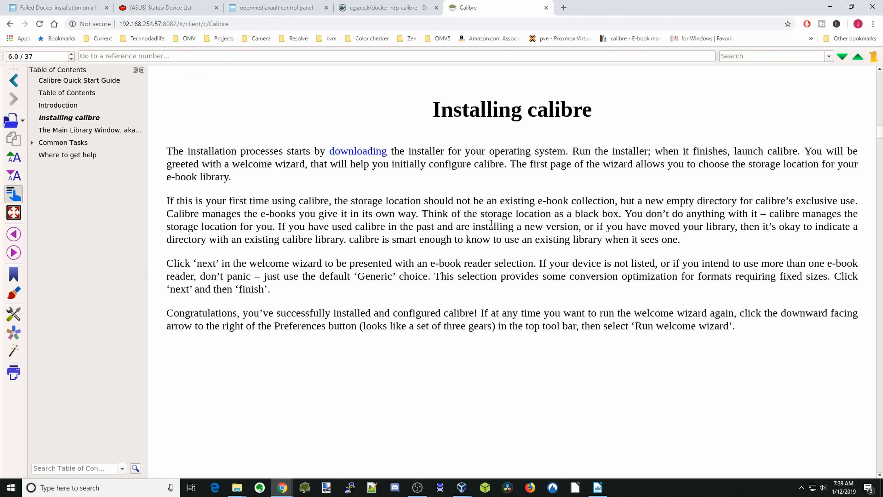
# Step: View the Print to PDF settings for the Quick Start Guide without printing, and quit the e-book viewer
pyautogui.click(13, 373)
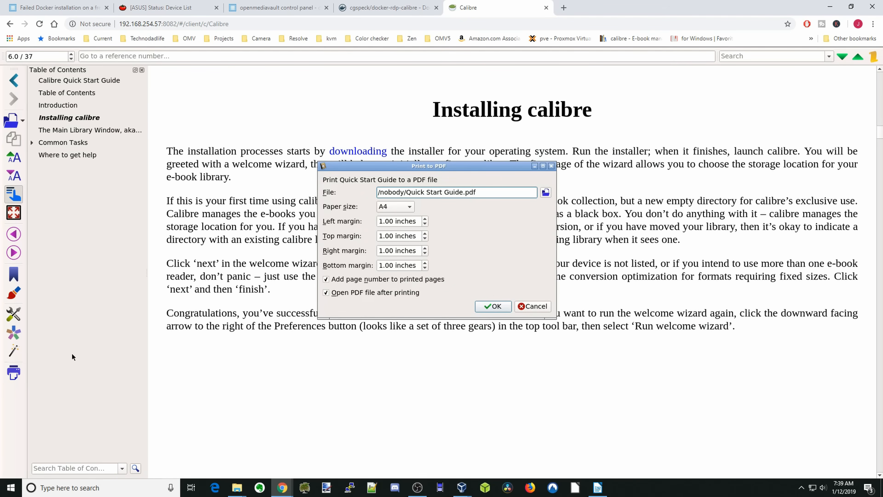
pyautogui.click(551, 167)
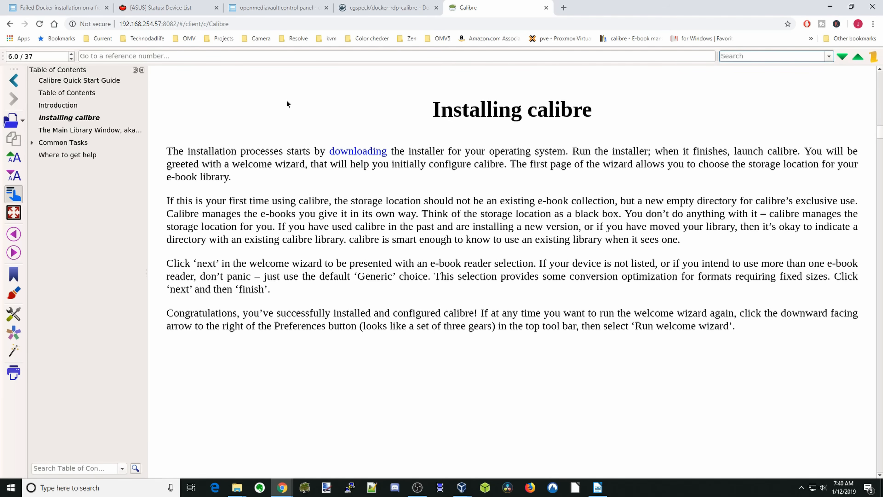
pyautogui.rightClick(274, 104)
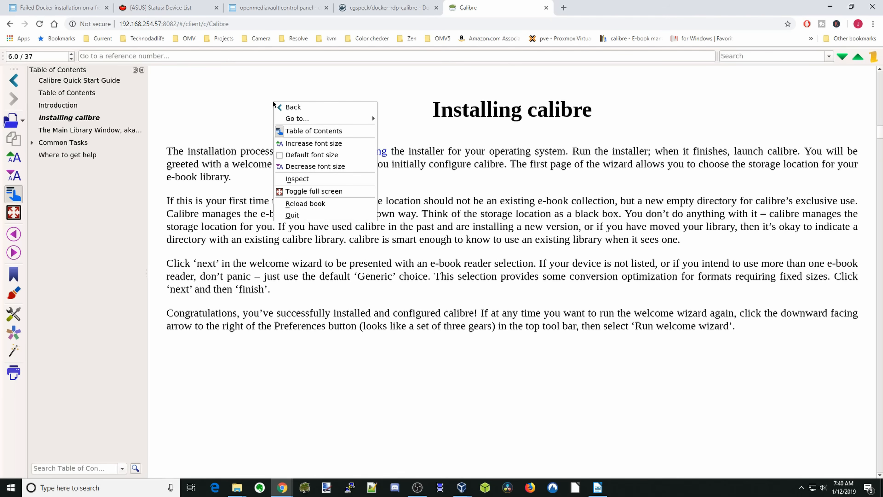
pyautogui.click(303, 216)
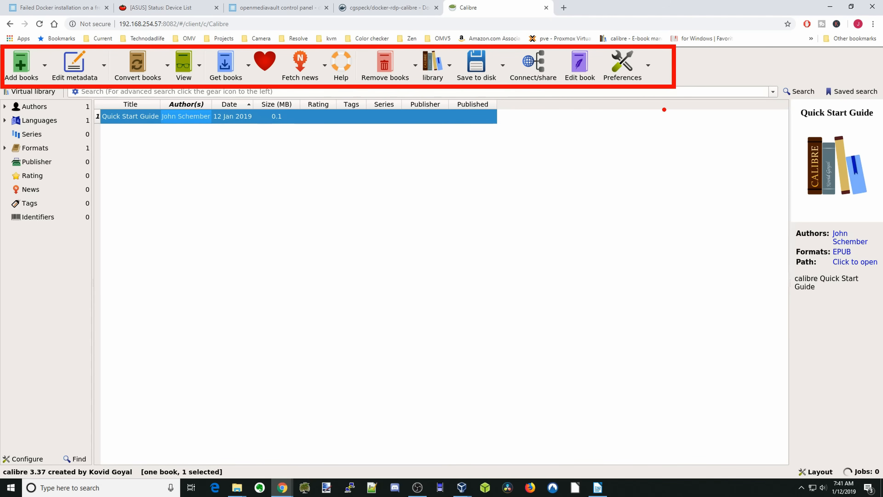
# Step: Add all the PDF books in the /existing folder as a single directory, after checking the /library folder
pyautogui.click(46, 65)
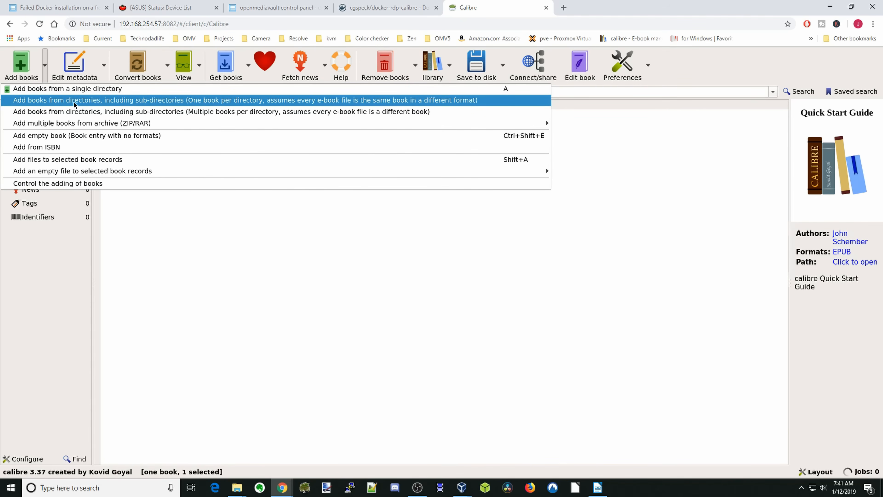
pyautogui.moveTo(77, 129)
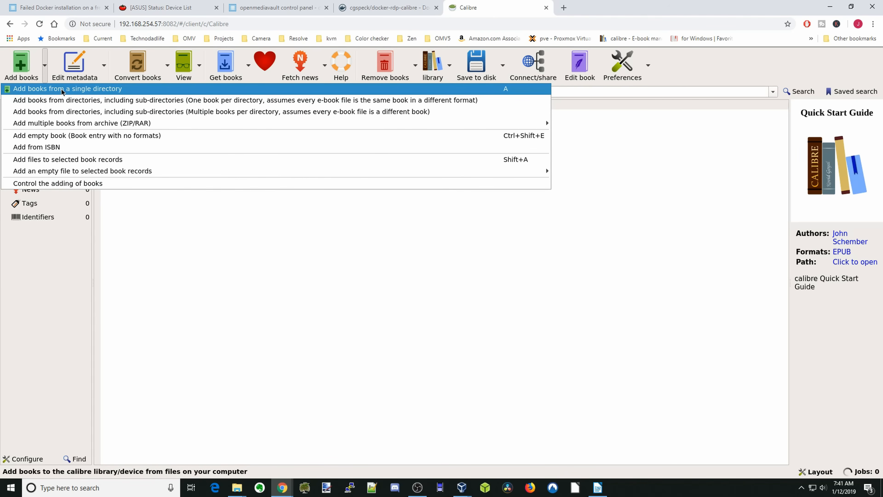
pyautogui.click(61, 91)
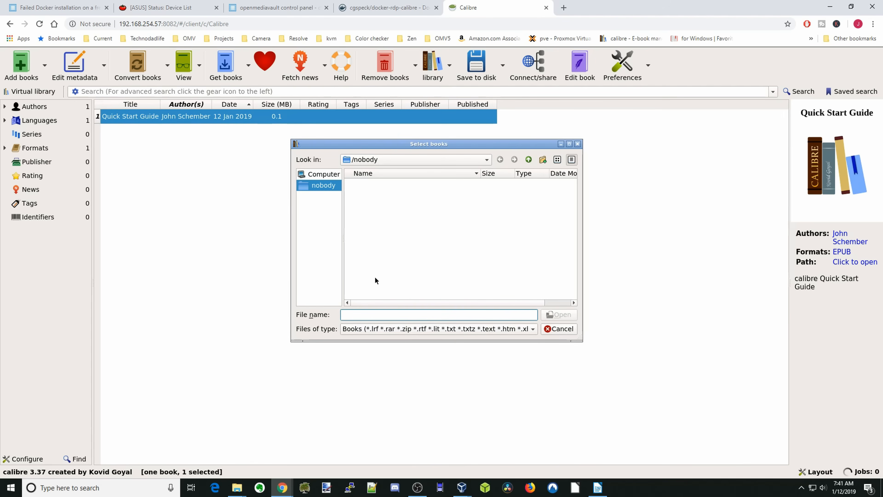
pyautogui.click(323, 174)
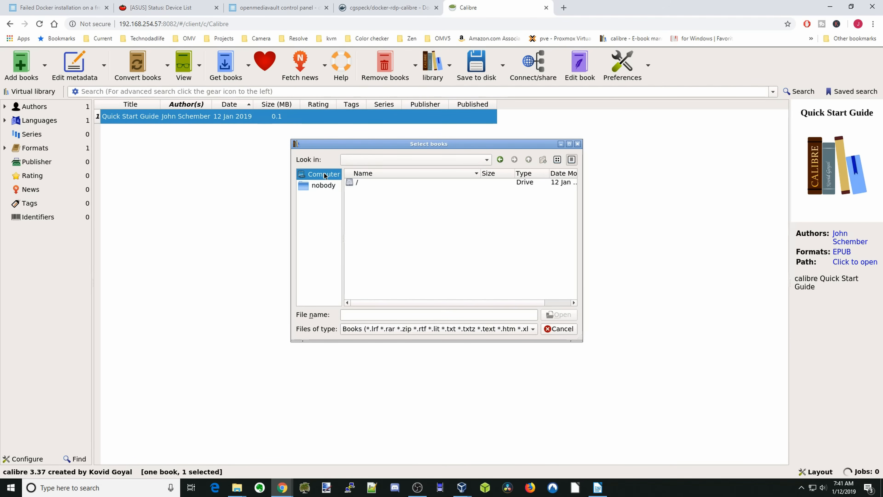
pyautogui.doubleClick(355, 182)
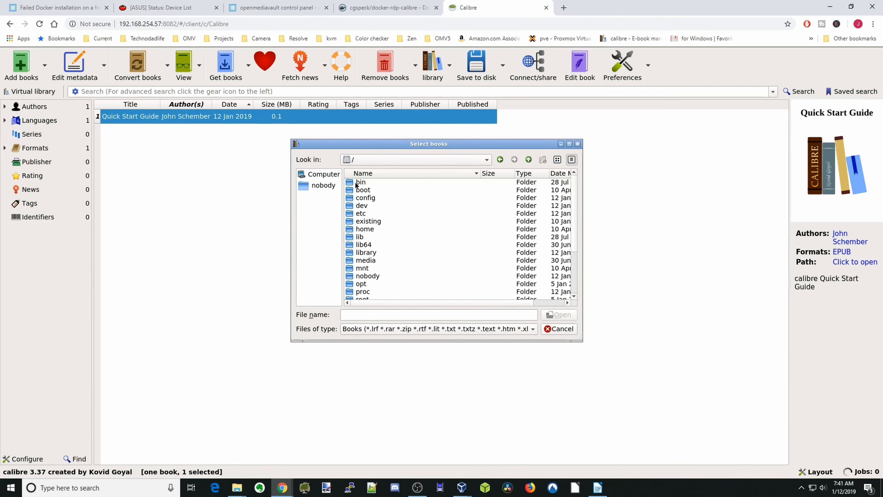
pyautogui.doubleClick(363, 253)
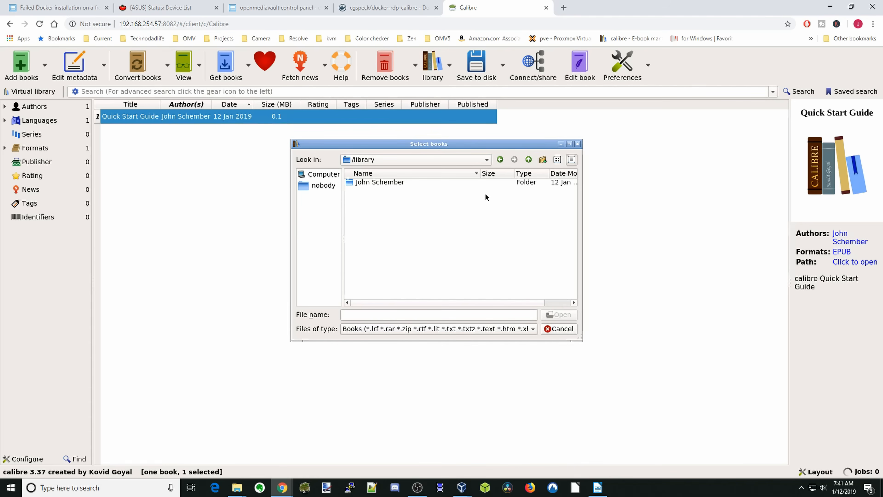
pyautogui.click(500, 160)
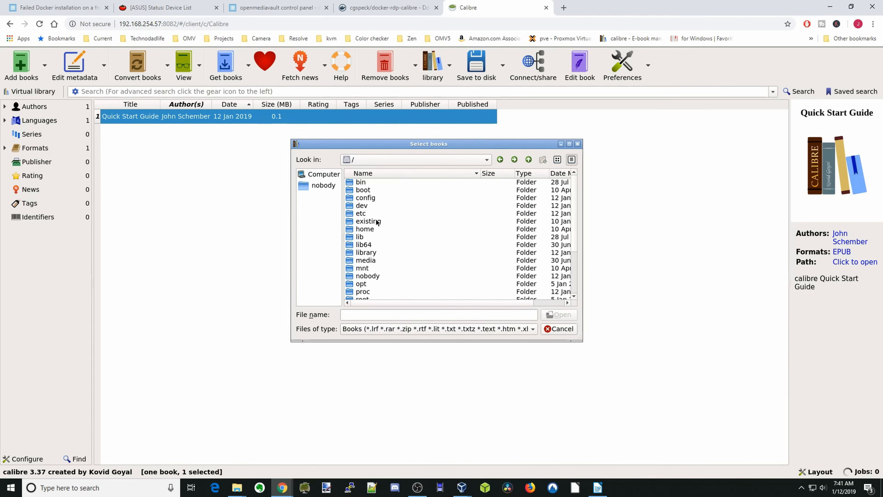
pyautogui.doubleClick(369, 221)
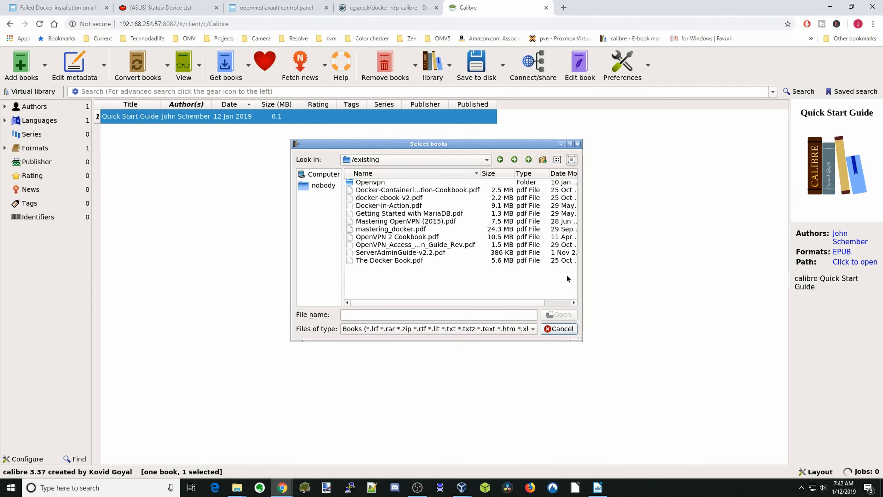
pyautogui.moveTo(566, 274); pyautogui.dragTo(371, 192)
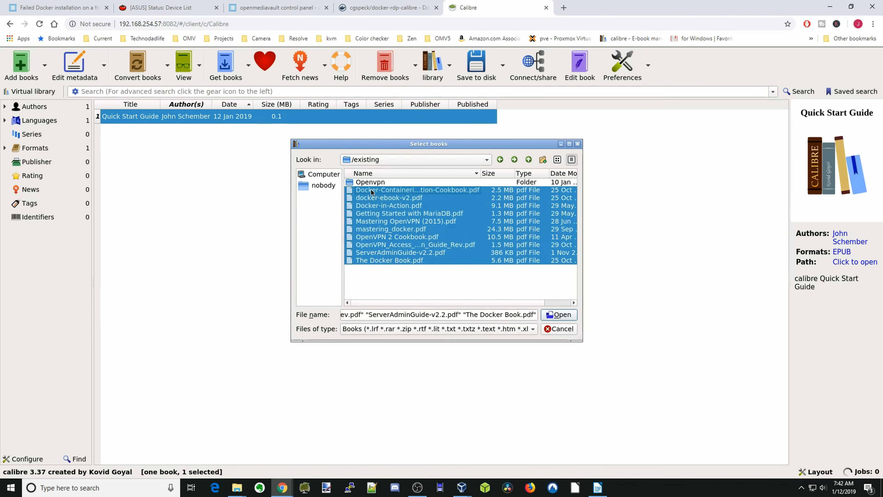
pyautogui.click(559, 314)
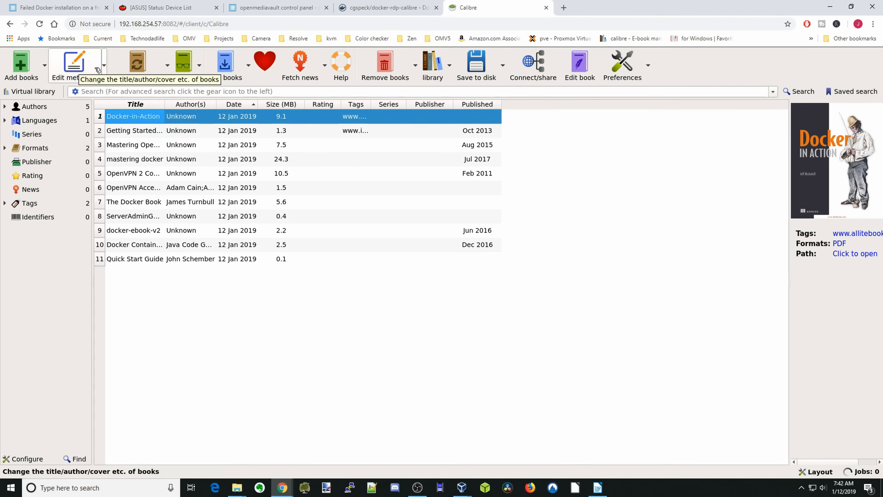
# Step: Download both metadata and cover for the Docker-in-Action book and apply them to the library
pyautogui.click(104, 66)
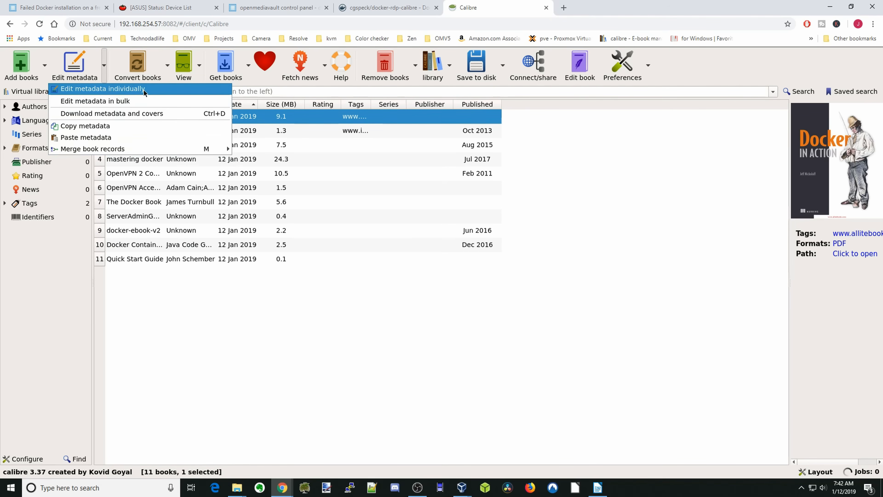
pyautogui.click(152, 116)
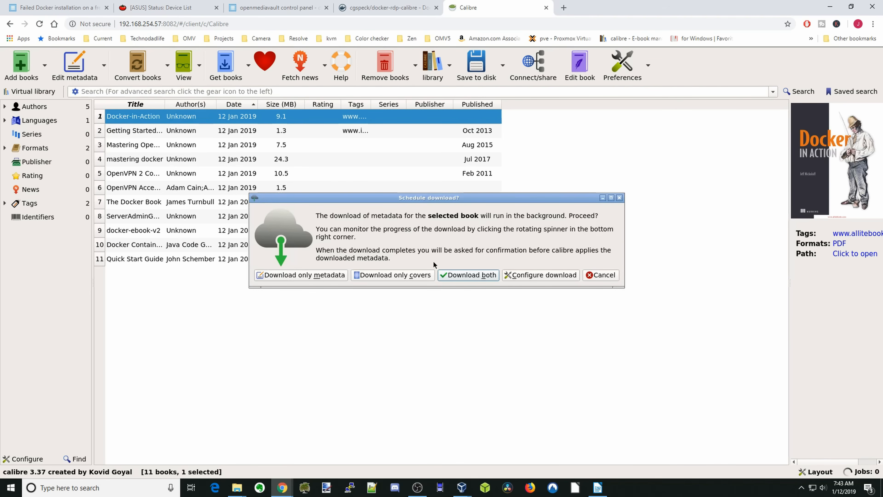
pyautogui.click(470, 275)
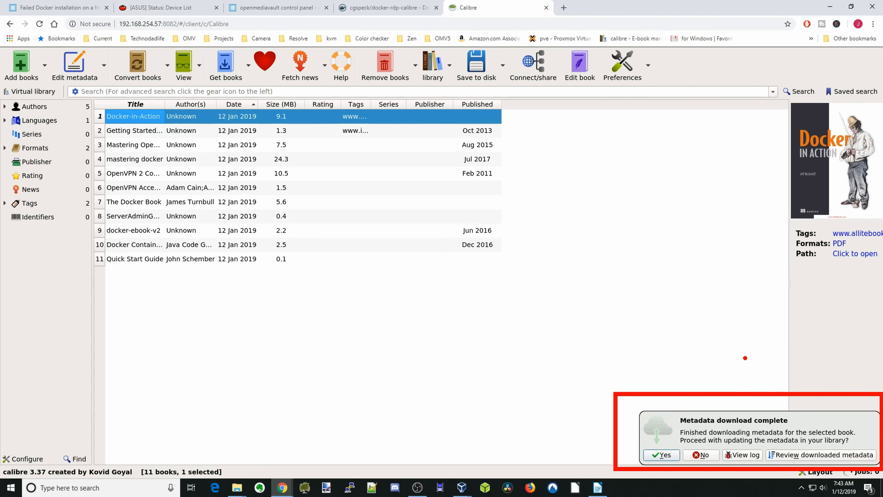
pyautogui.click(663, 458)
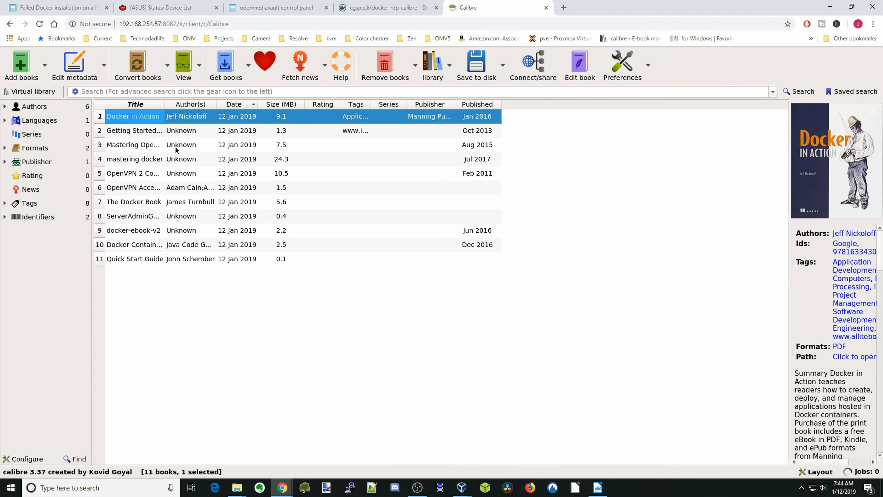
# Step: Examine the covers and details of the other books in the library, from Getting Started with MariaDB to the Quick Start Guide
pyautogui.click(169, 136)
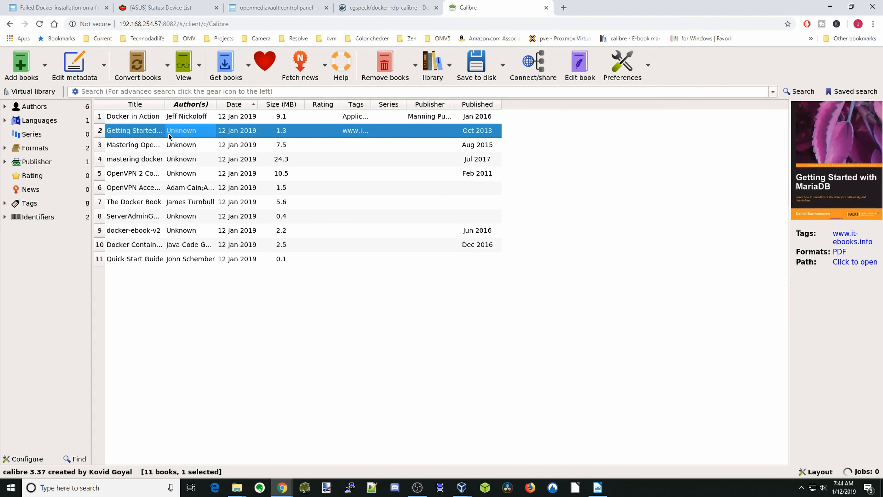
pyautogui.click(169, 147)
pyautogui.click(172, 161)
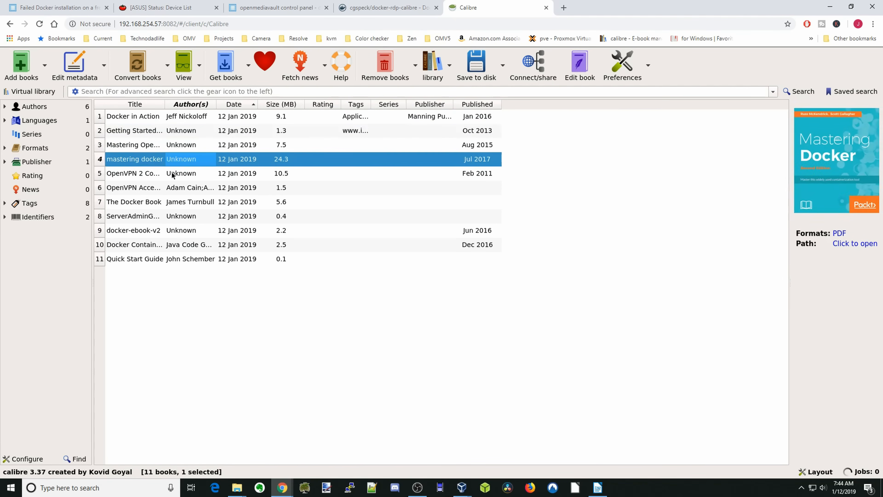
pyautogui.click(172, 176)
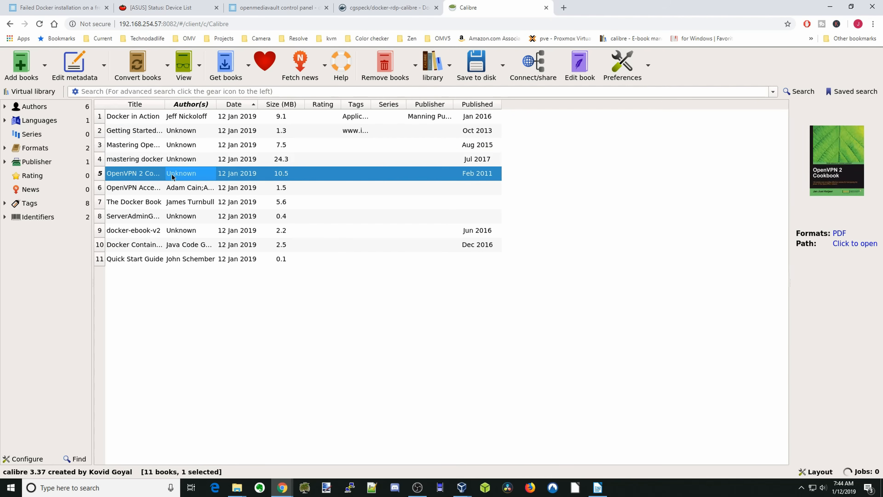
pyautogui.click(175, 192)
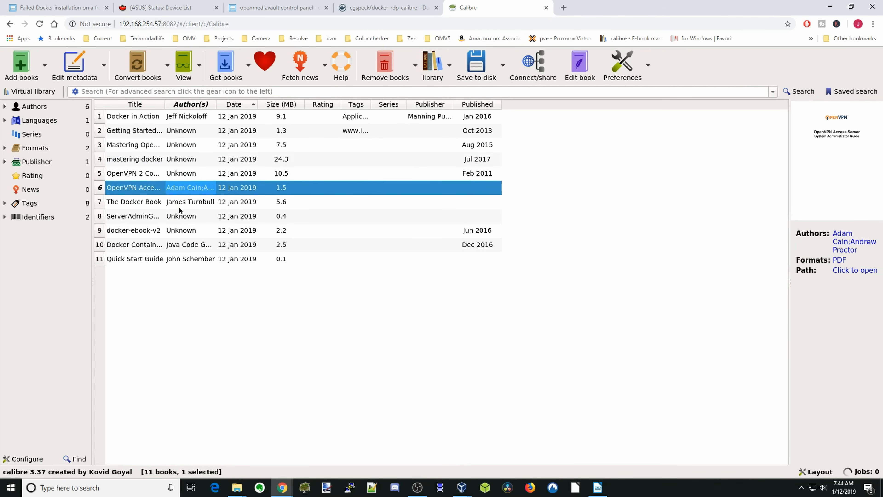
pyautogui.click(179, 206)
pyautogui.click(184, 222)
pyautogui.click(187, 230)
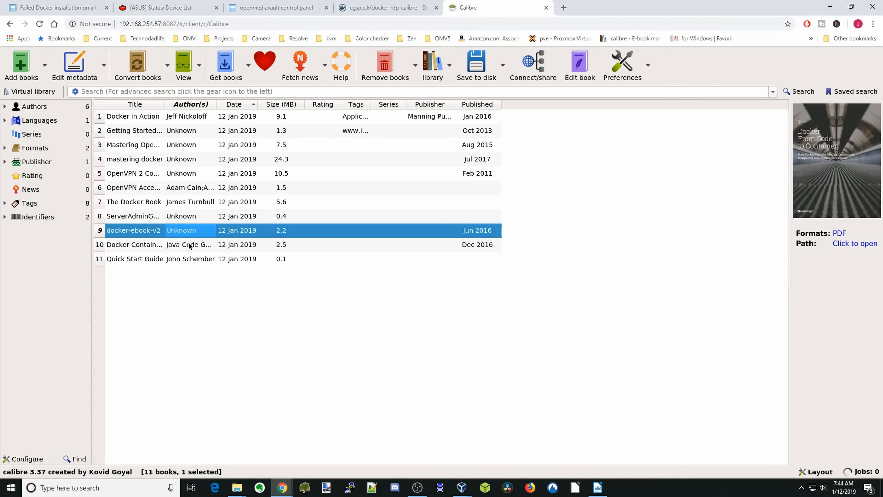
pyautogui.click(191, 247)
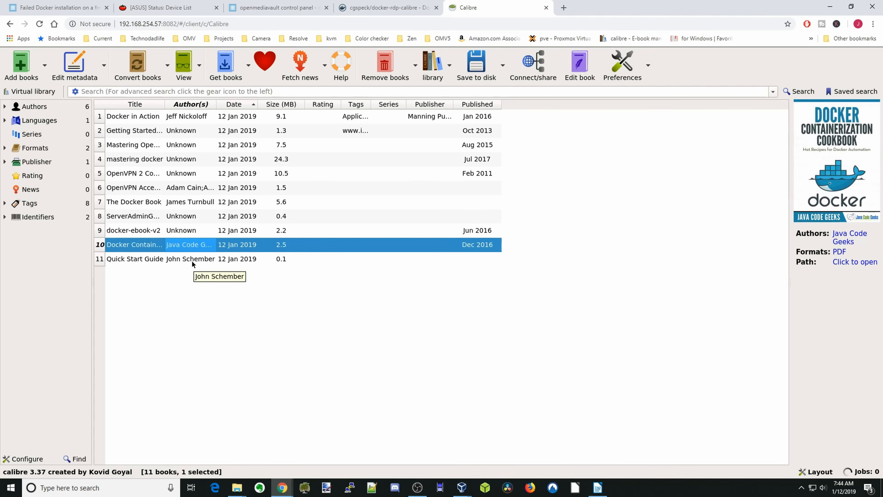
pyautogui.click(192, 260)
pyautogui.click(184, 201)
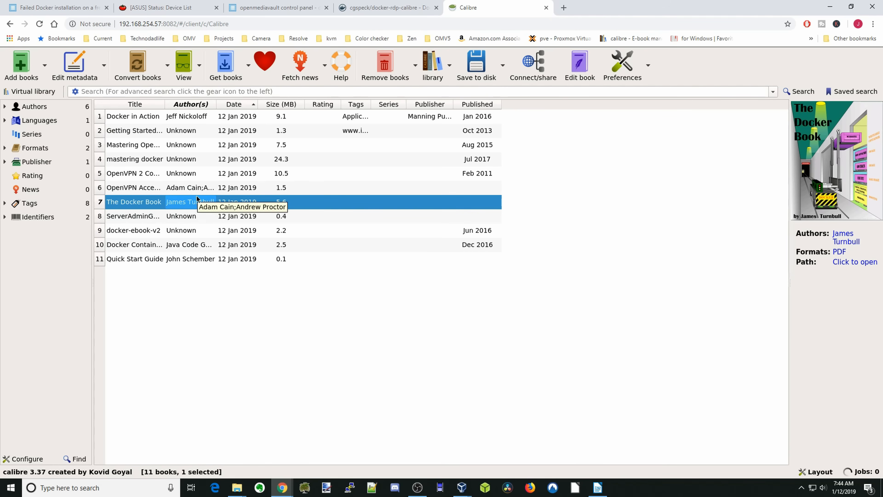
pyautogui.click(187, 218)
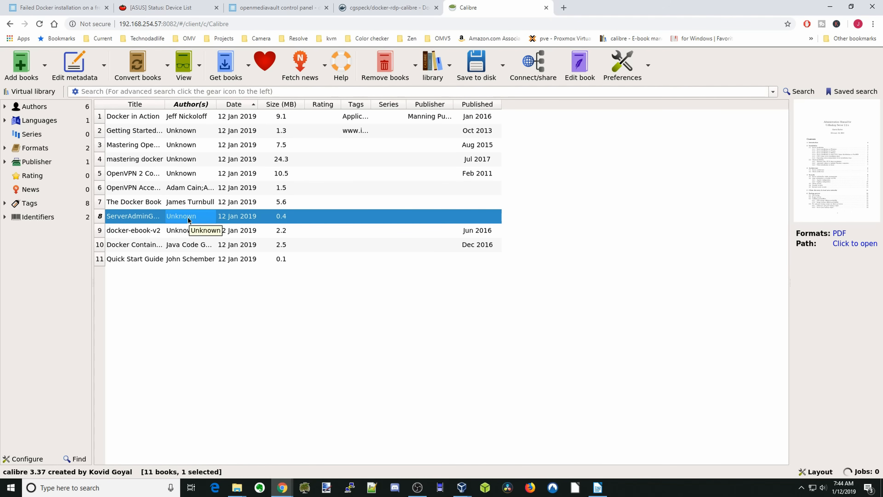
# Step: Bulk convert the selected ServerAdminG... book to EPUB format
pyautogui.click(167, 66)
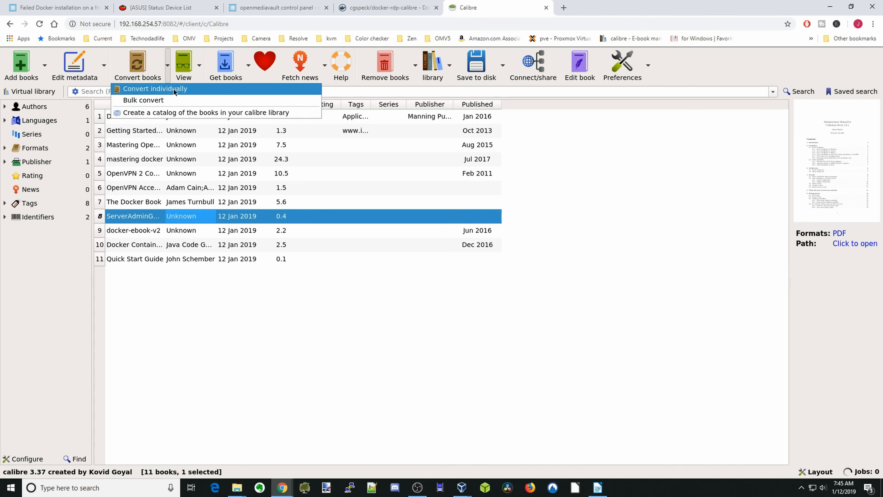
pyautogui.click(165, 101)
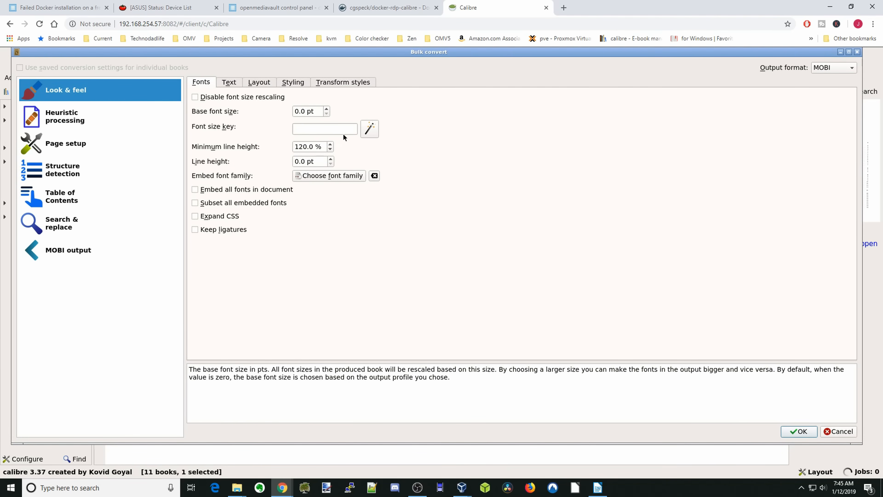
pyautogui.click(852, 68)
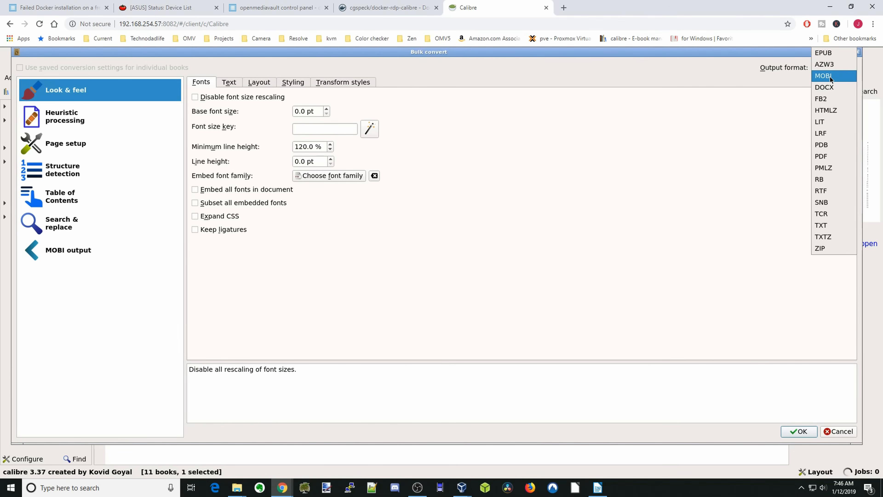
pyautogui.click(829, 55)
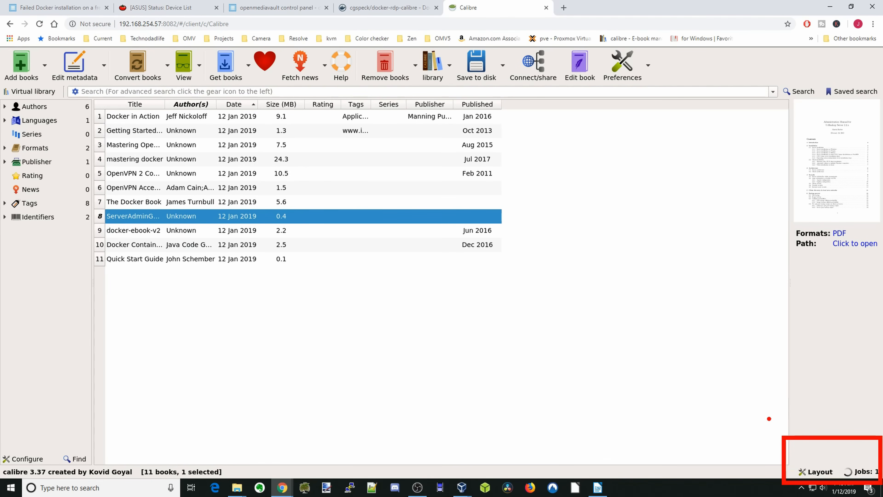
pyautogui.moveTo(816, 368)
pyautogui.mouseDown()
pyautogui.moveTo(825, 433)
pyautogui.moveTo(835, 414)
pyautogui.mouseUp()
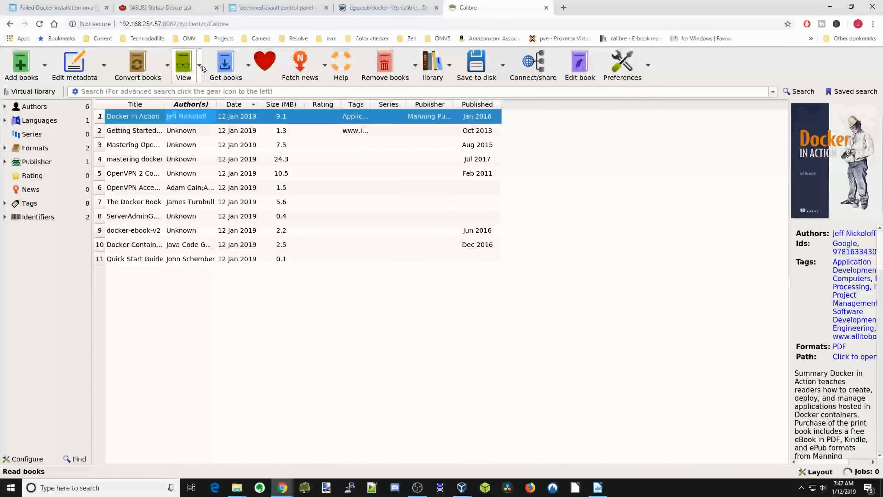
pyautogui.click(200, 66)
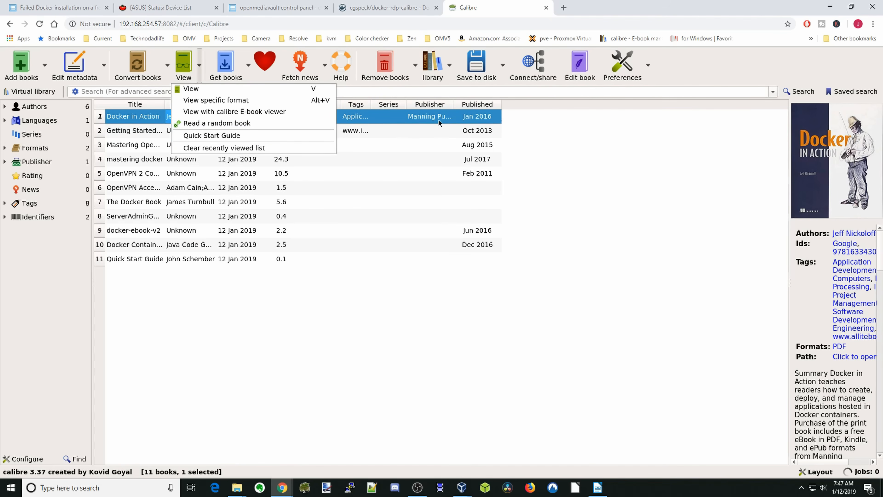
pyautogui.click(249, 67)
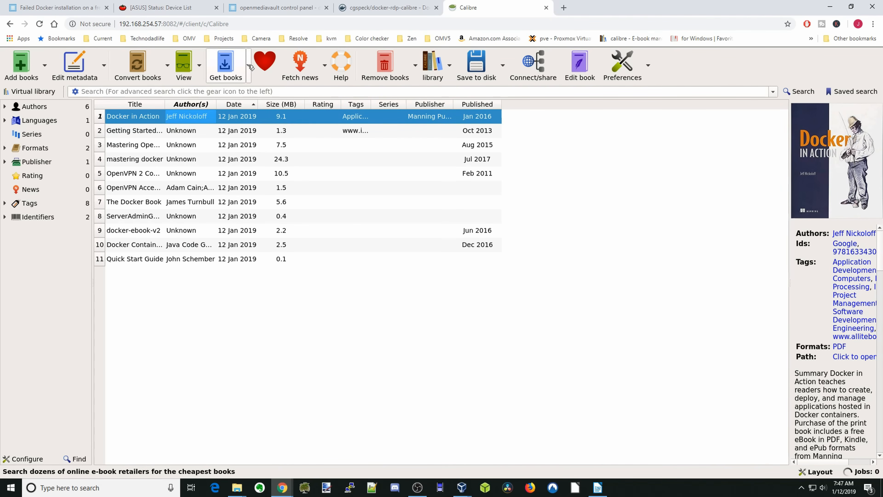
# Step: Open the online e-book search and limit the stores to Project Gutenberg and ManyBooks
pyautogui.click(249, 67)
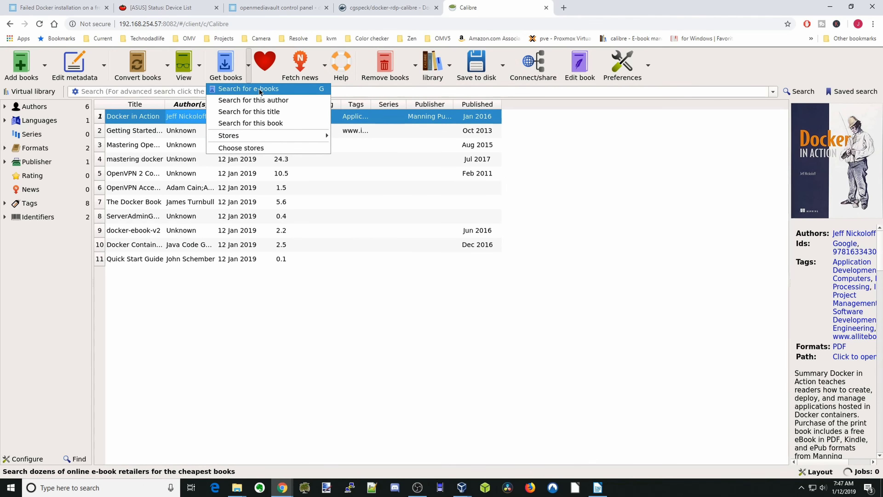
pyautogui.click(260, 91)
pyautogui.click(521, 318)
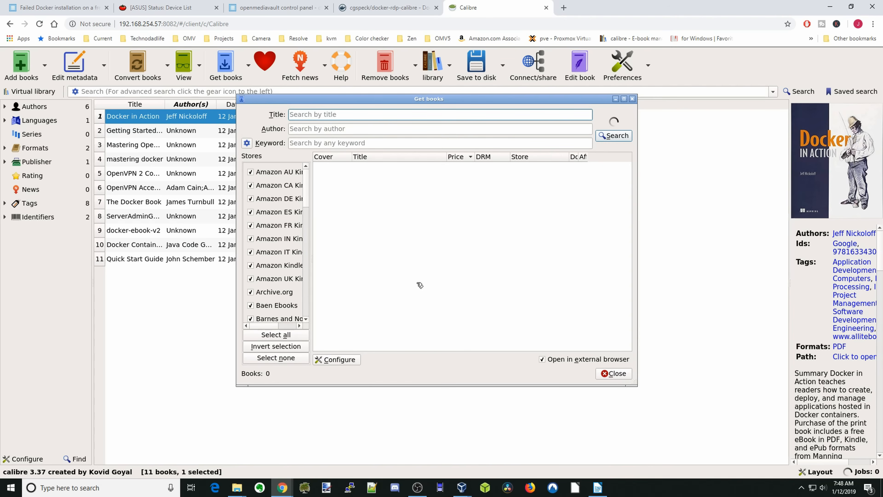
pyautogui.click(283, 358)
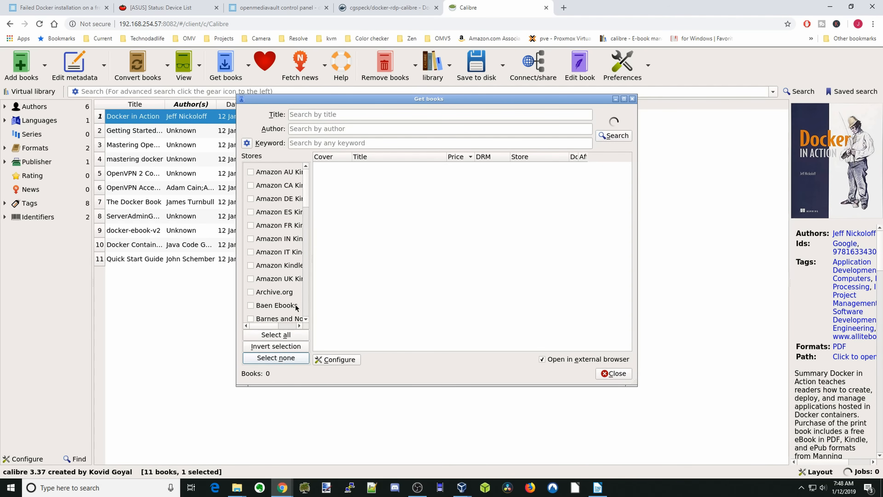
pyautogui.click(306, 199)
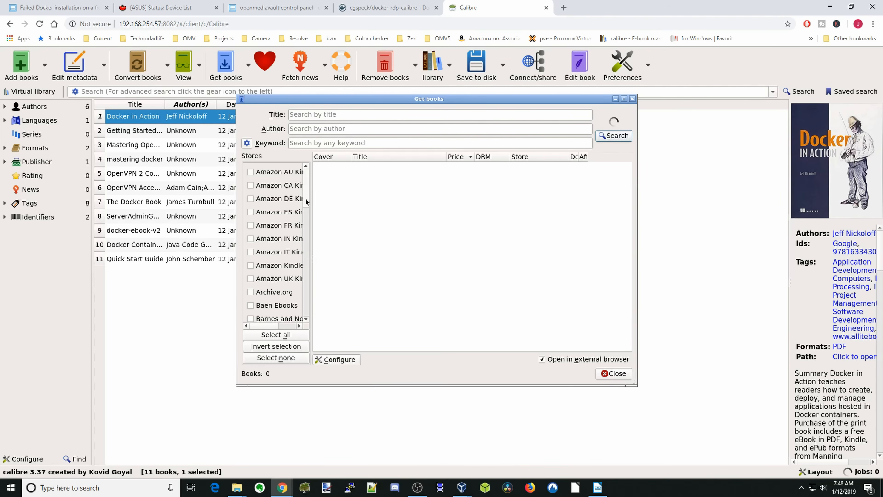
pyautogui.moveTo(305, 197); pyautogui.dragTo(301, 288)
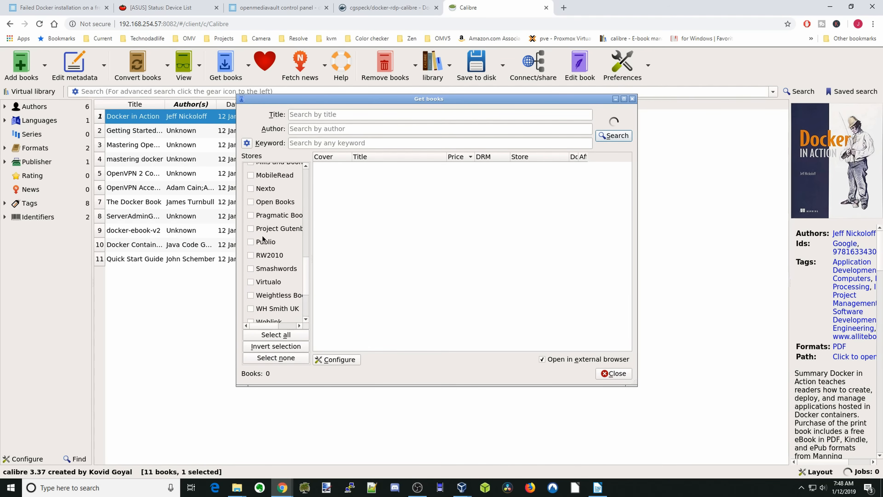
pyautogui.click(252, 228)
pyautogui.moveTo(308, 275); pyautogui.dragTo(306, 263)
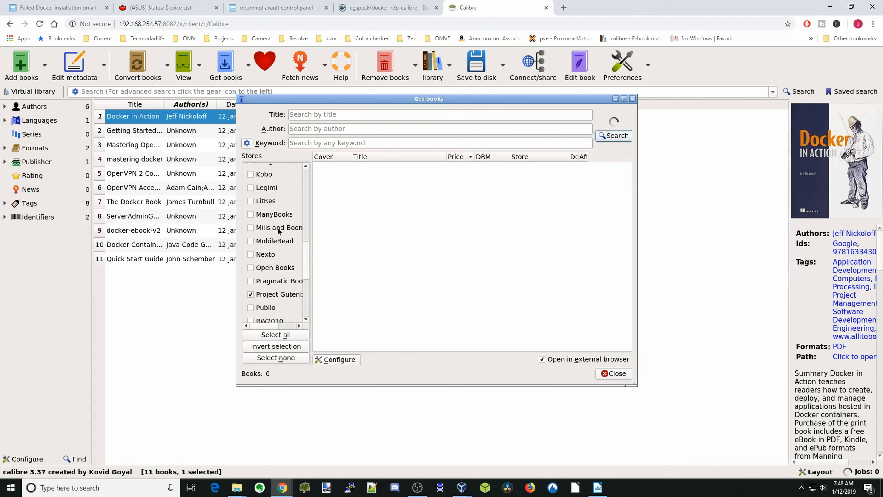
pyautogui.click(256, 215)
# Step: Search the selected stores for the title "franklin" and look through the results
pyautogui.click(315, 115)
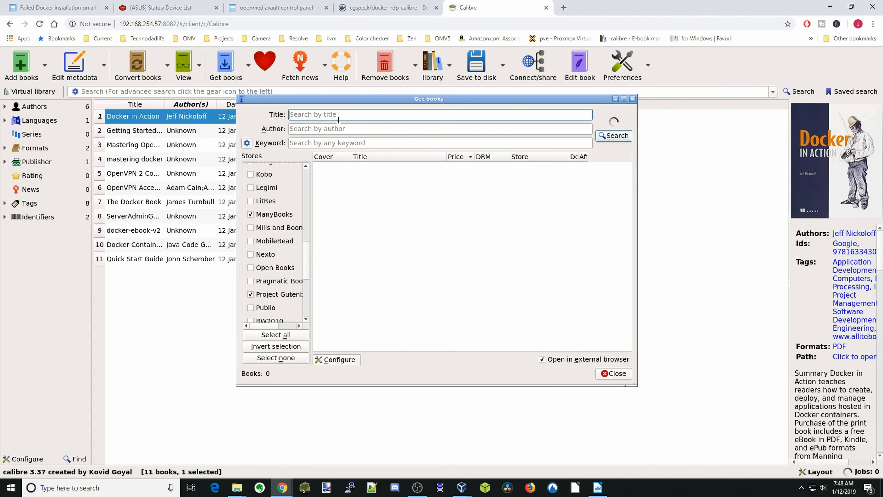
pyautogui.write('franklin')
pyautogui.click(613, 137)
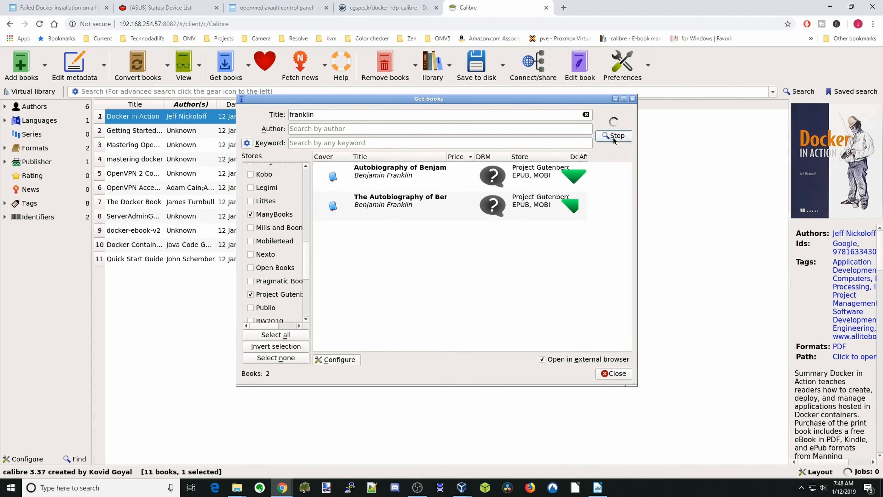
pyautogui.scroll(-1, 577, 220)
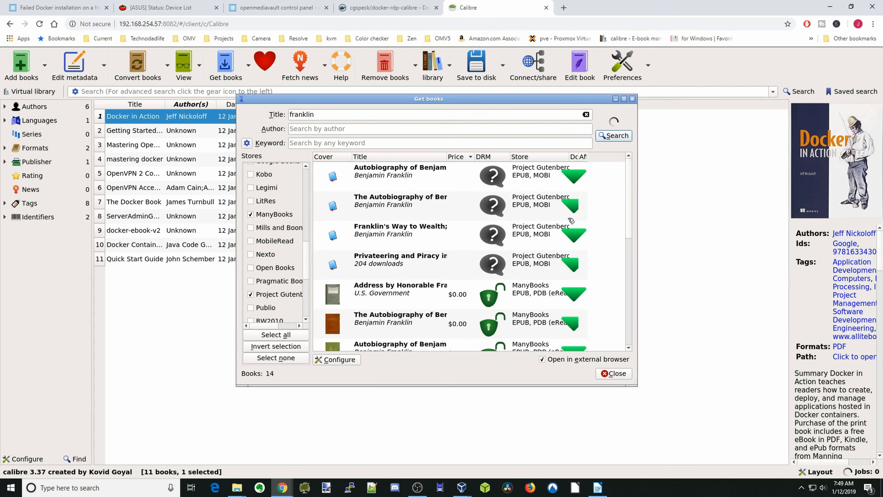
pyautogui.scroll(-2, 569, 221)
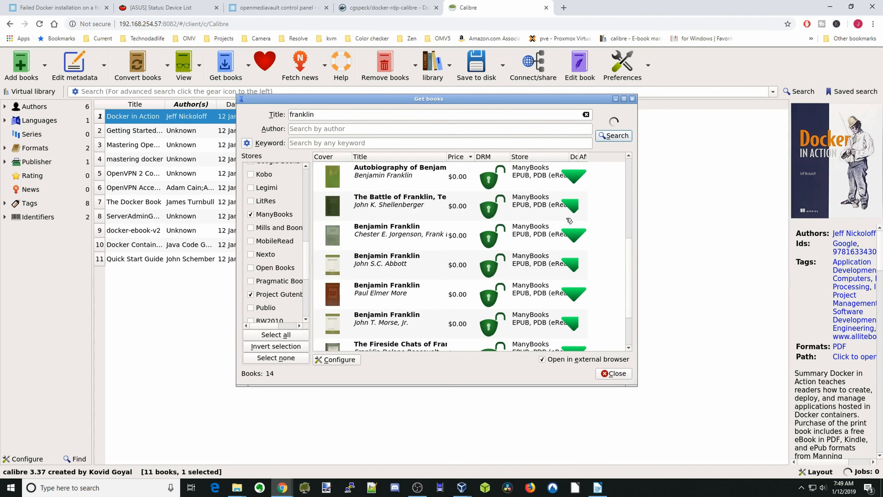
pyautogui.scroll(2, 568, 220)
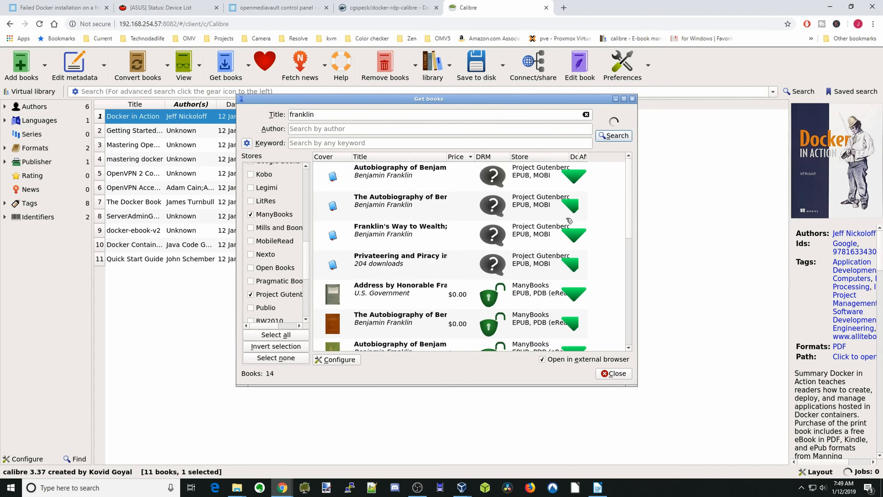
# Step: Download Autobiography of Benjamin Franklin from Project Gutenberg to the library in EPUB format, and close the e-book search
pyautogui.click(408, 177)
pyautogui.doubleClick(409, 176)
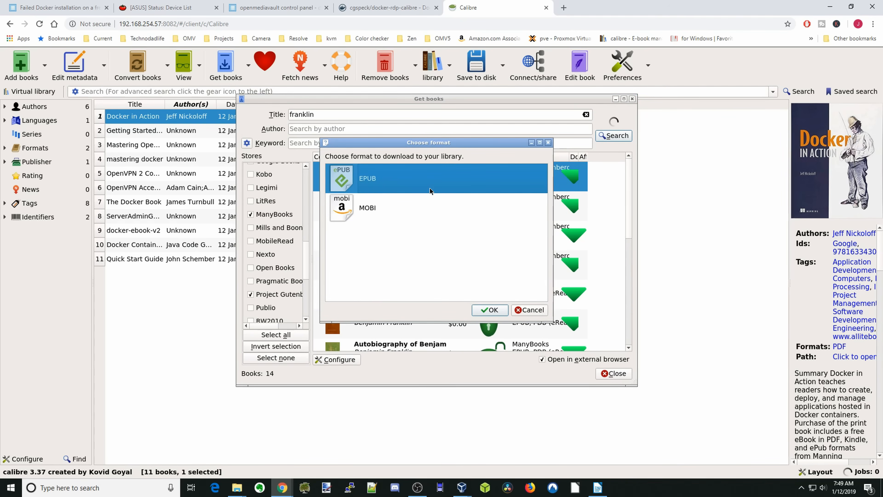
pyautogui.click(495, 312)
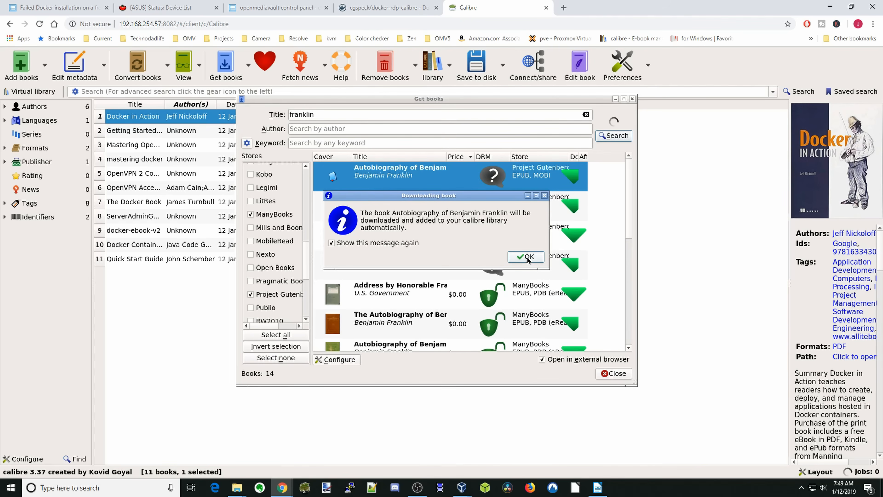
pyautogui.click(526, 258)
pyautogui.click(614, 373)
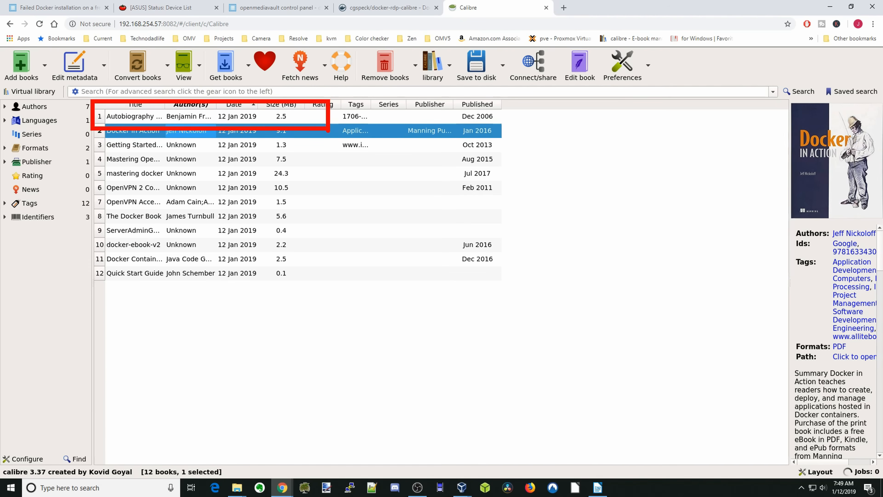
# Step: Reopen the online e-book search and search the Amazon UK Kindle store for the title "captain underpants"
pyautogui.click(237, 69)
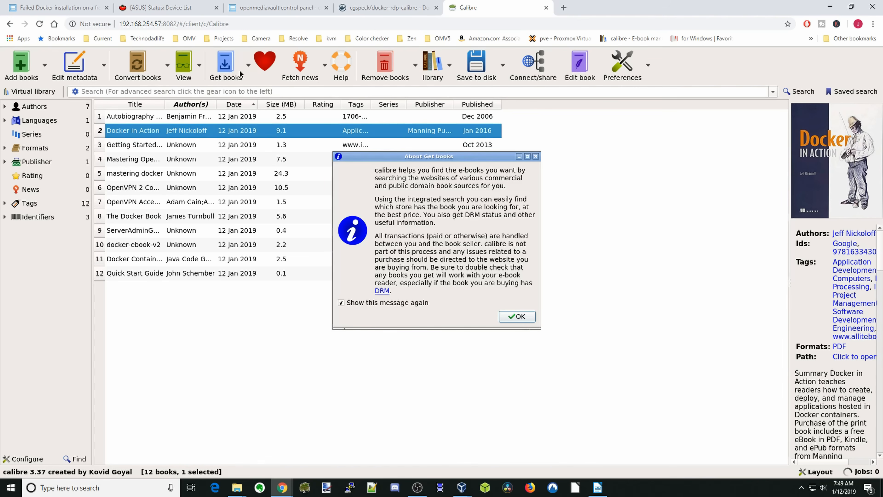
pyautogui.click(527, 319)
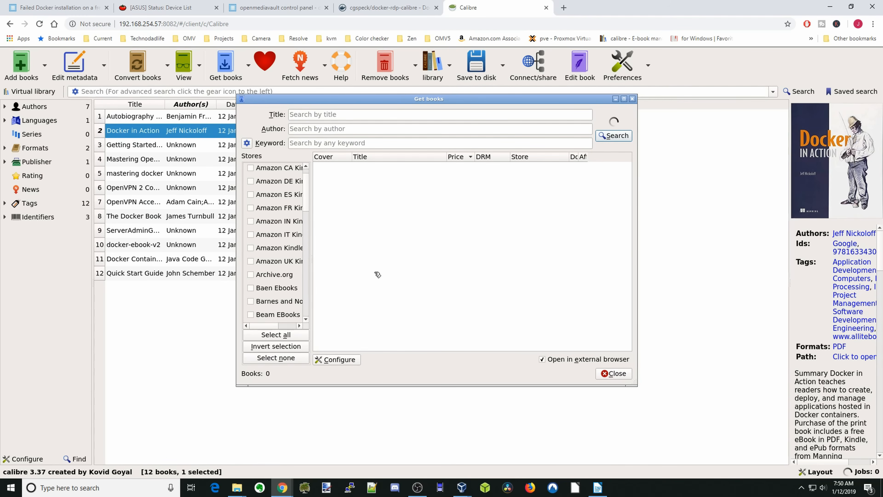
pyautogui.click(250, 261)
pyautogui.click(334, 115)
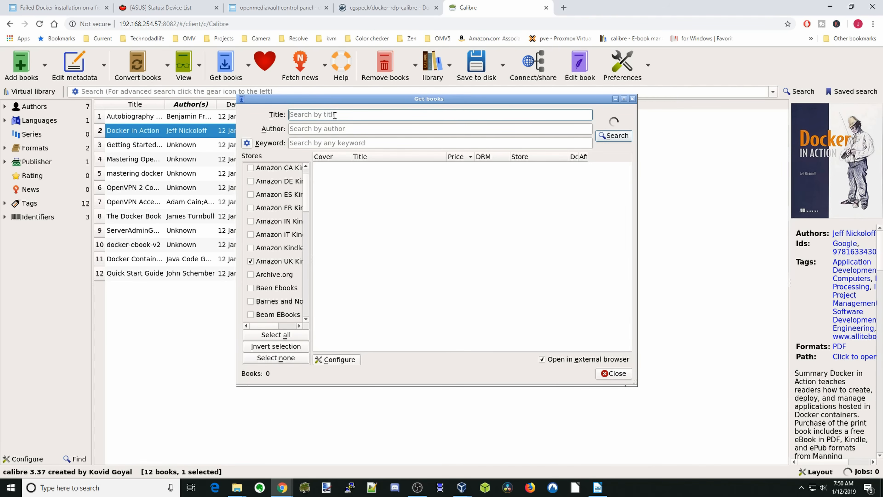
pyautogui.write('capt')
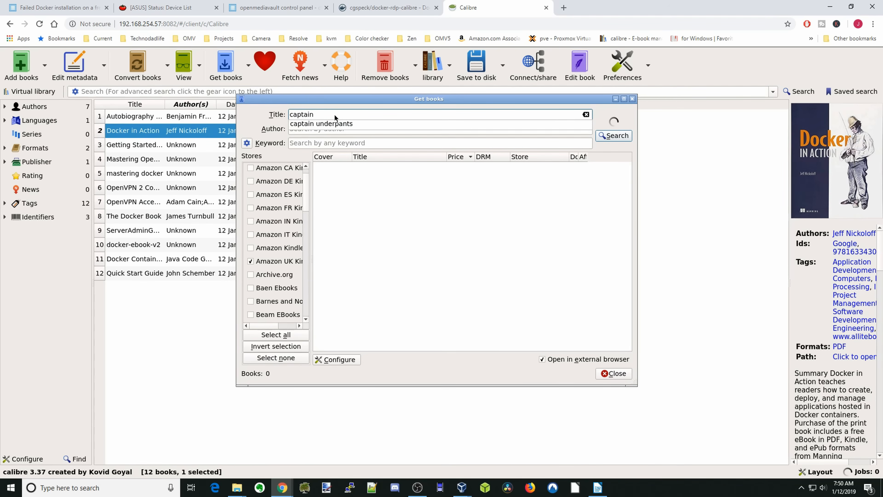
pyautogui.write('ain')
pyautogui.click(341, 122)
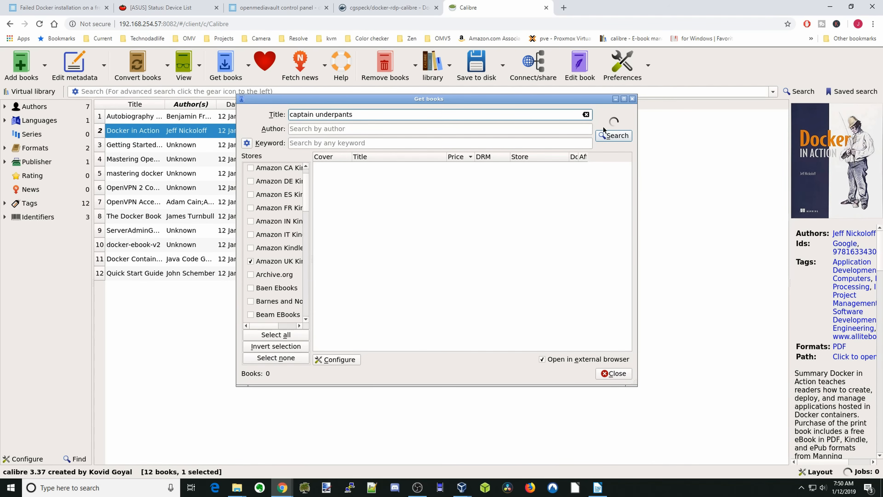
pyautogui.click(613, 135)
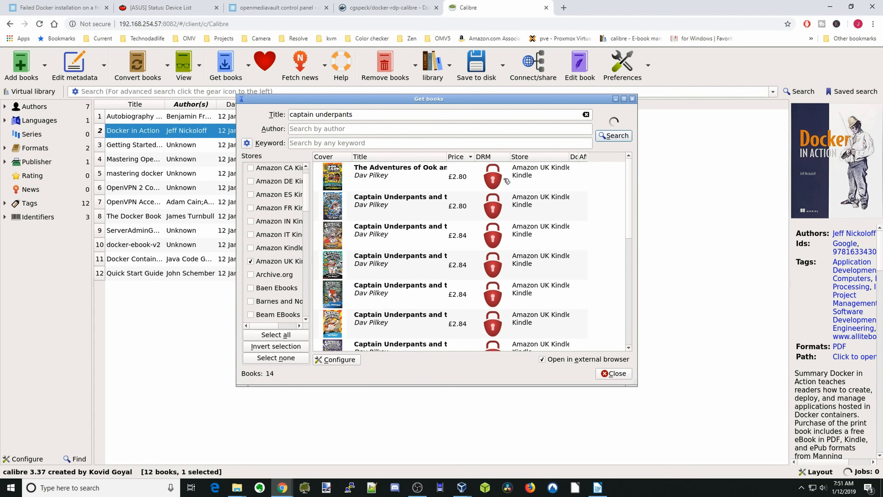
# Step: Try to open the store page of The Adventures of Ook and Gluk from the search results, and close the e-book search
pyautogui.moveTo(506, 181)
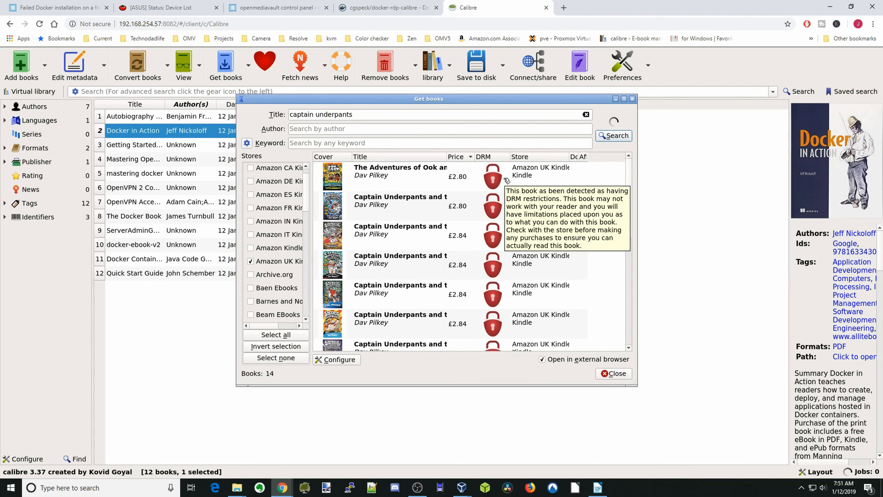
pyautogui.click(380, 170)
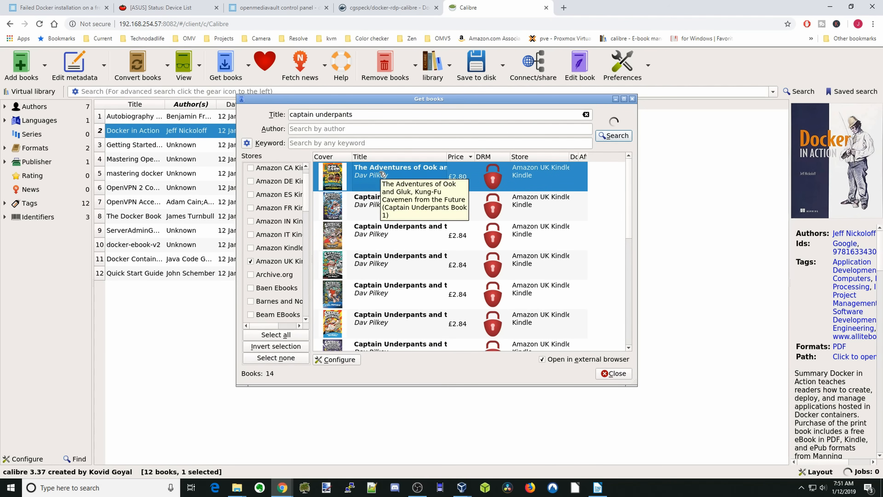
pyautogui.rightClick(379, 174)
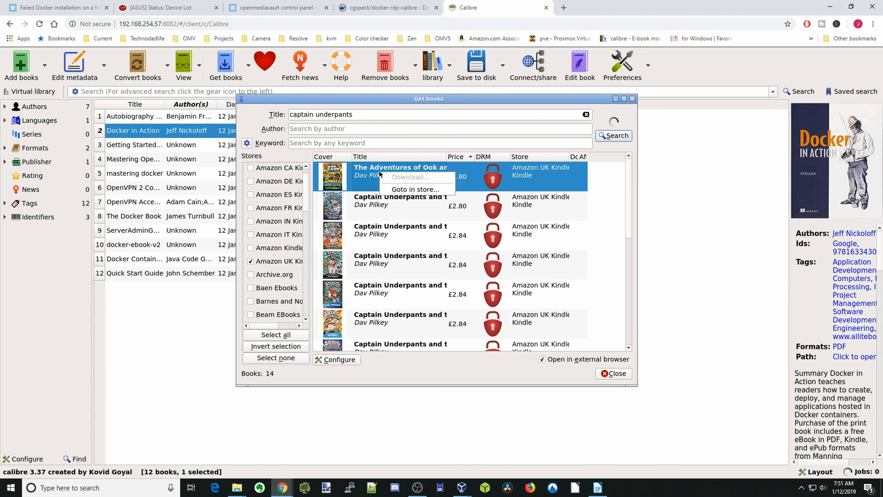
pyautogui.click(402, 189)
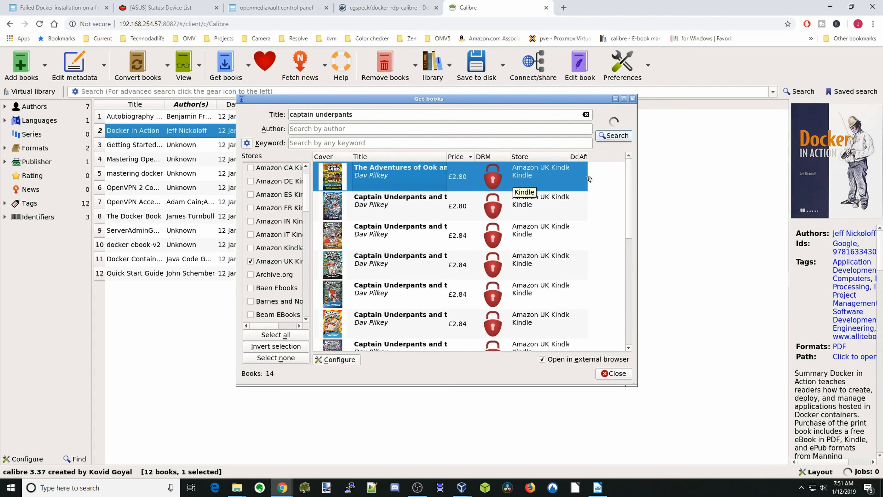
pyautogui.click(633, 102)
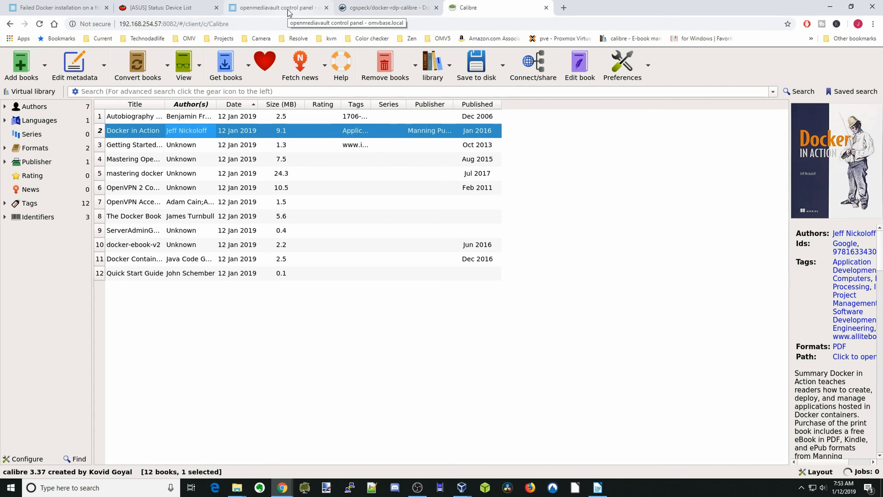
# Step: Switch to openmediavault, open the Shellinabox web client, and log in as root with the account password
pyautogui.click(288, 12)
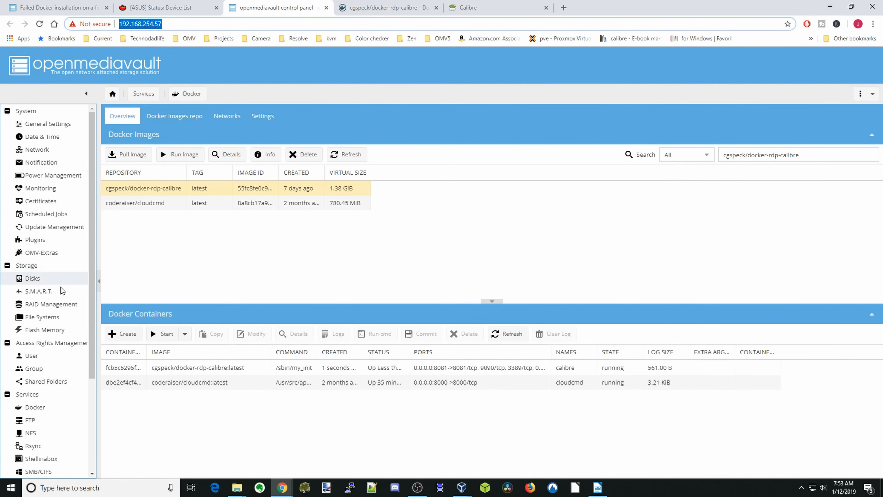
pyautogui.scroll(-4, 59, 306)
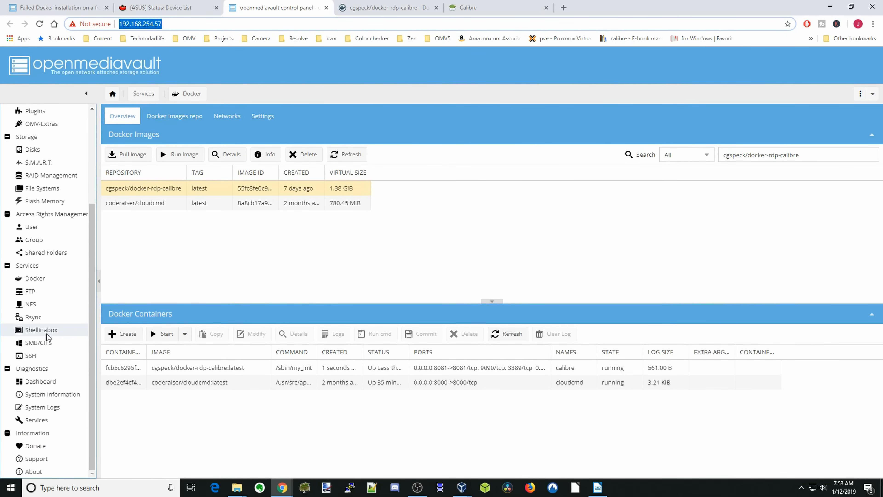
pyautogui.click(47, 333)
pyautogui.click(209, 135)
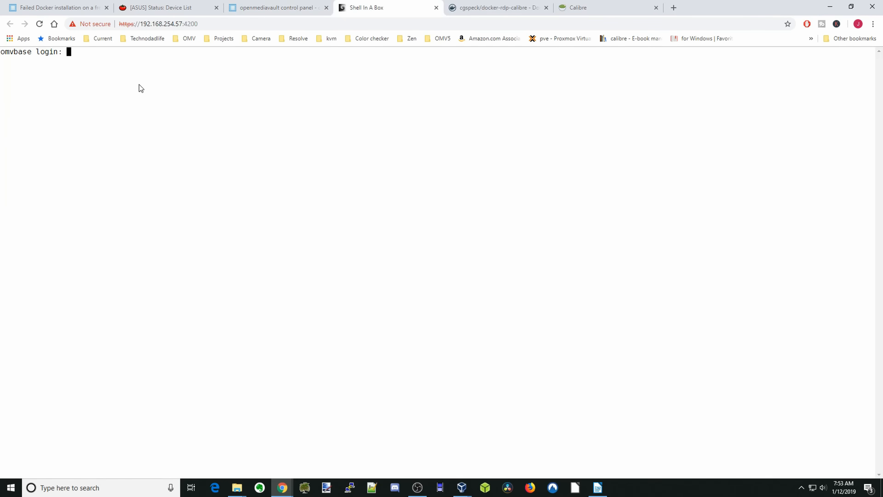
pyautogui.write('root')
pyautogui.press('Return')
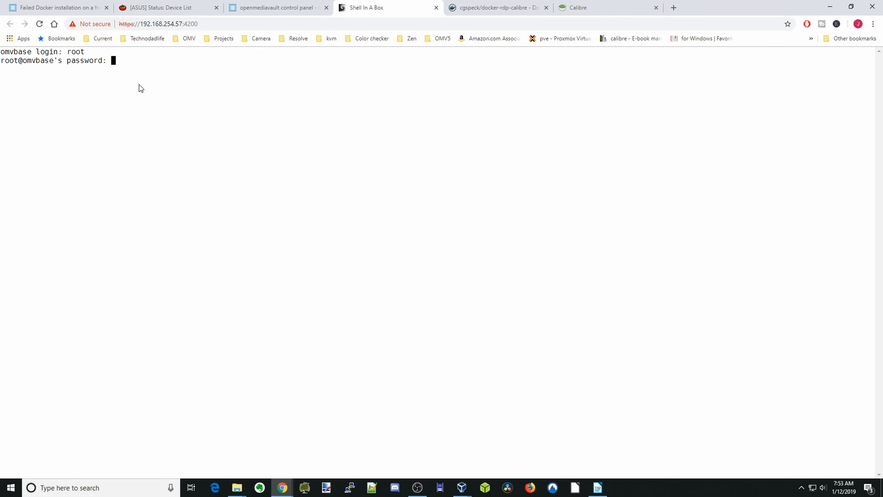
pyautogui.press('Return')
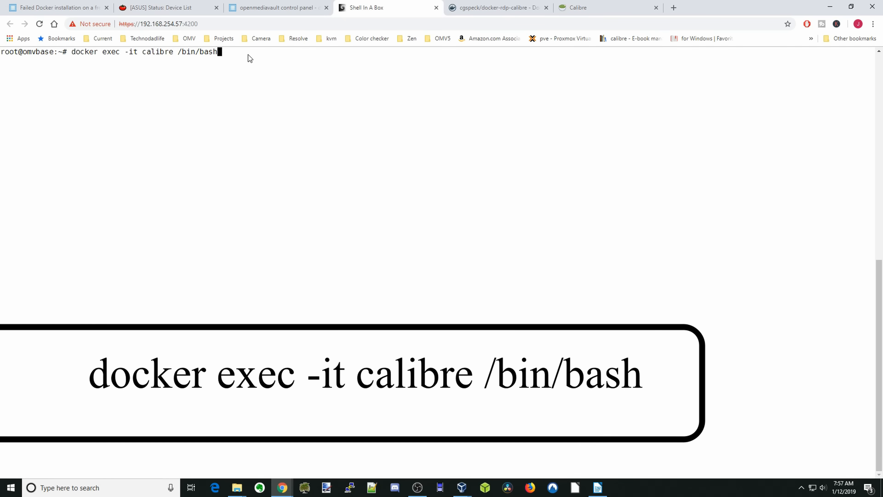
# Step: Enter the container's shell with docker exec -it calibre /bin/bash and refresh its package lists with apt-get update
pyautogui.press('Return')
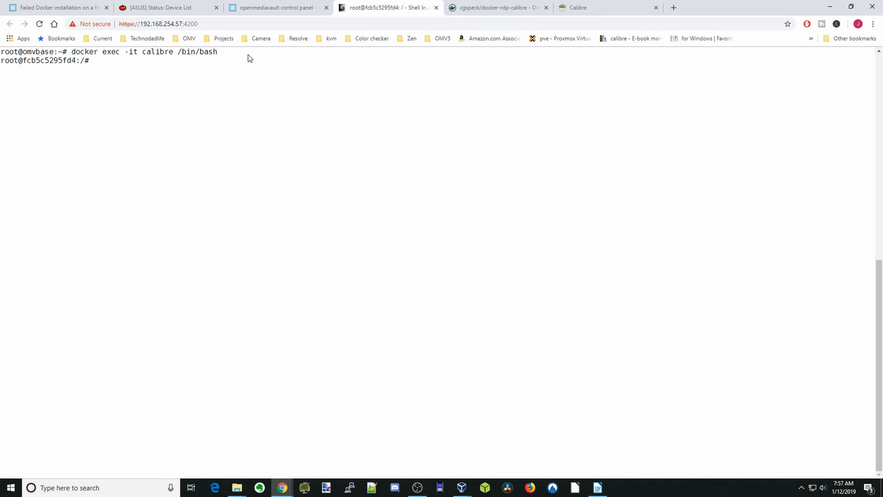
pyautogui.write('apt-ge')
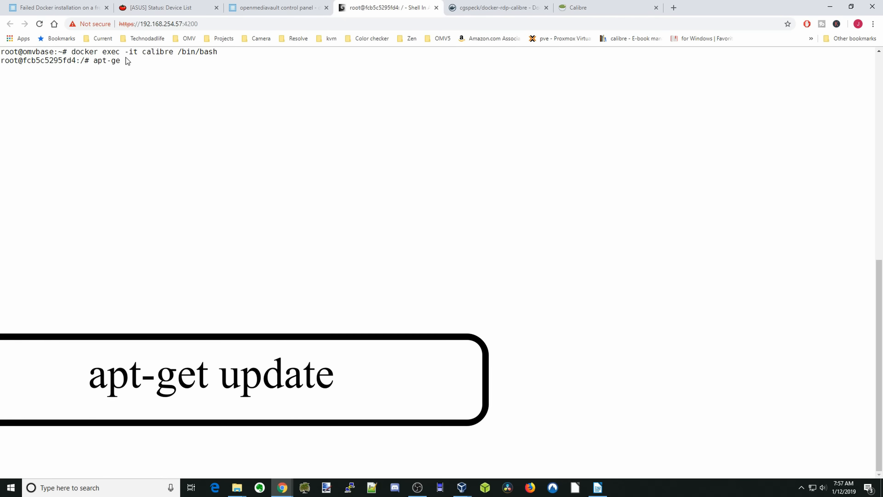
pyautogui.write('t update')
pyautogui.press('Return')
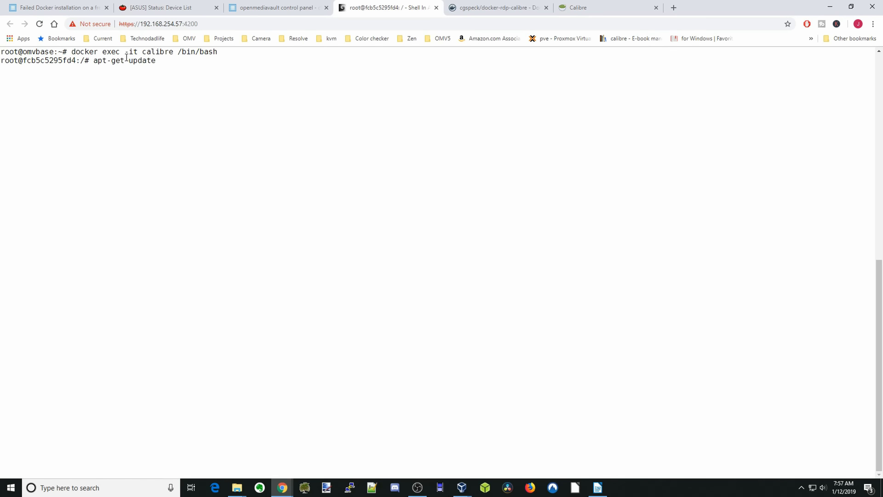
# Step: Install Firefox inside the calibre container with apt-get install firefox, accepting the additional packages
pyautogui.write('apt-get inst')
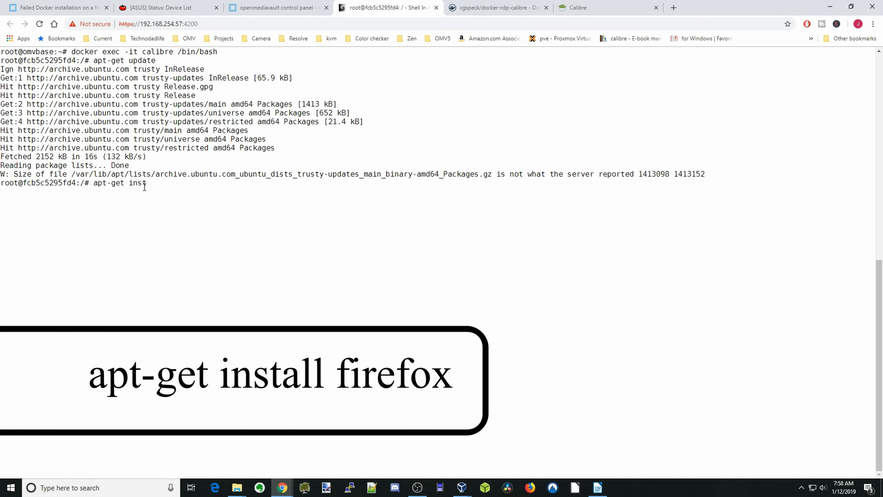
pyautogui.write('all firefox')
pyautogui.press('Return')
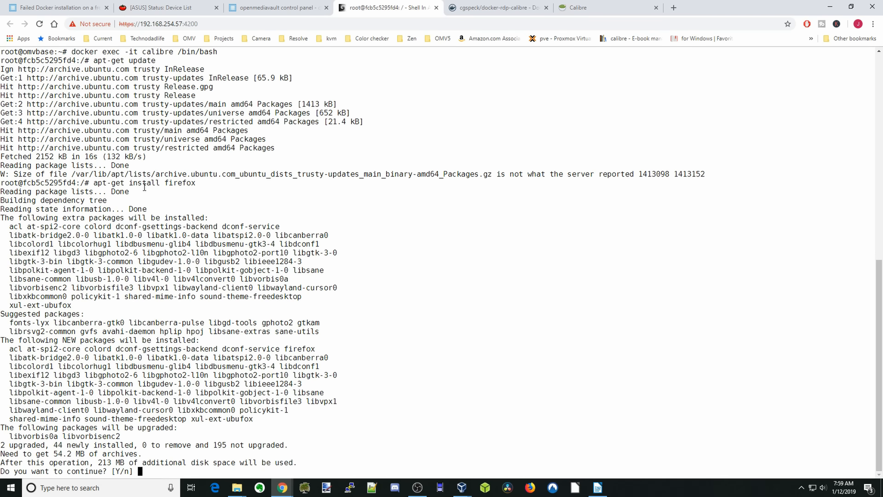
pyautogui.write('y')
pyautogui.press('Return')
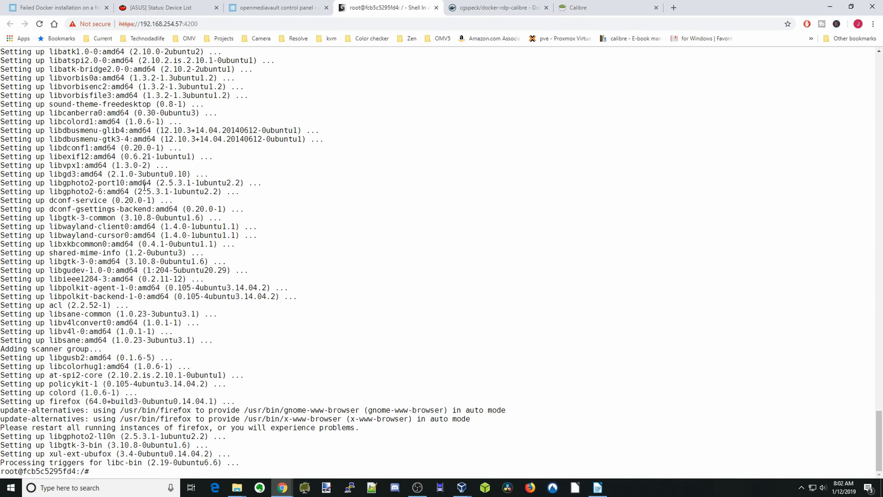
# Step: Exit the container's shell, log out of the root session, and close the web terminal
pyautogui.write('exit')
pyautogui.press('Return')
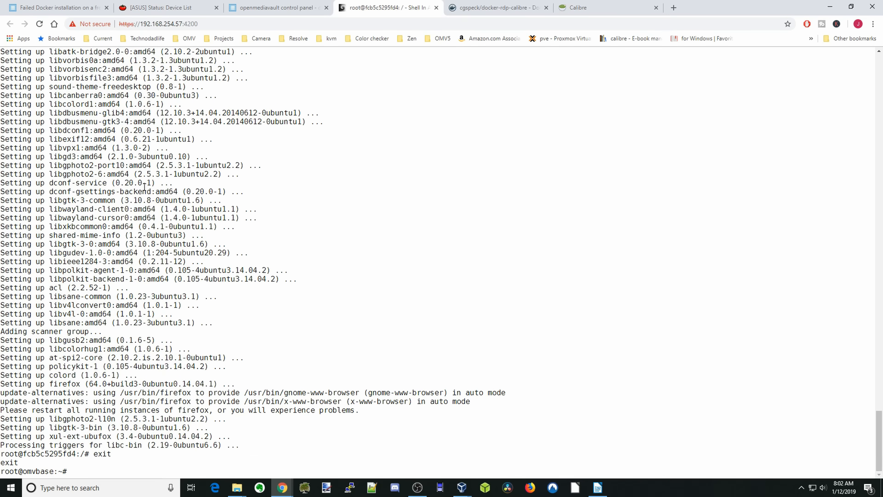
pyautogui.write('exit')
pyautogui.press('Return')
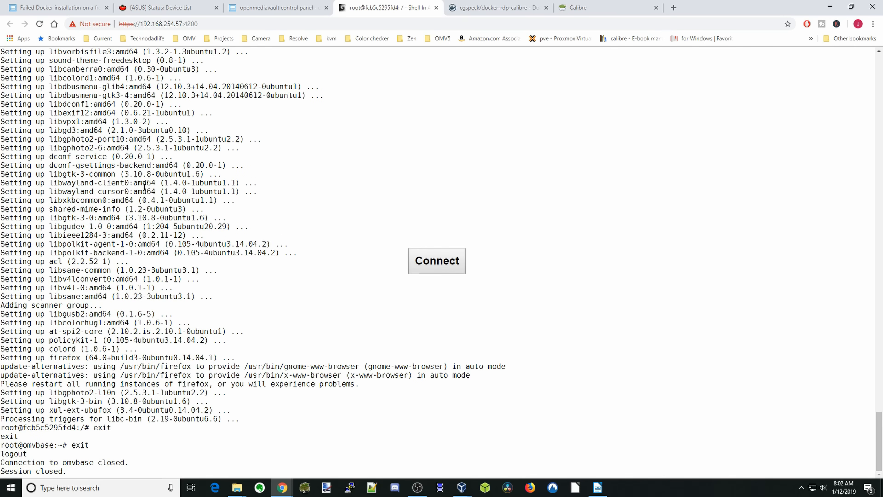
pyautogui.click(436, 7)
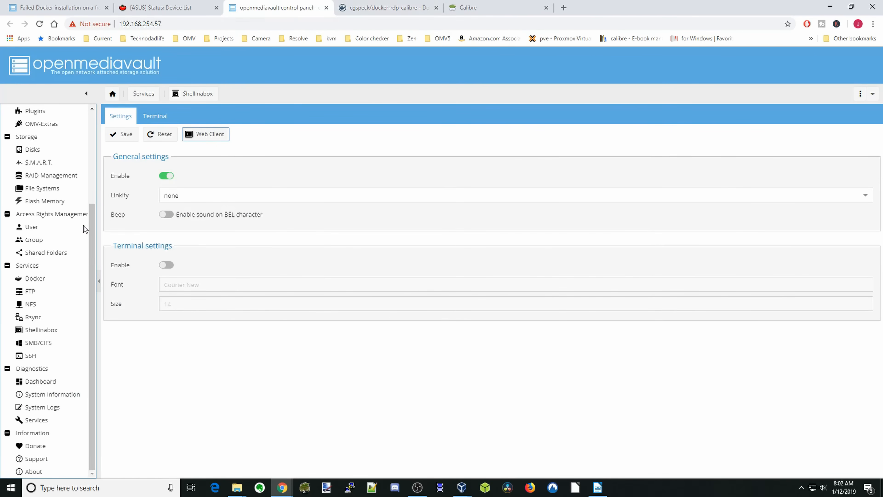
# Step: Restart the calibre container in the openmediavault Docker service
pyautogui.click(47, 280)
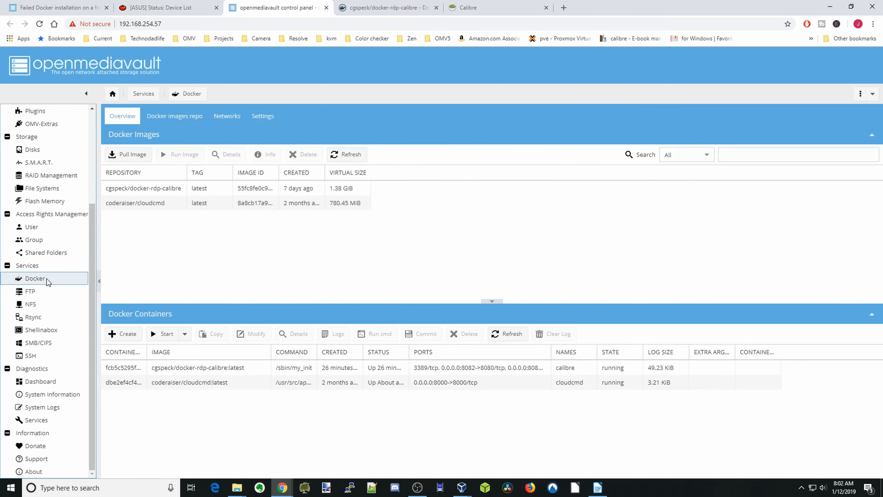
pyautogui.click(205, 374)
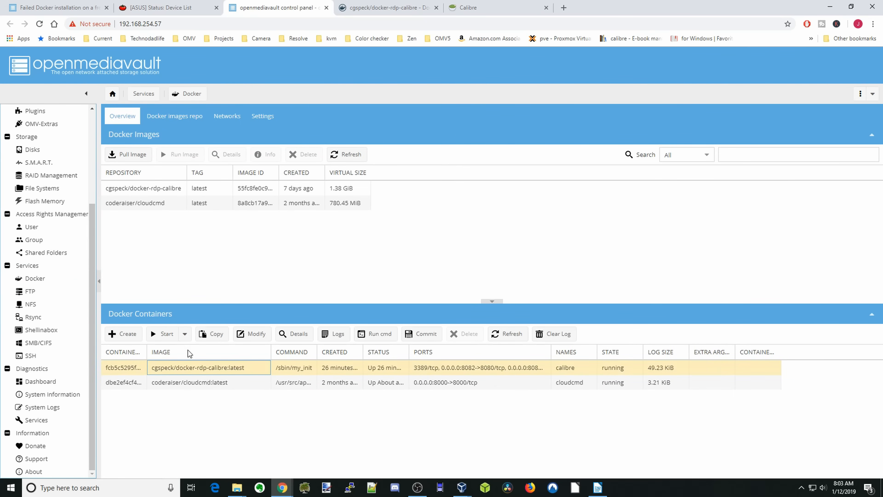
pyautogui.click(186, 334)
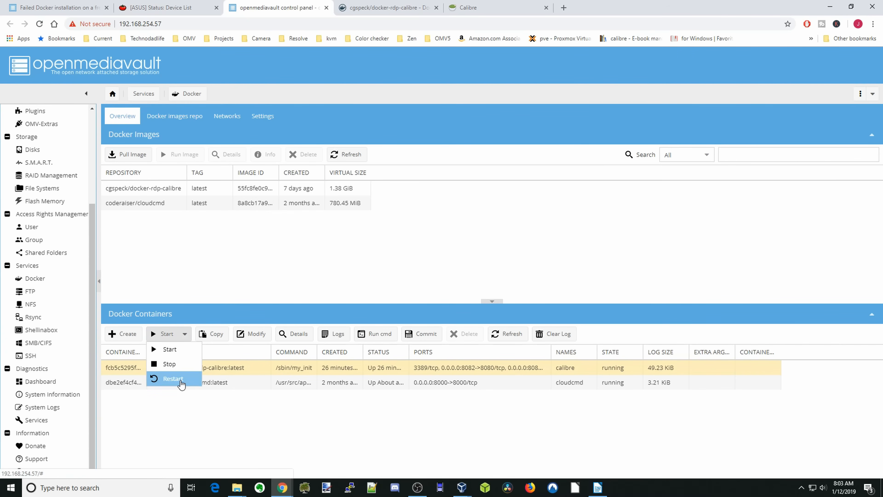
pyautogui.click(173, 379)
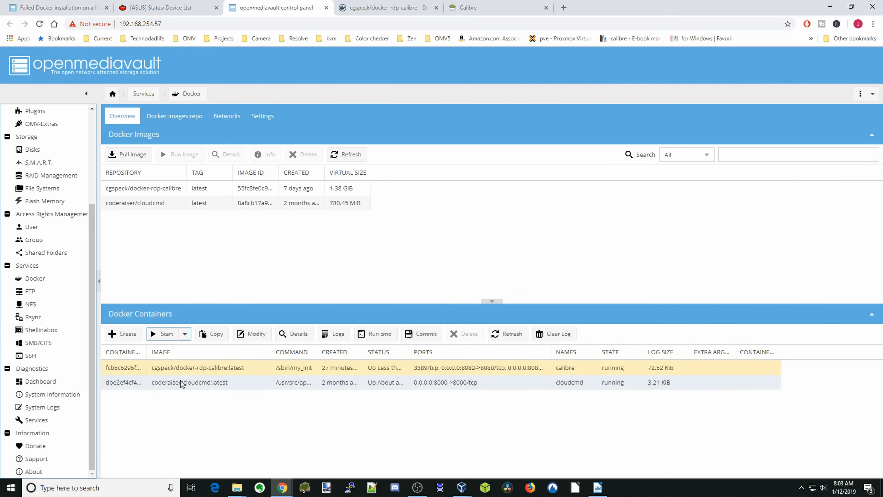
# Step: Return to the Calibre web interface, try to reconnect its session, and reload the page
pyautogui.click(487, 8)
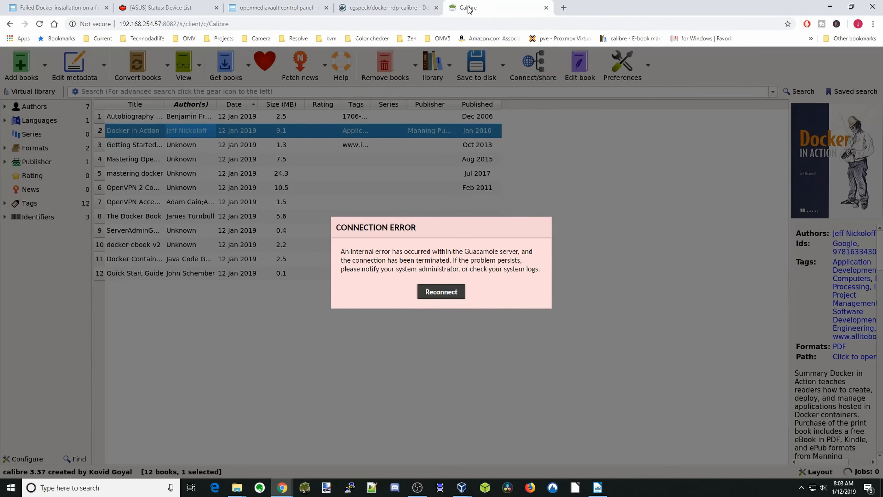
pyautogui.click(441, 292)
pyautogui.click(442, 290)
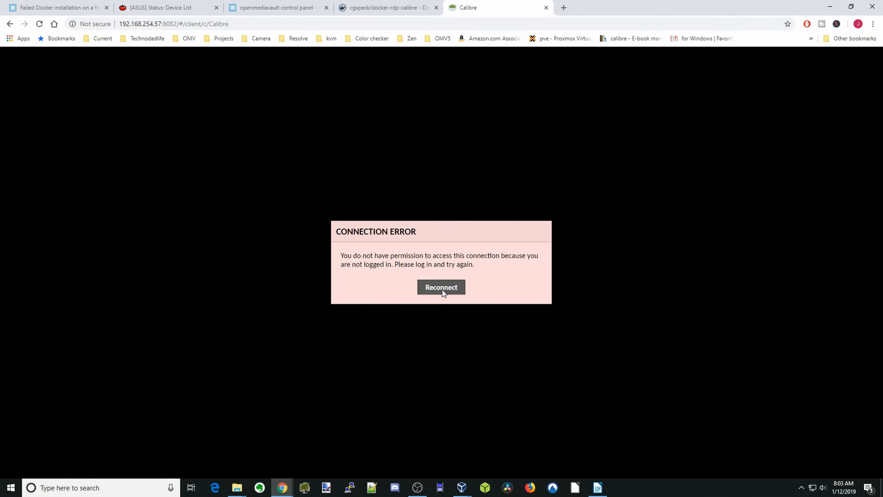
pyautogui.click(41, 25)
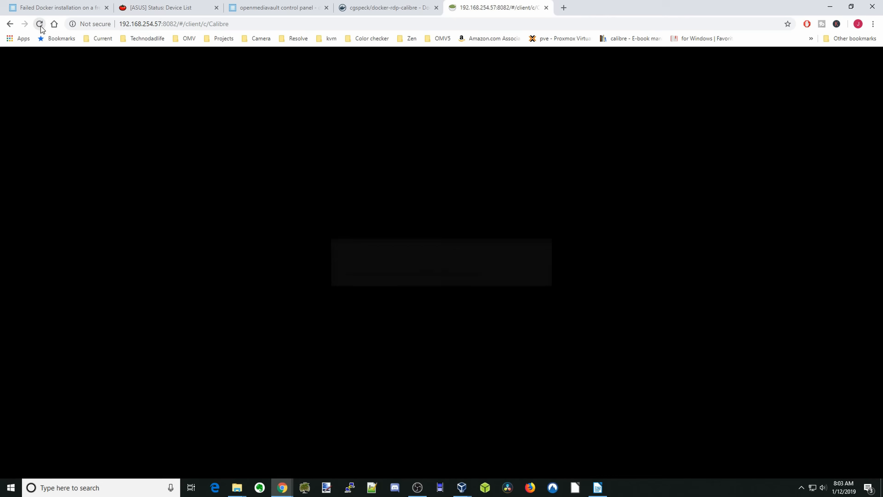
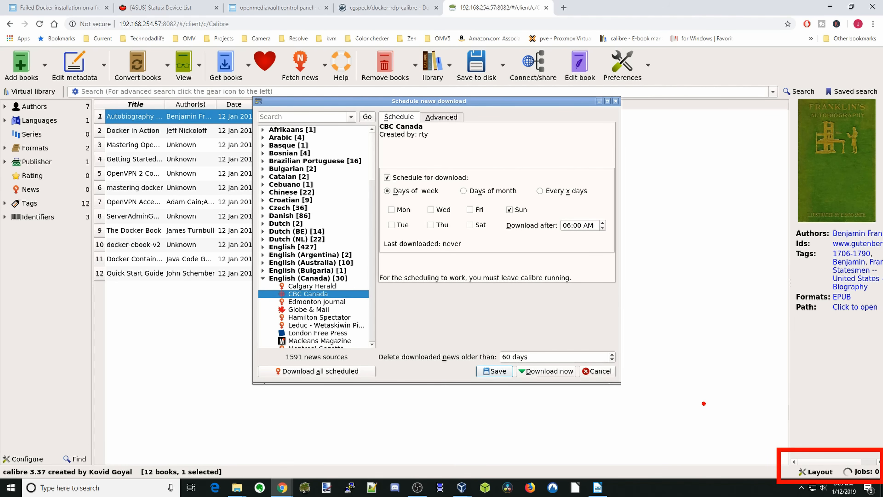
# Step: Download the CBC Canada news source to the library immediately
pyautogui.click(544, 371)
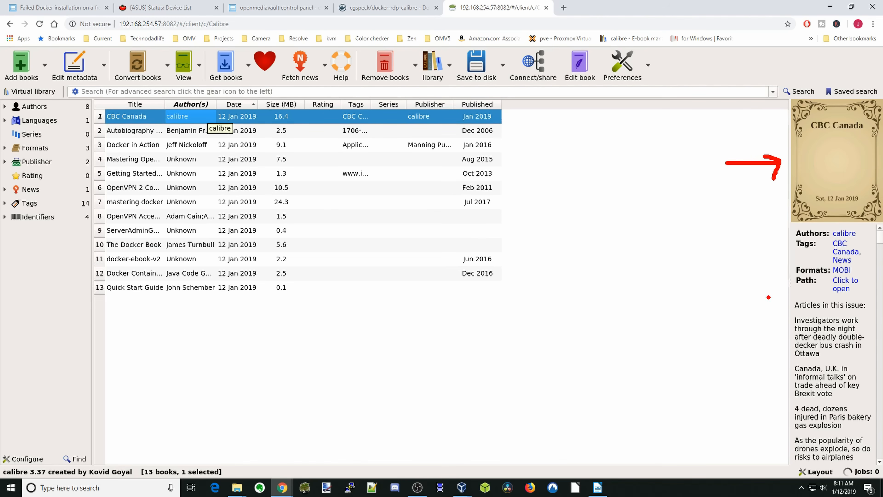
pyautogui.moveTo(783, 294); pyautogui.dragTo(880, 468)
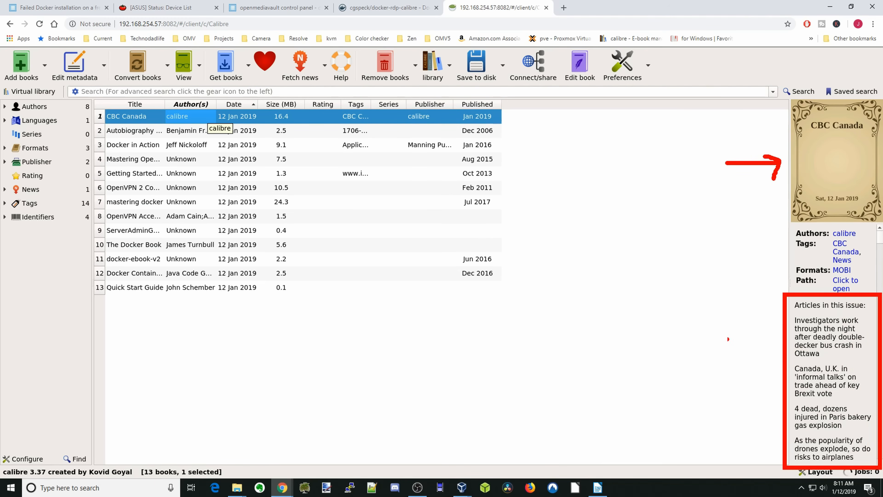
pyautogui.moveTo(714, 338); pyautogui.dragTo(772, 338)
pyautogui.moveTo(740, 381); pyautogui.dragTo(776, 374)
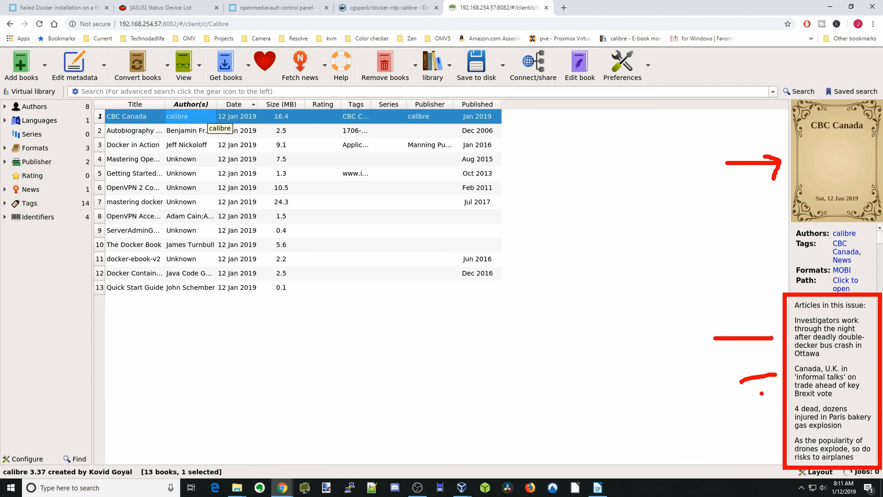
pyautogui.moveTo(743, 416); pyautogui.dragTo(794, 415)
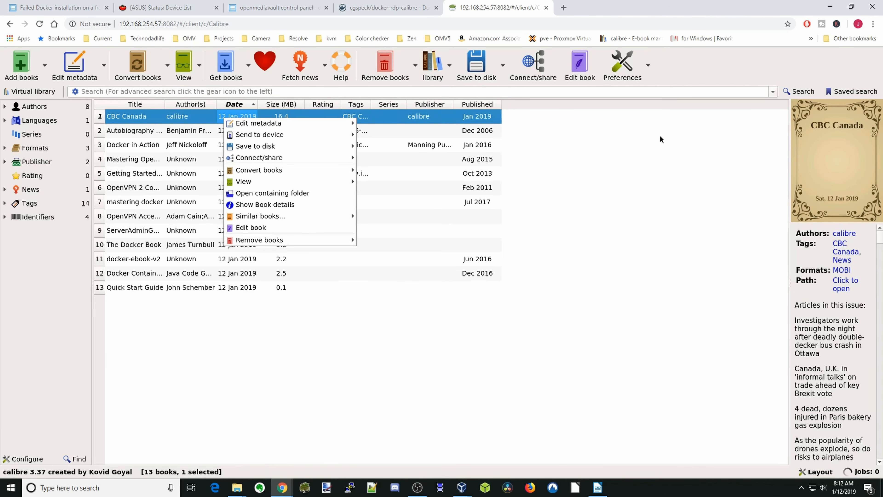
pyautogui.click(660, 138)
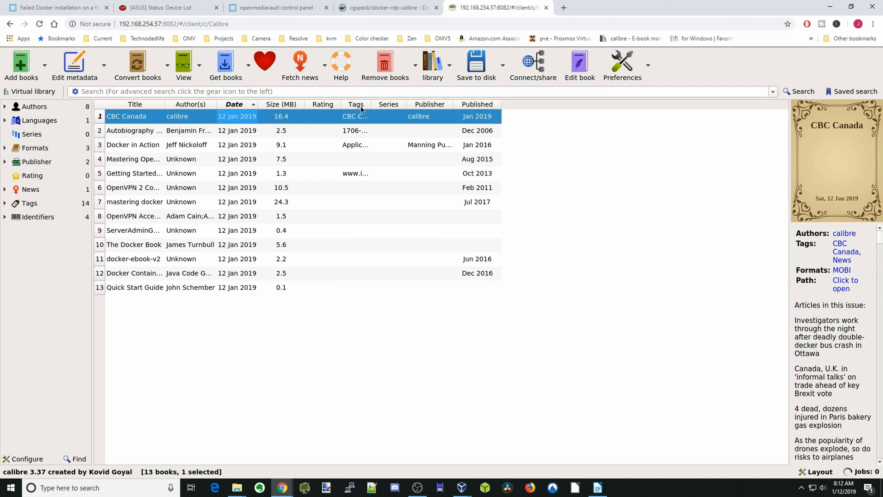
pyautogui.rightClick(180, 119)
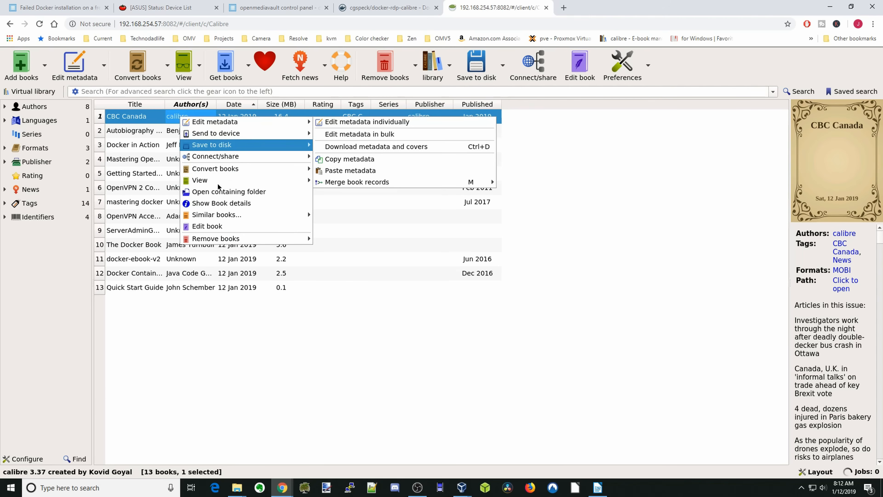
pyautogui.moveTo(223, 182)
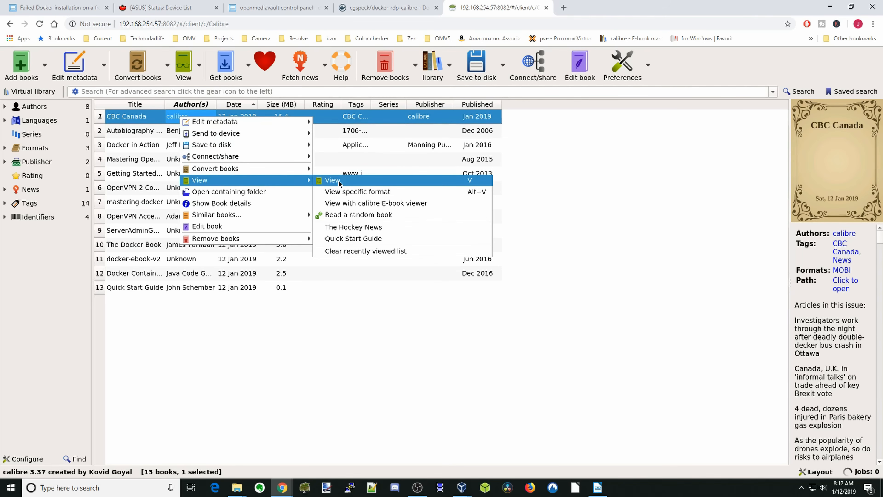
pyautogui.click(556, 165)
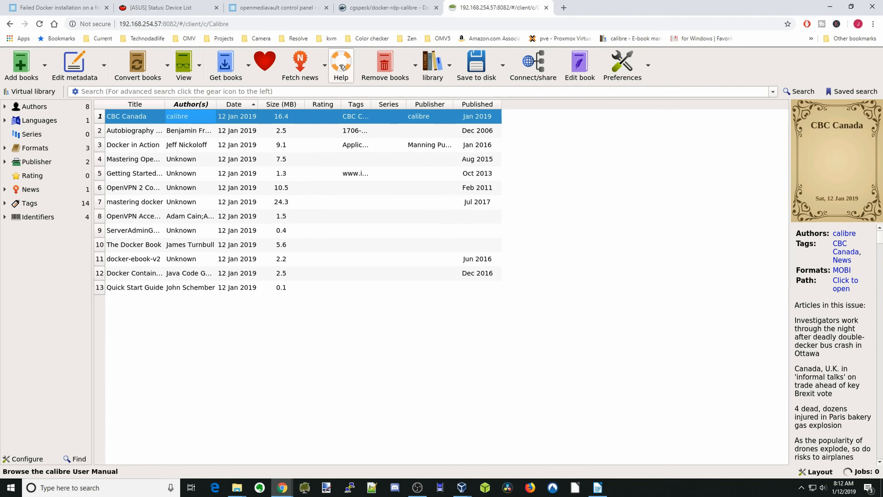
# Step: Open the calibre User Manual for a look and close it again
pyautogui.click(342, 66)
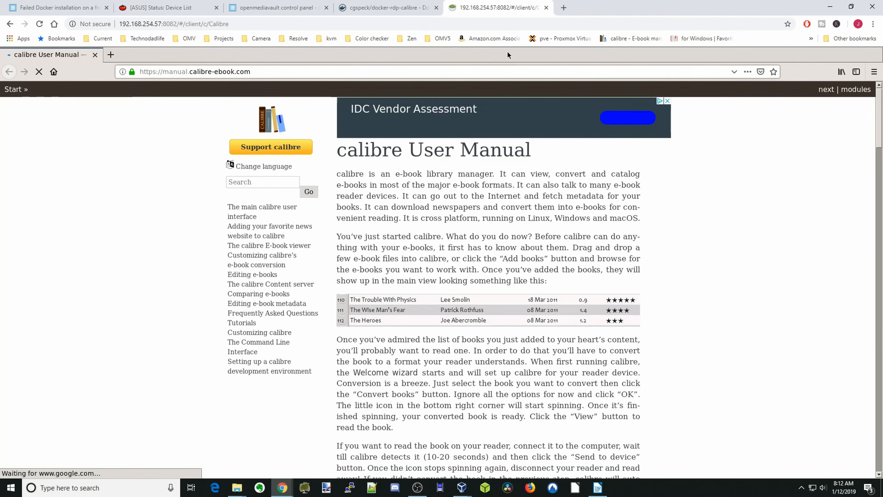
pyautogui.click(95, 55)
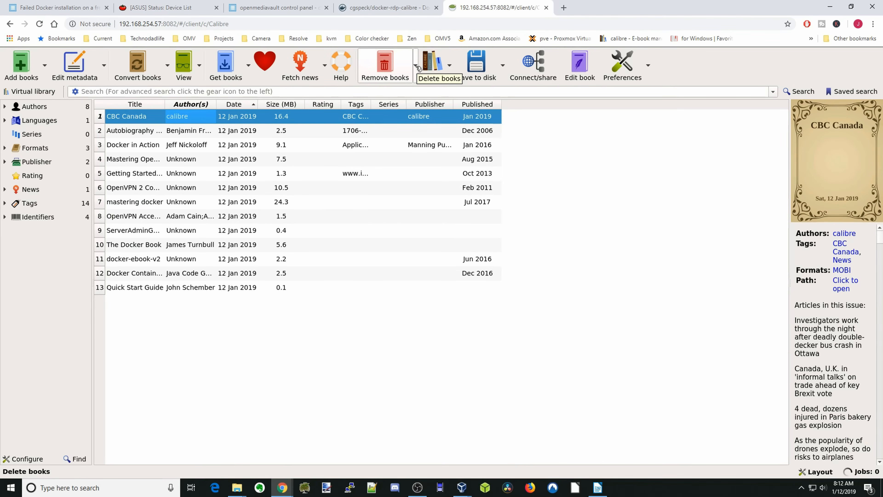
# Step: Permanently remove the downloaded CBC Canada news issue from the library
pyautogui.click(415, 66)
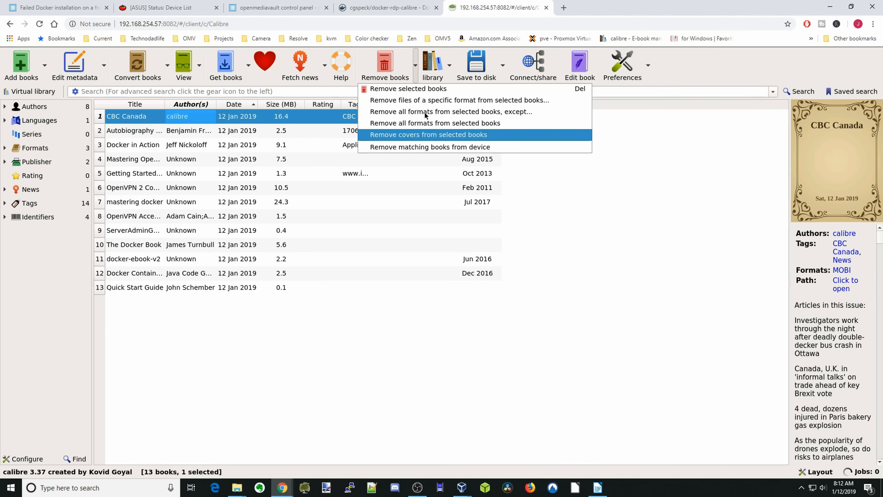
pyautogui.click(689, 188)
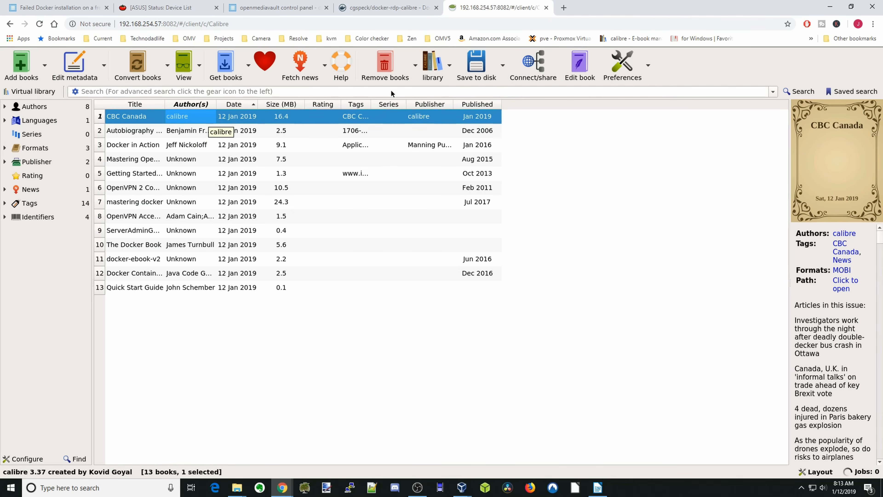
pyautogui.click(388, 65)
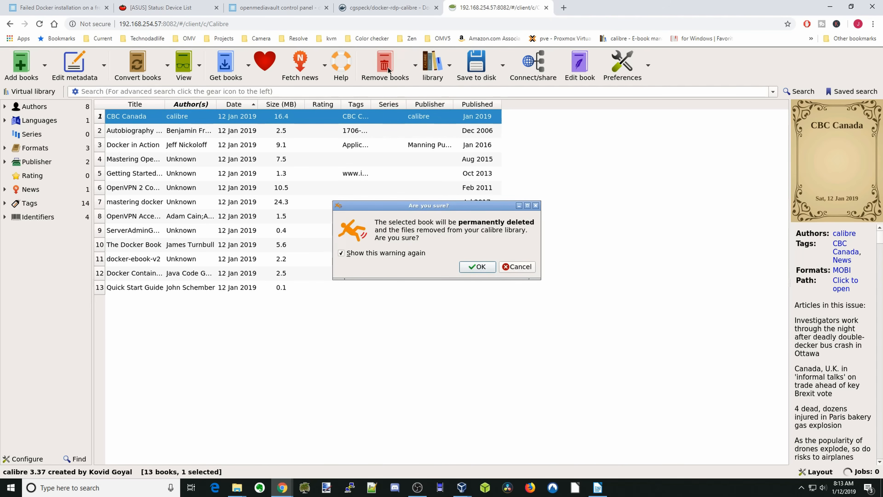
pyautogui.click(476, 270)
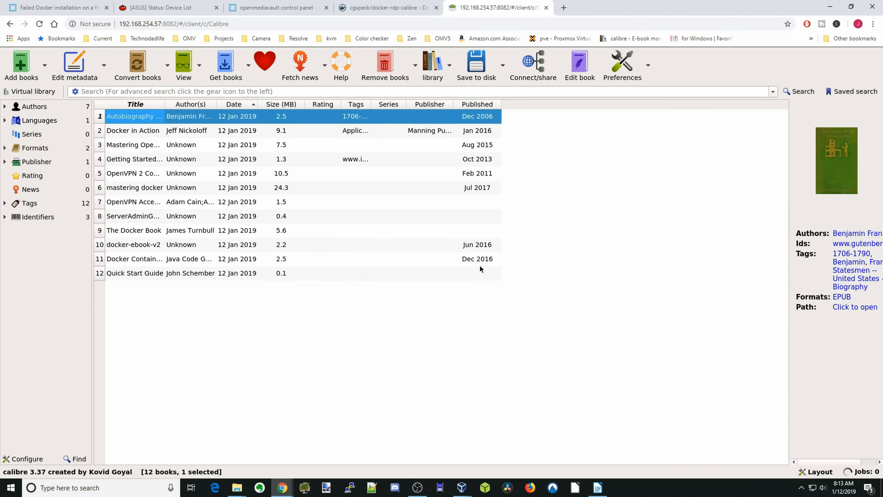
# Step: Examine the library maintenance options and the choices for saving books to disk, without applying any
pyautogui.click(449, 66)
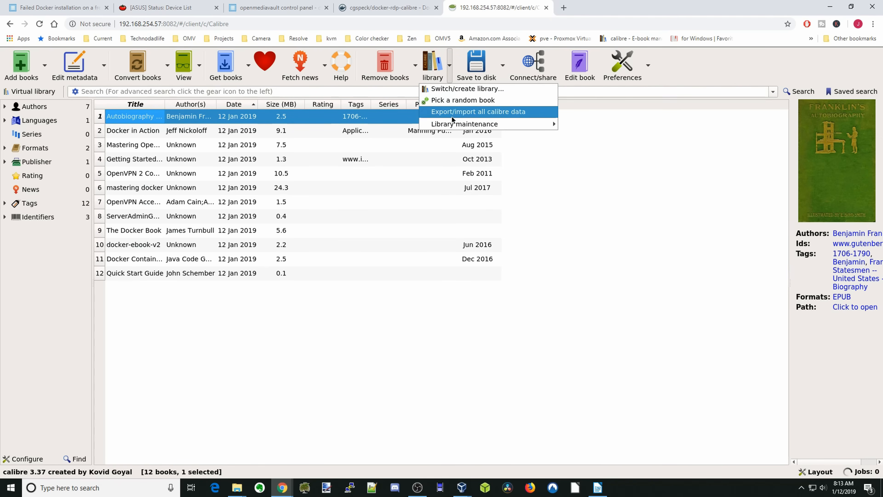
pyautogui.moveTo(453, 124)
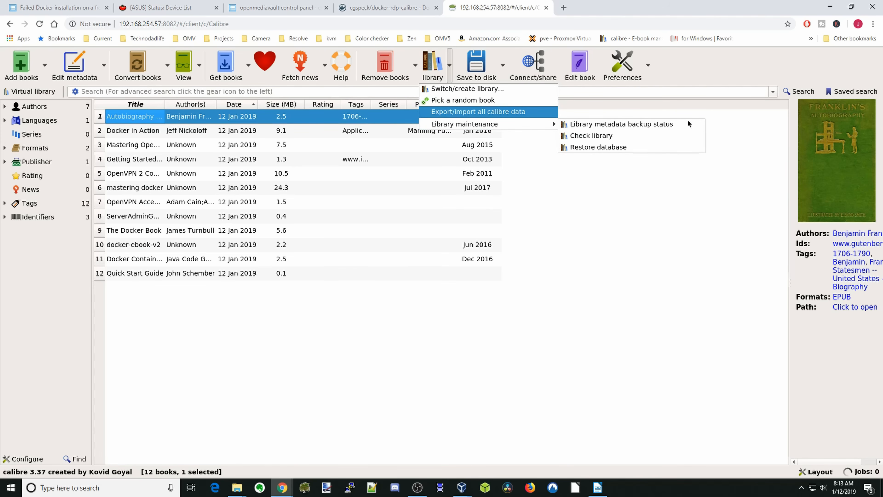
pyautogui.click(747, 201)
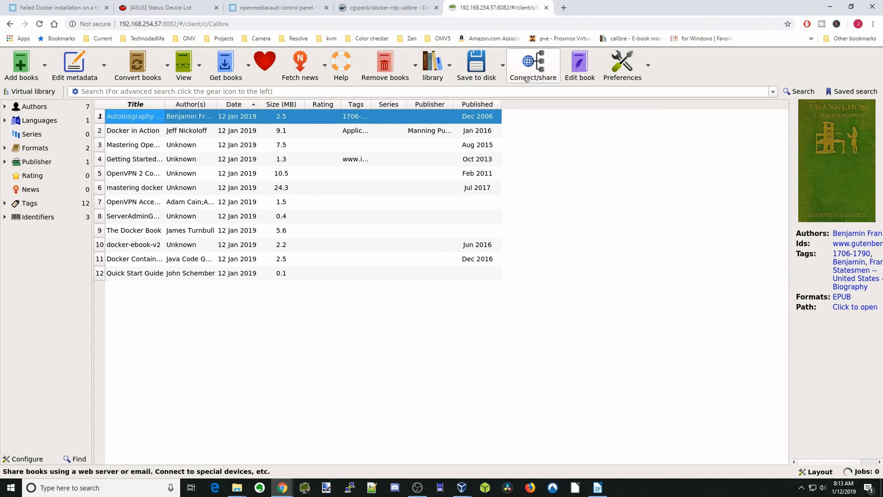
pyautogui.click(503, 66)
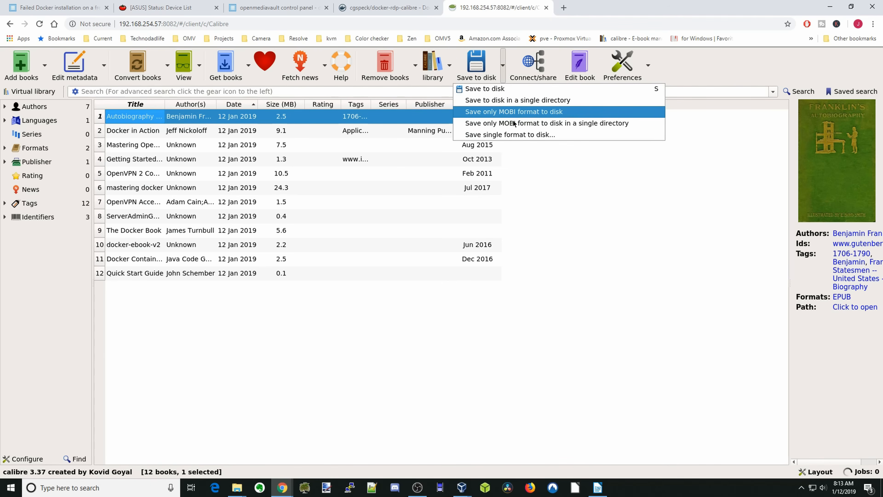
pyautogui.click(565, 157)
# Step: Try to start the Content server for sharing the library
pyautogui.click(539, 61)
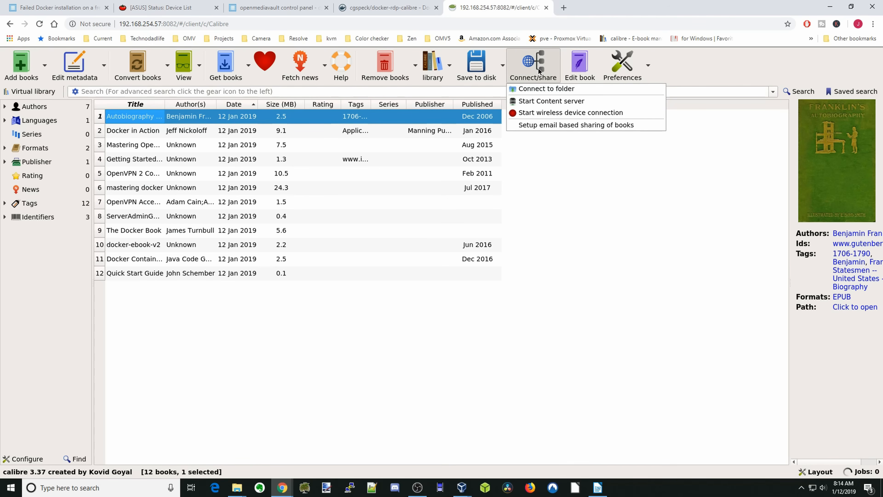
pyautogui.click(547, 101)
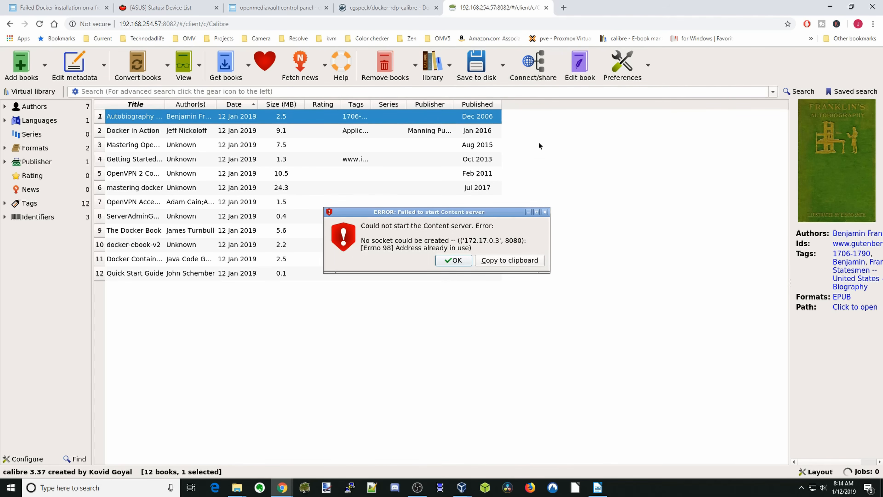
pyautogui.click(454, 261)
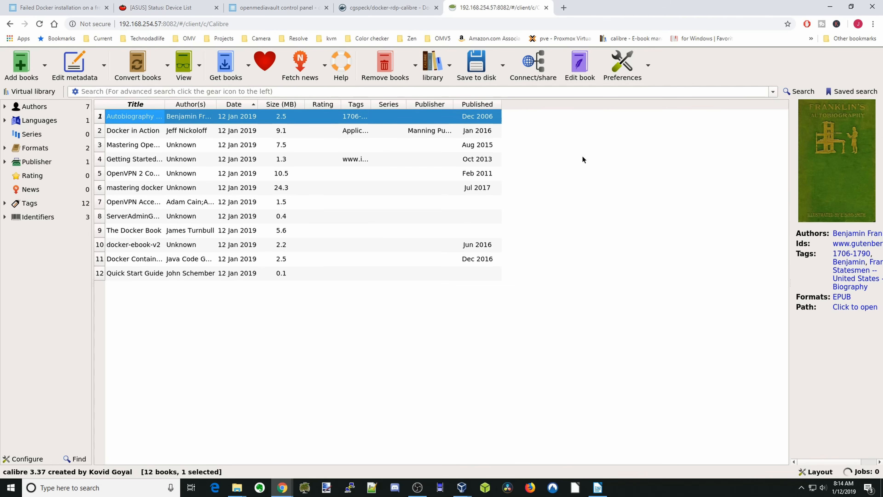
# Step: Set the port for sharing over the net to 8081, apply the change, and start the Content server
pyautogui.click(531, 71)
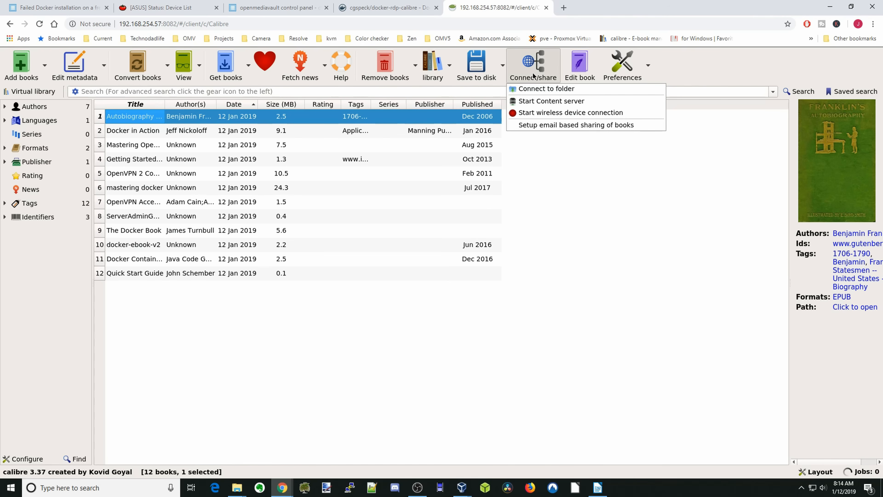
pyautogui.click(686, 119)
pyautogui.click(630, 70)
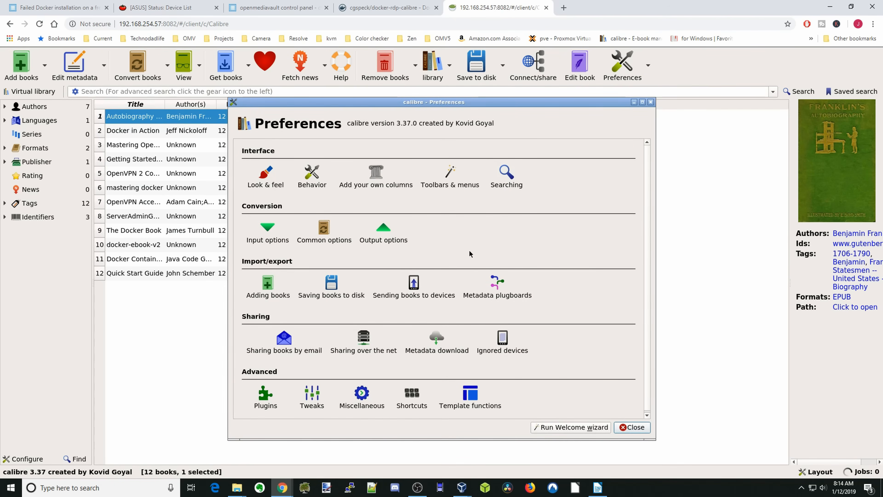
pyautogui.click(365, 339)
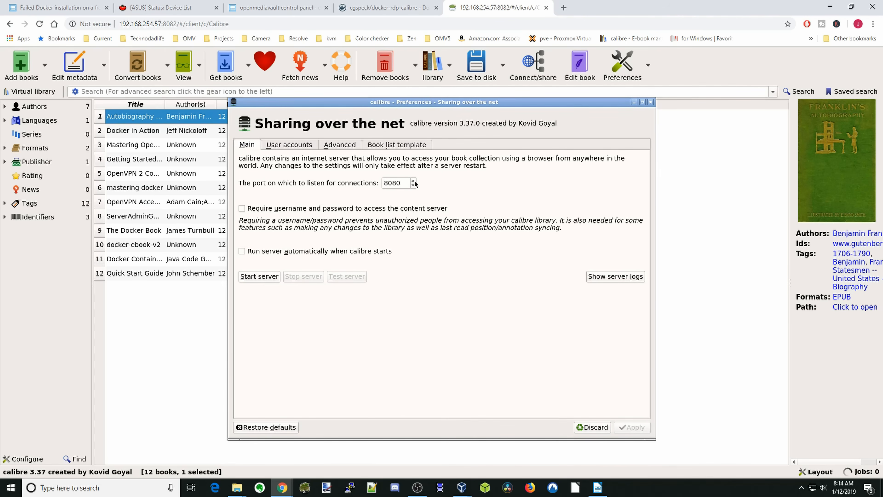
pyautogui.click(413, 181)
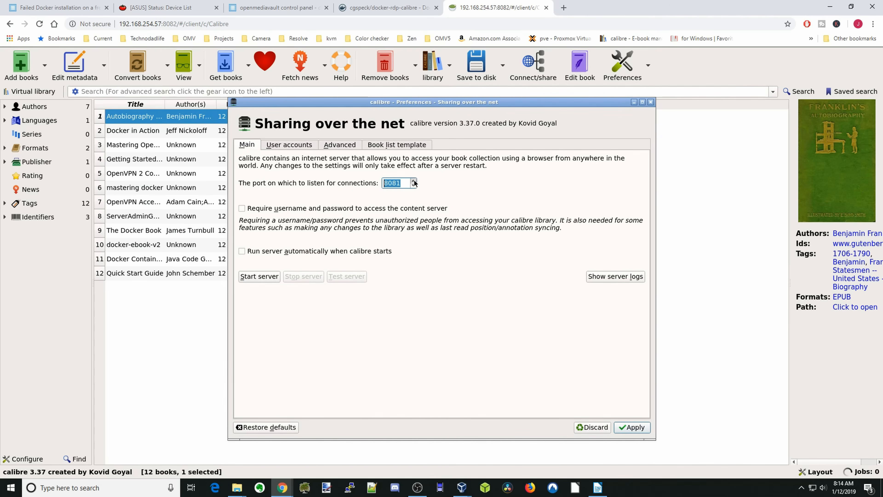
pyautogui.click(629, 430)
pyautogui.click(453, 278)
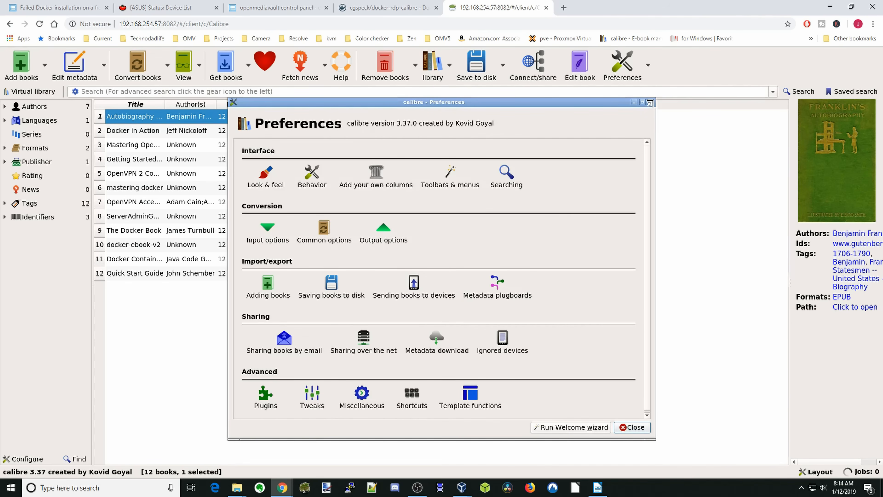
pyautogui.click(651, 104)
pyautogui.click(537, 67)
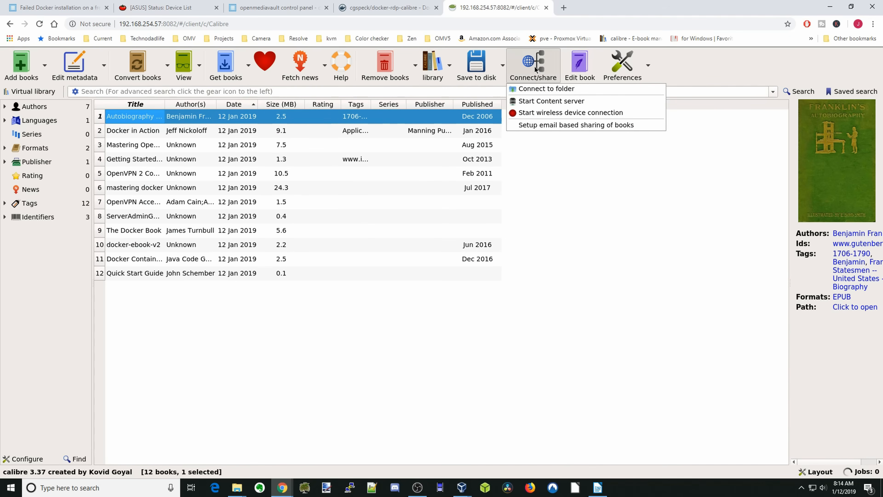
pyautogui.click(541, 101)
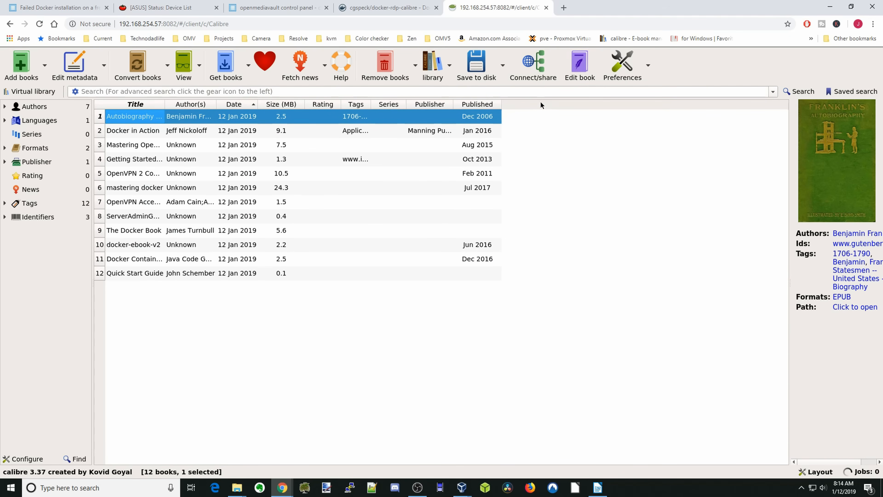
pyautogui.moveTo(177, 23); pyautogui.dragTo(114, 26)
pyautogui.hotkey('ctrl', 'c')
pyautogui.rightClick(158, 24)
pyautogui.click(209, 73)
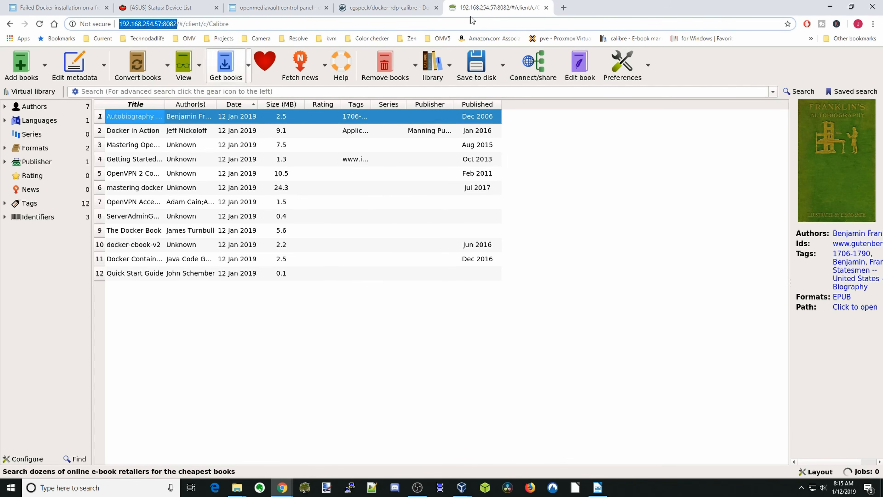
pyautogui.hotkey('ctrl', 't')
pyautogui.rightClick(265, 25)
pyautogui.click(288, 86)
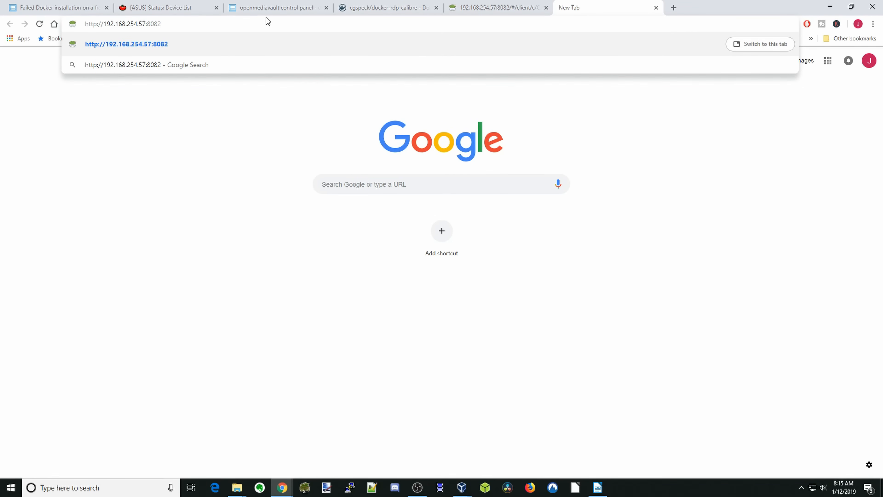
pyautogui.press('BackSpace')
pyautogui.write('1')
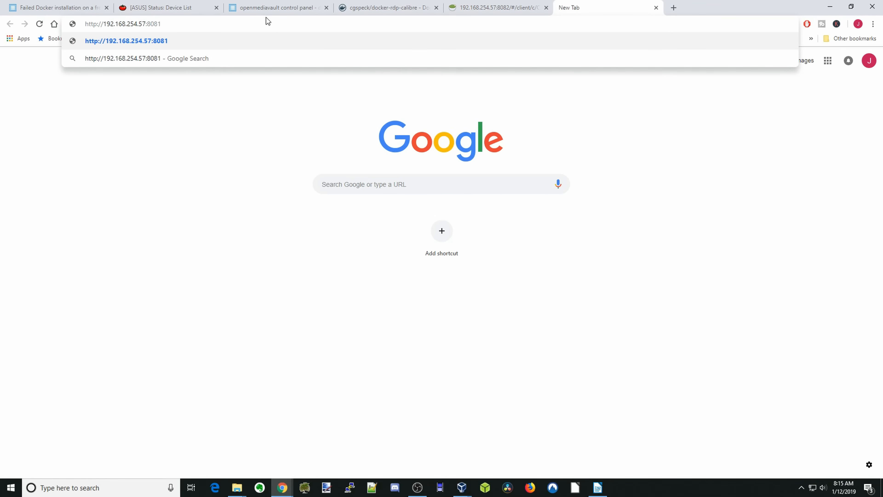
pyautogui.press('Return')
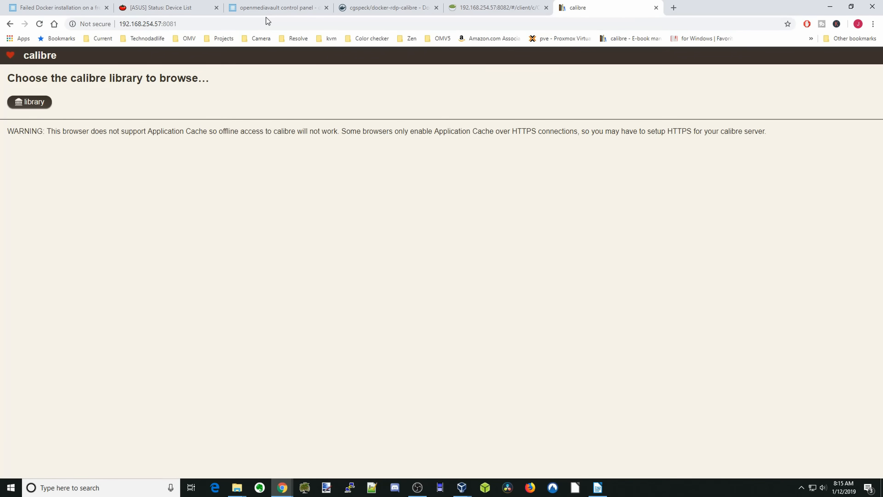
# Step: Browse the shared library, open Autobiography of Benjamin Franklin for reading, leave the reader, and close the Content server page
pyautogui.click(28, 104)
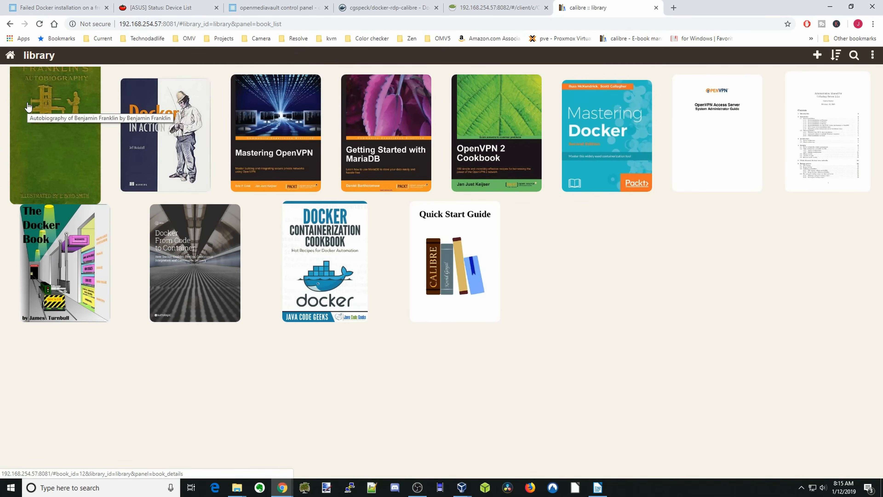
pyautogui.click(52, 122)
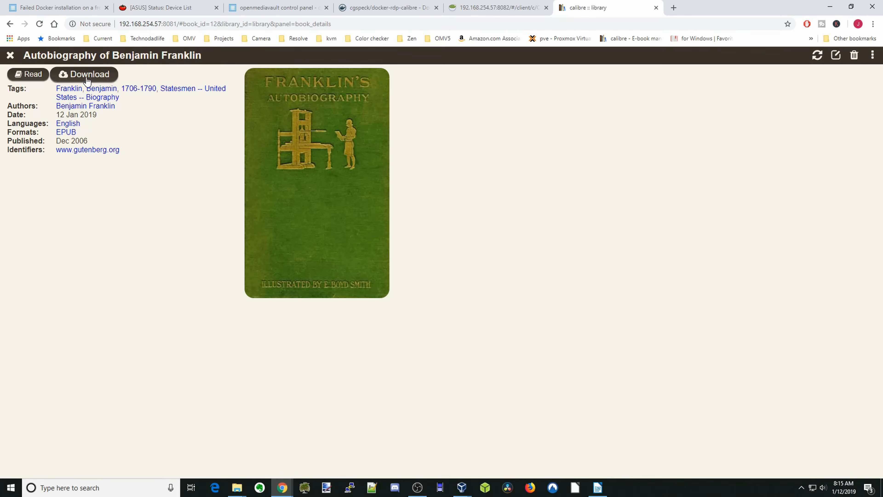
pyautogui.click(32, 75)
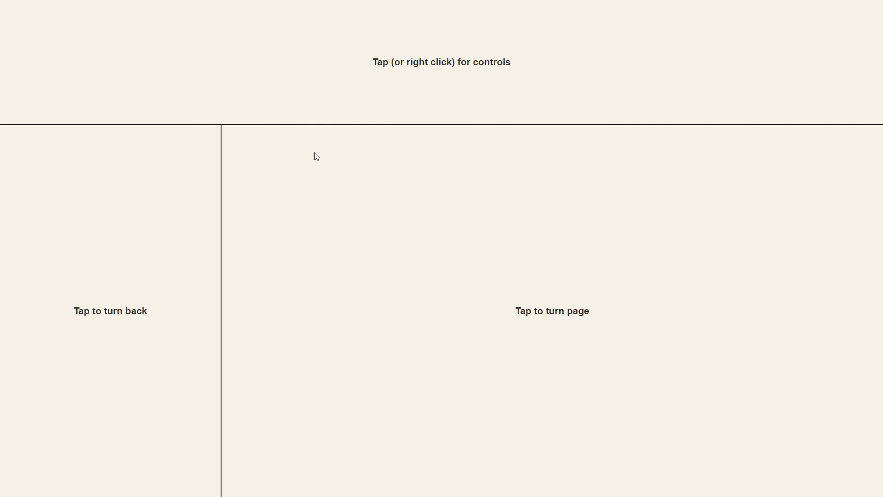
pyautogui.rightClick(290, 155)
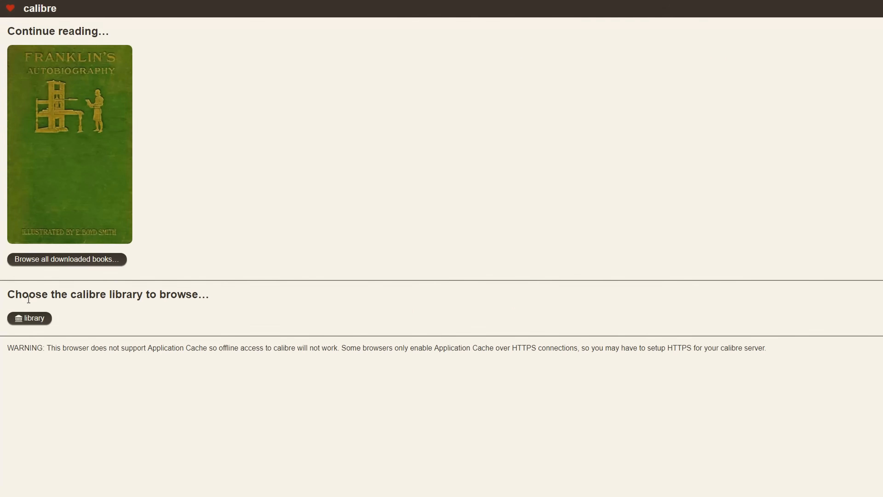
pyautogui.click(35, 319)
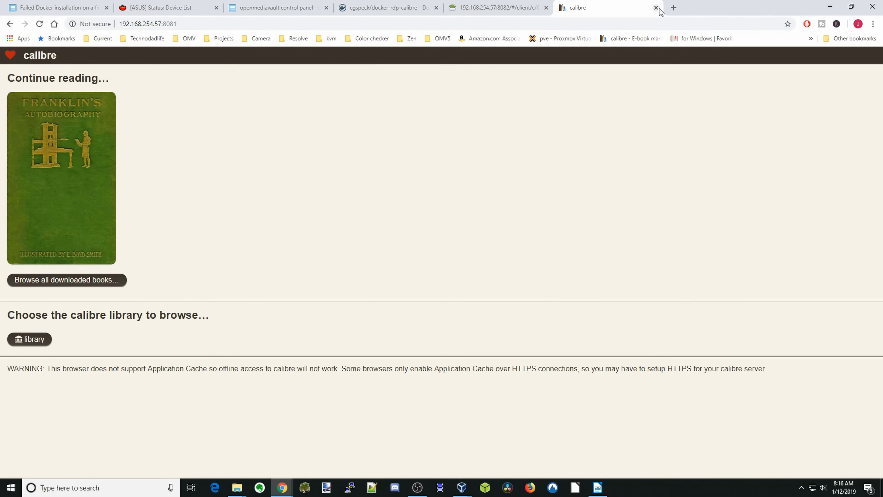
pyautogui.click(656, 8)
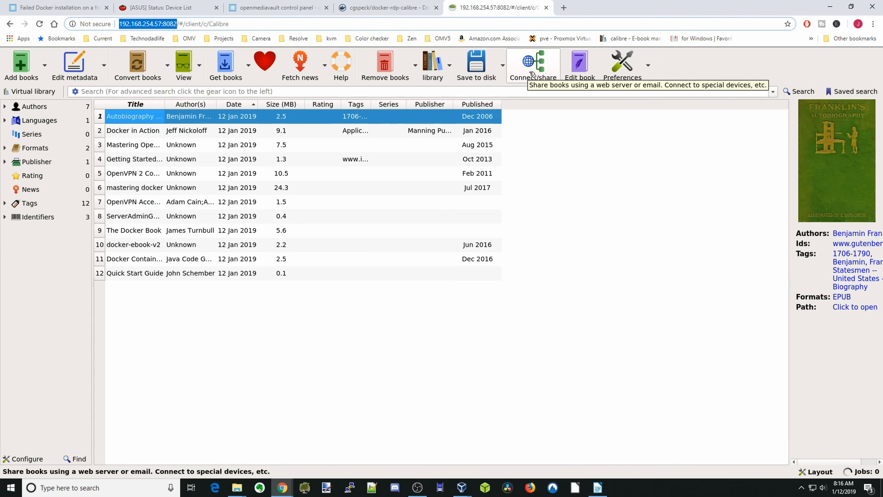
# Step: Examine the settings for sharing books by email, including the GMX, Hotmail, test and add-email options, and close them
pyautogui.click(533, 74)
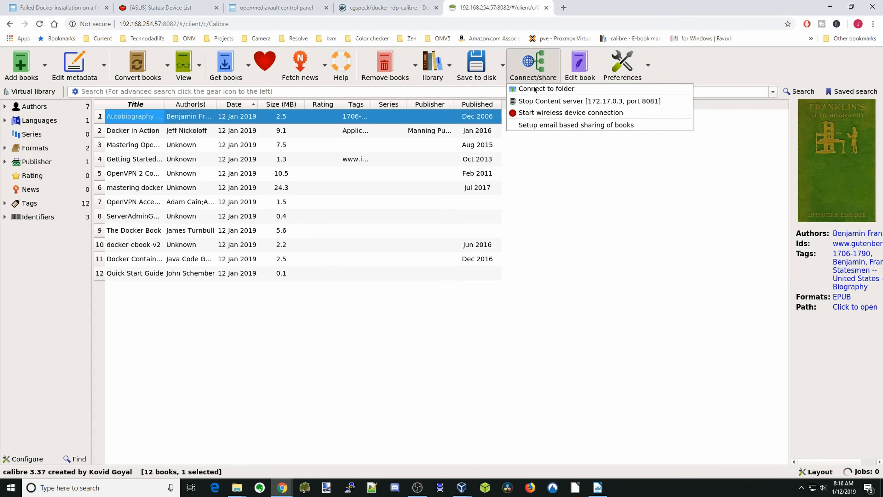
pyautogui.click(550, 126)
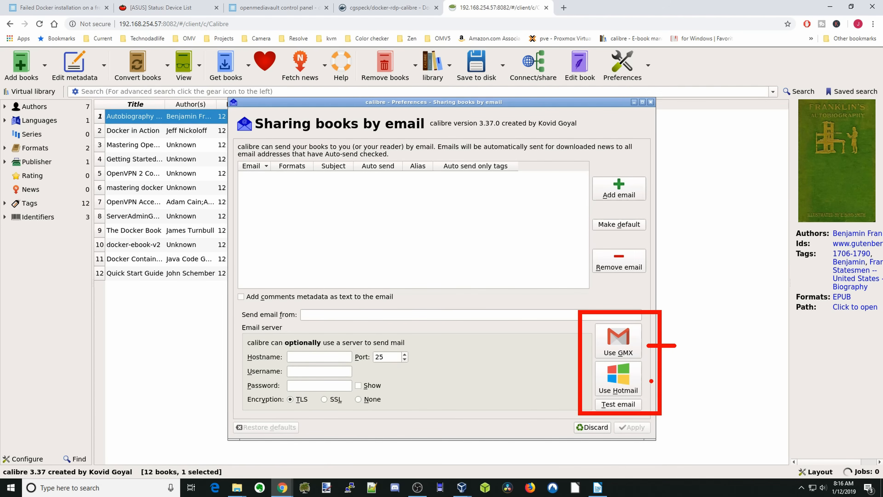
pyautogui.moveTo(650, 380); pyautogui.dragTo(674, 379)
pyautogui.moveTo(648, 405); pyautogui.dragTo(682, 405)
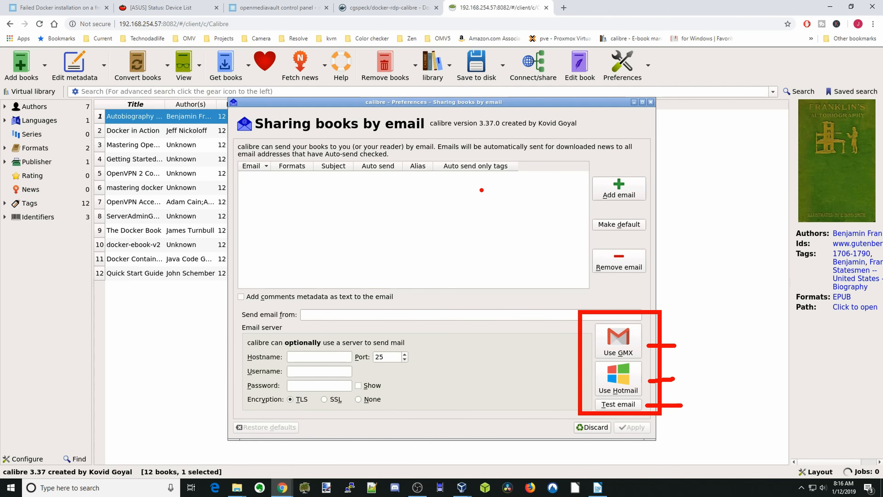
pyautogui.moveTo(583, 165); pyautogui.dragTo(649, 212)
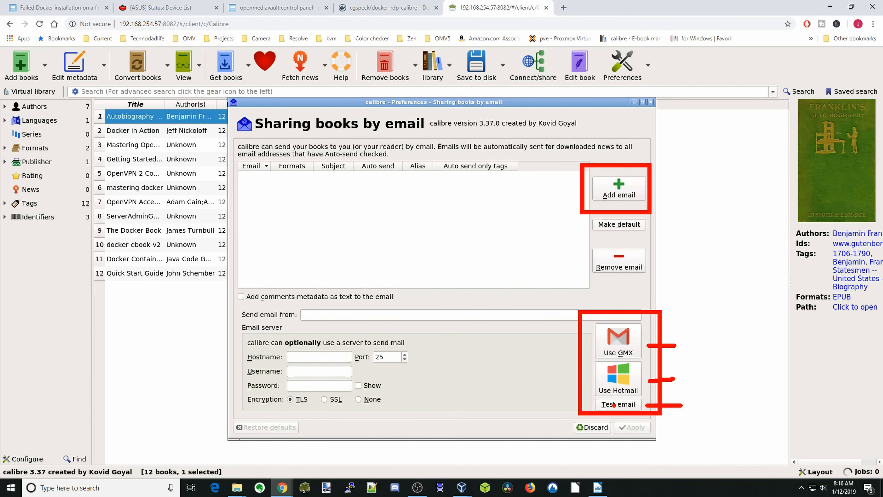
pyautogui.click(651, 102)
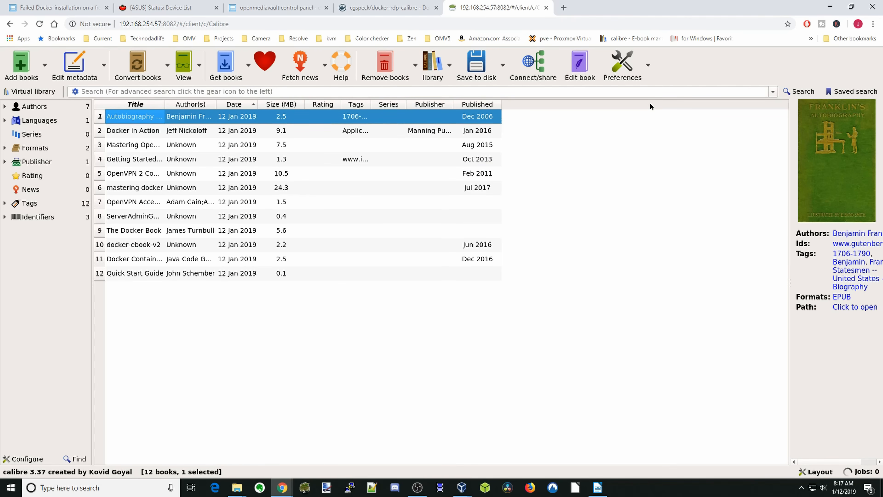